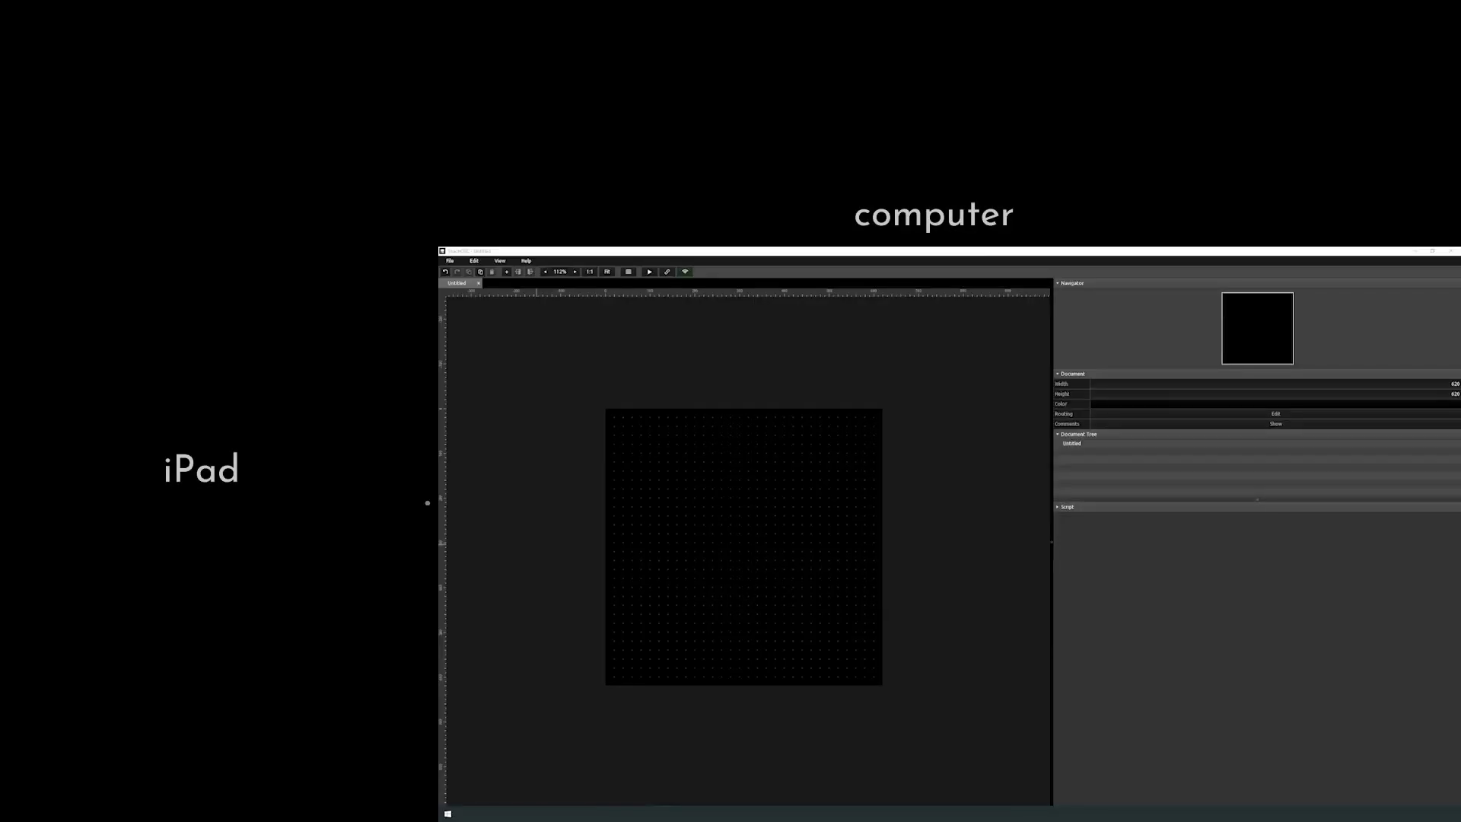
# - Bring up the editor's network settings, then close them
pyautogui.click(991, 249)
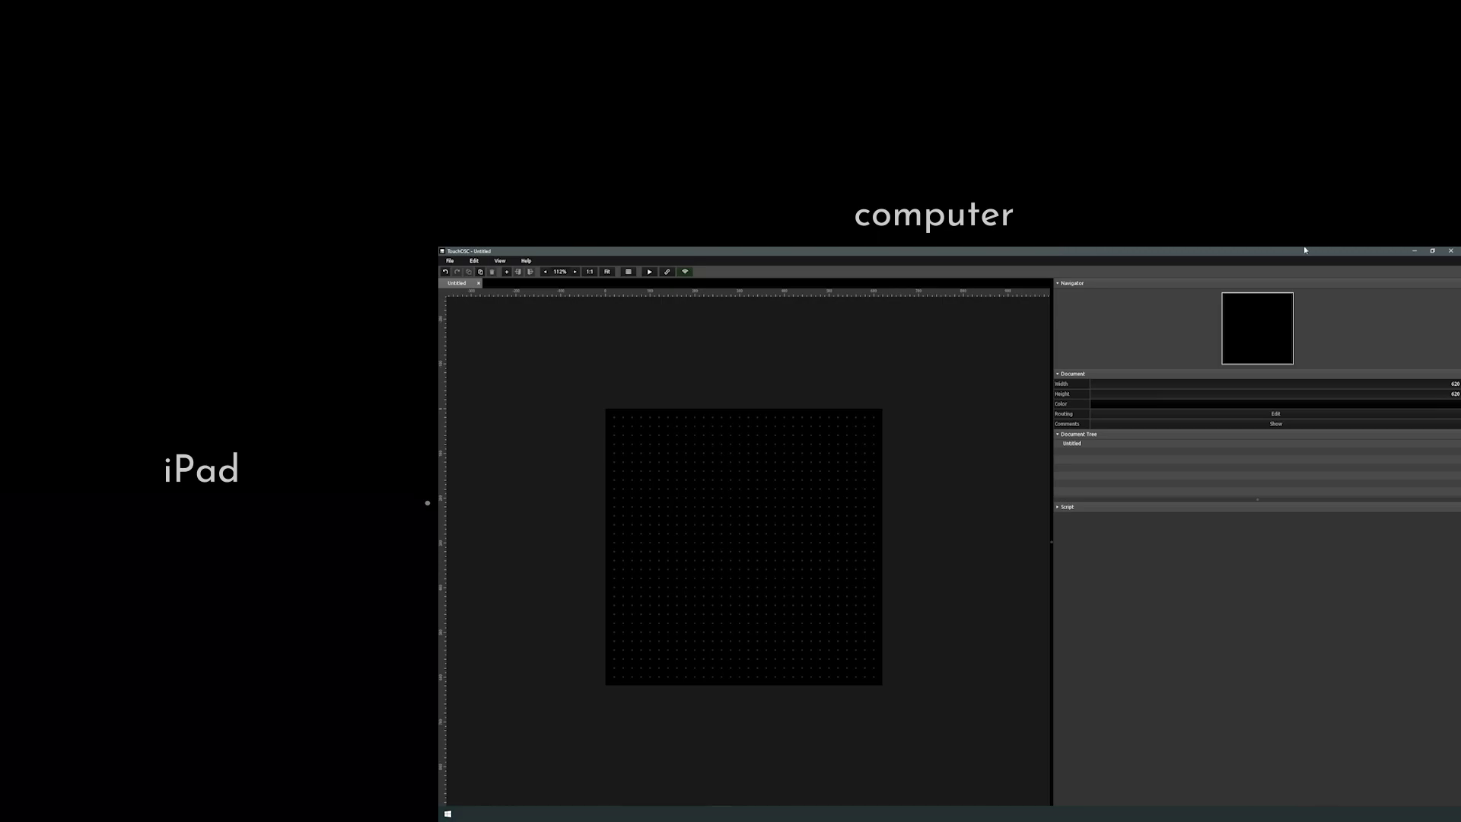
pyautogui.click(685, 273)
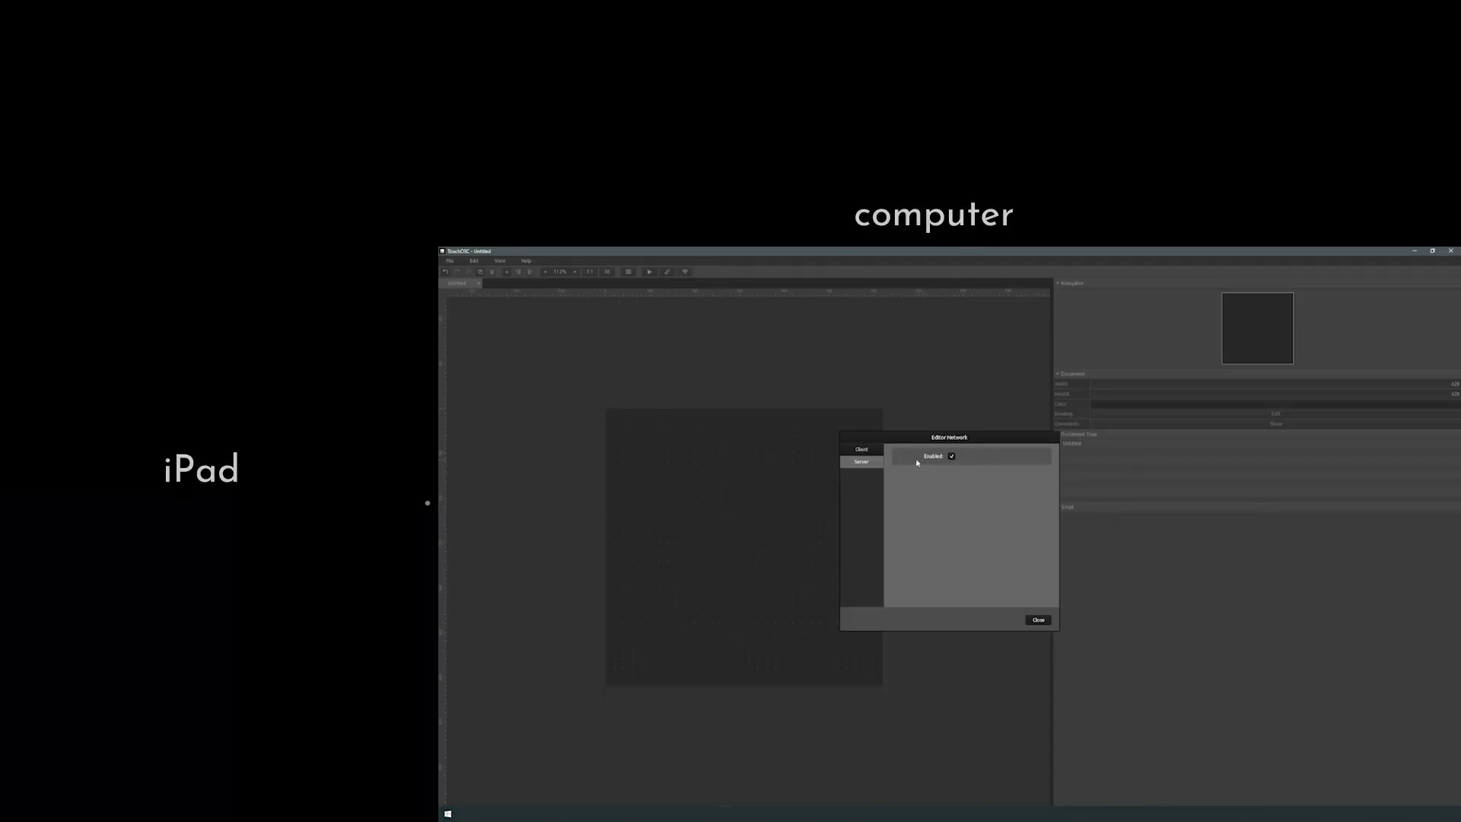
pyautogui.click(1048, 620)
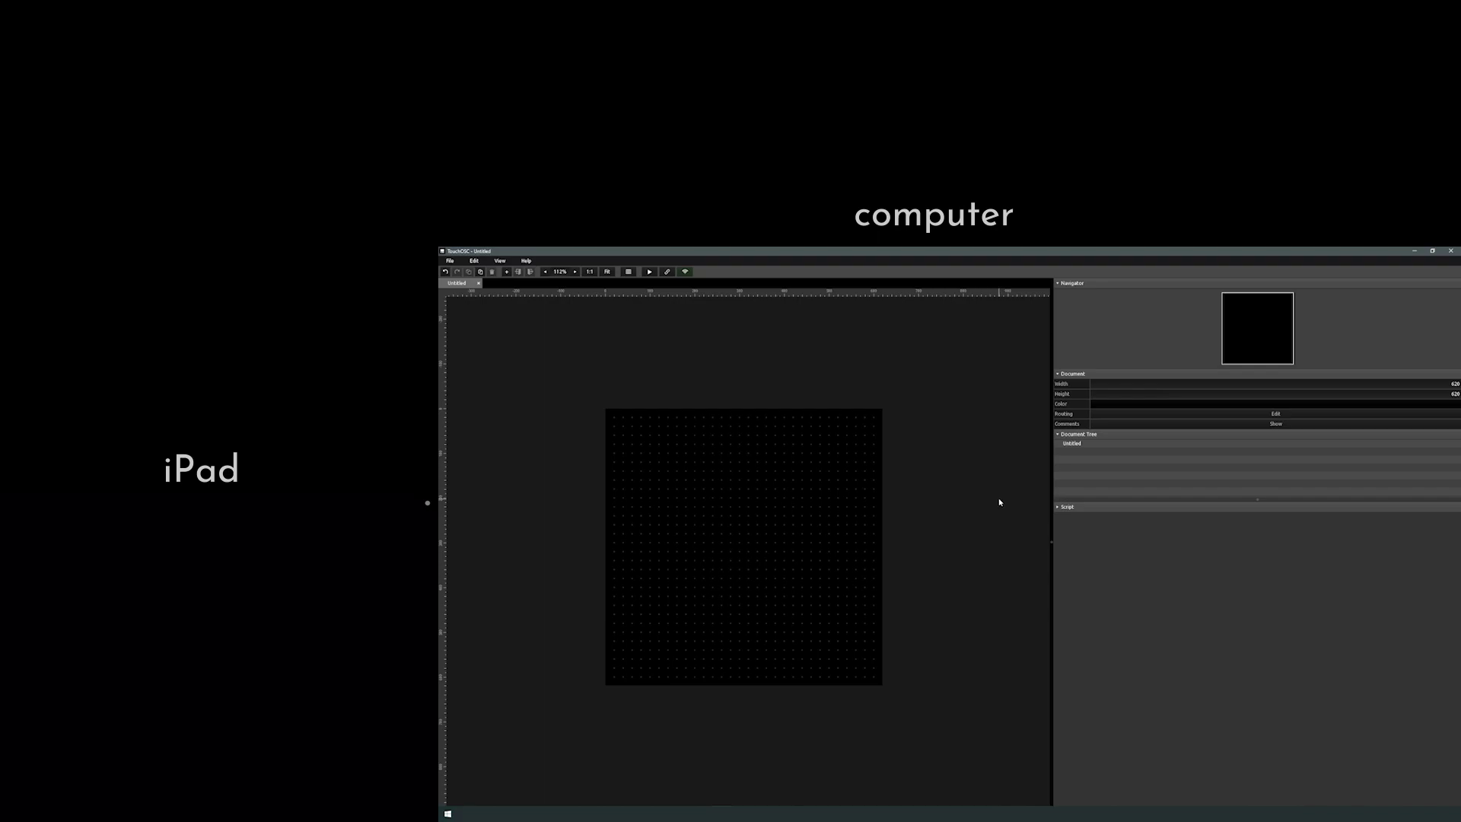
# - Add an enlarged red button and scroll its properties down to the MIDI messages
pyautogui.rightClick(634, 443)
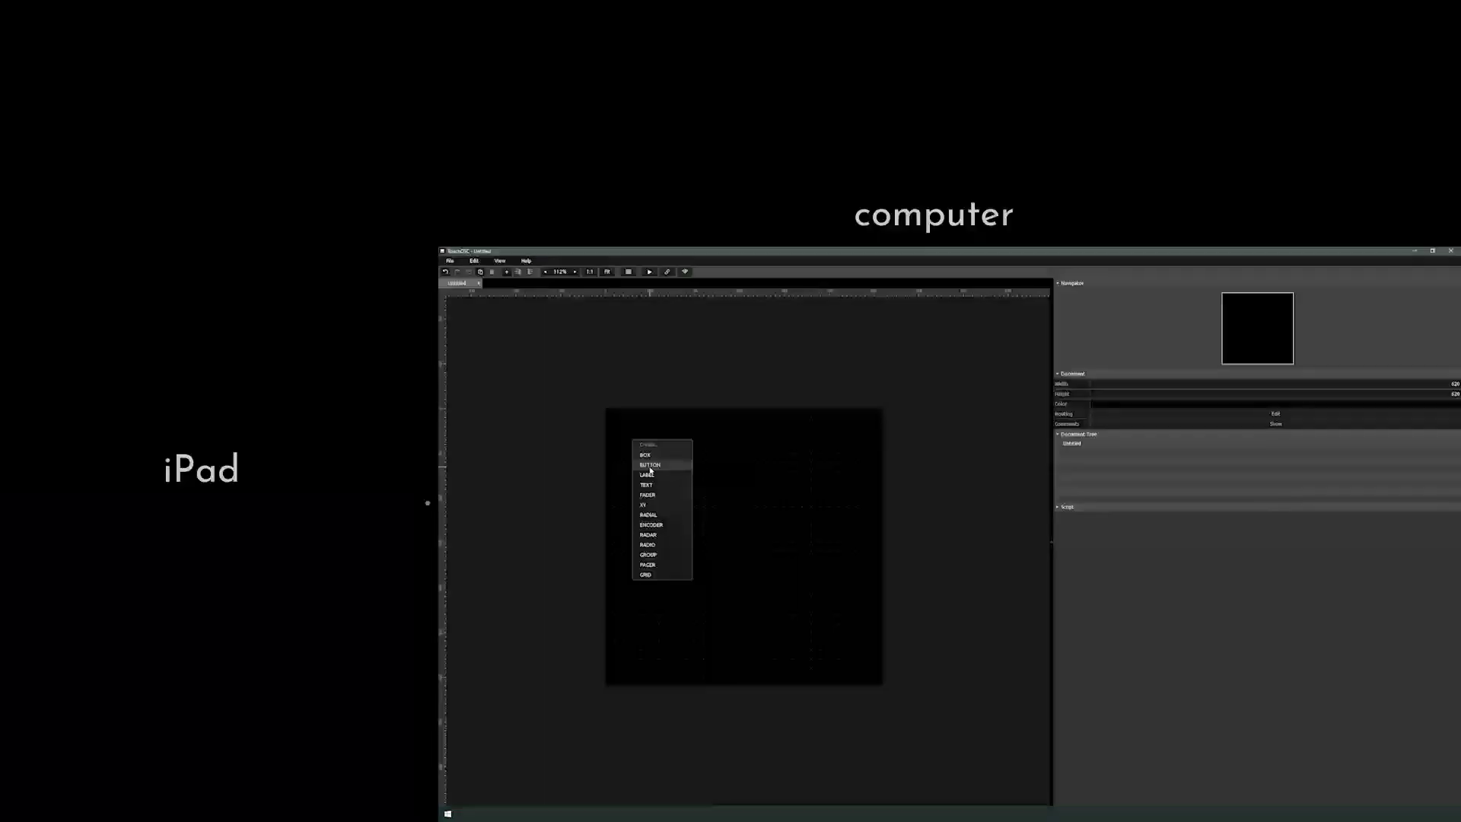
pyautogui.click(650, 465)
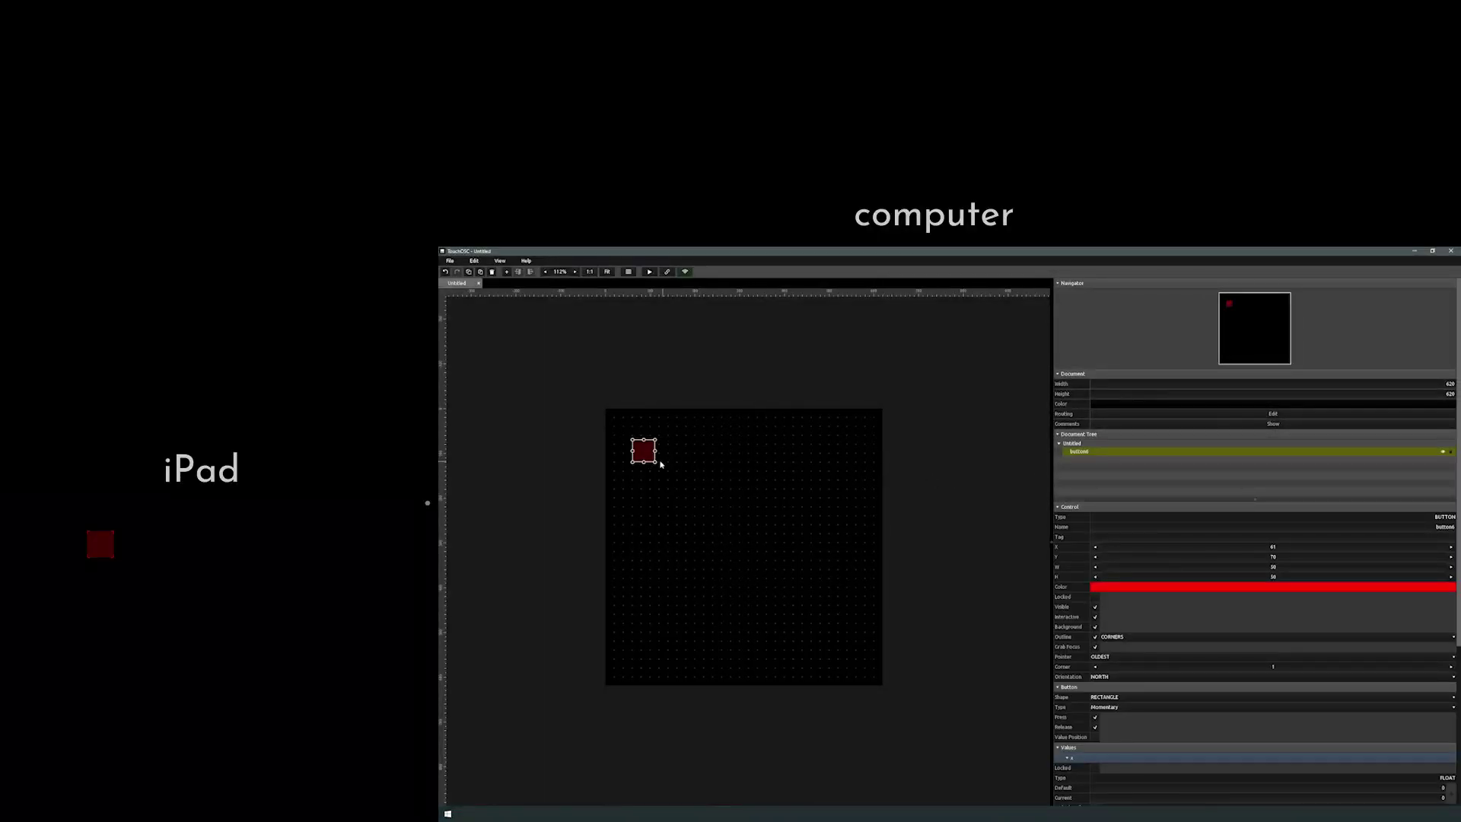
pyautogui.moveTo(658, 462); pyautogui.dragTo(706, 509)
pyautogui.click(778, 507)
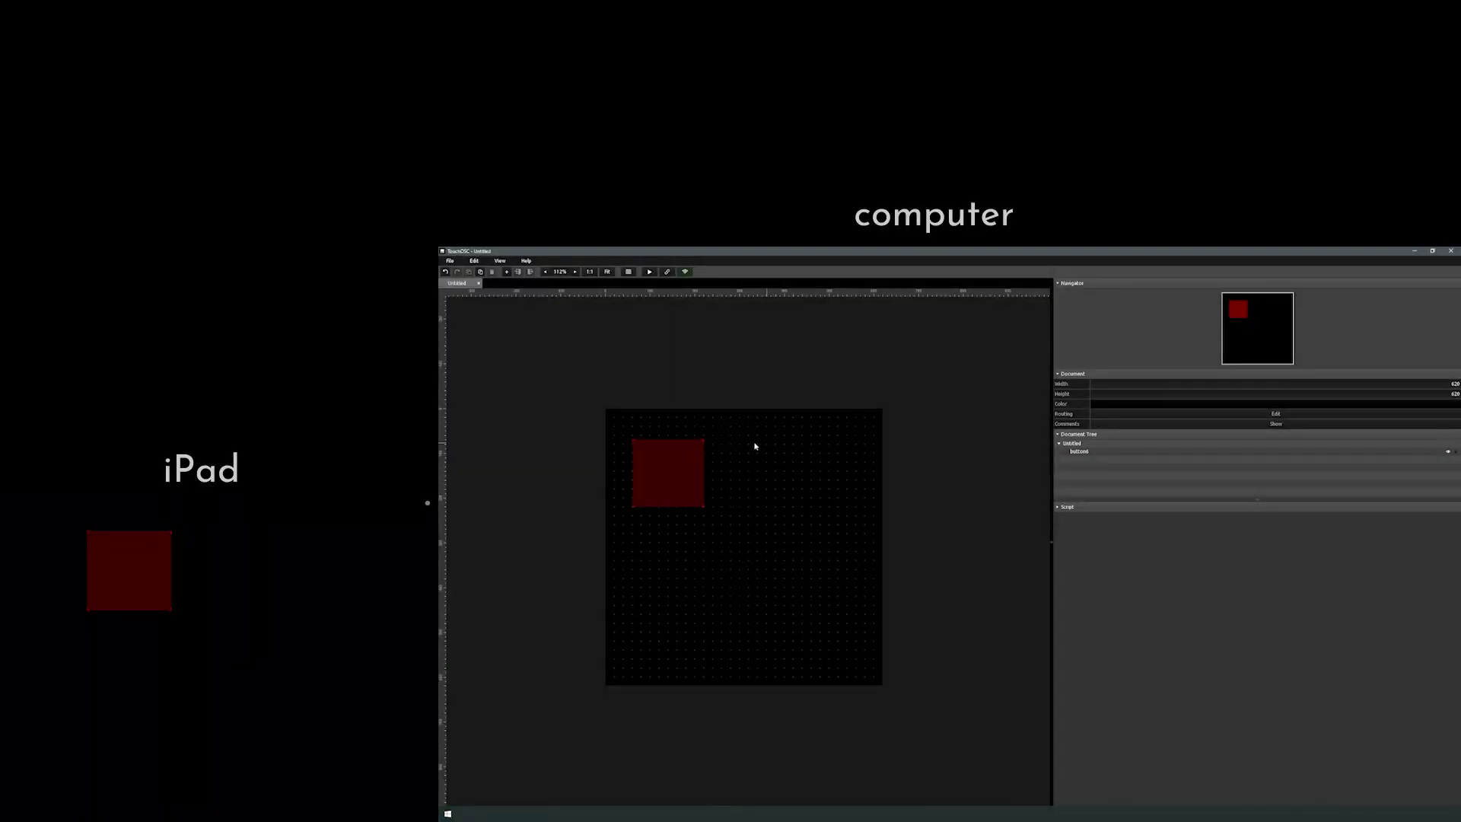
pyautogui.click(659, 503)
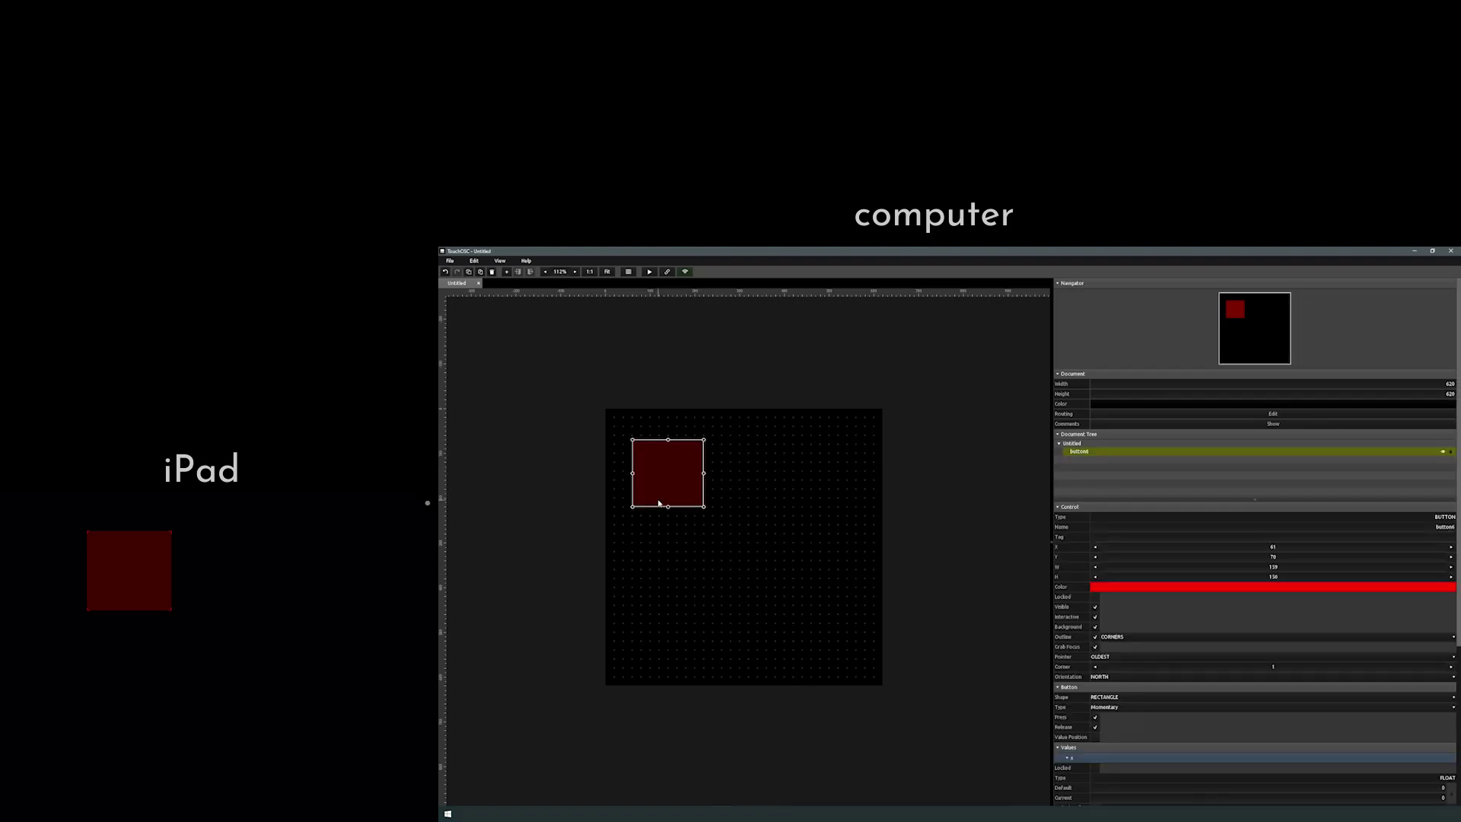
pyautogui.scroll(-5, 1275, 762)
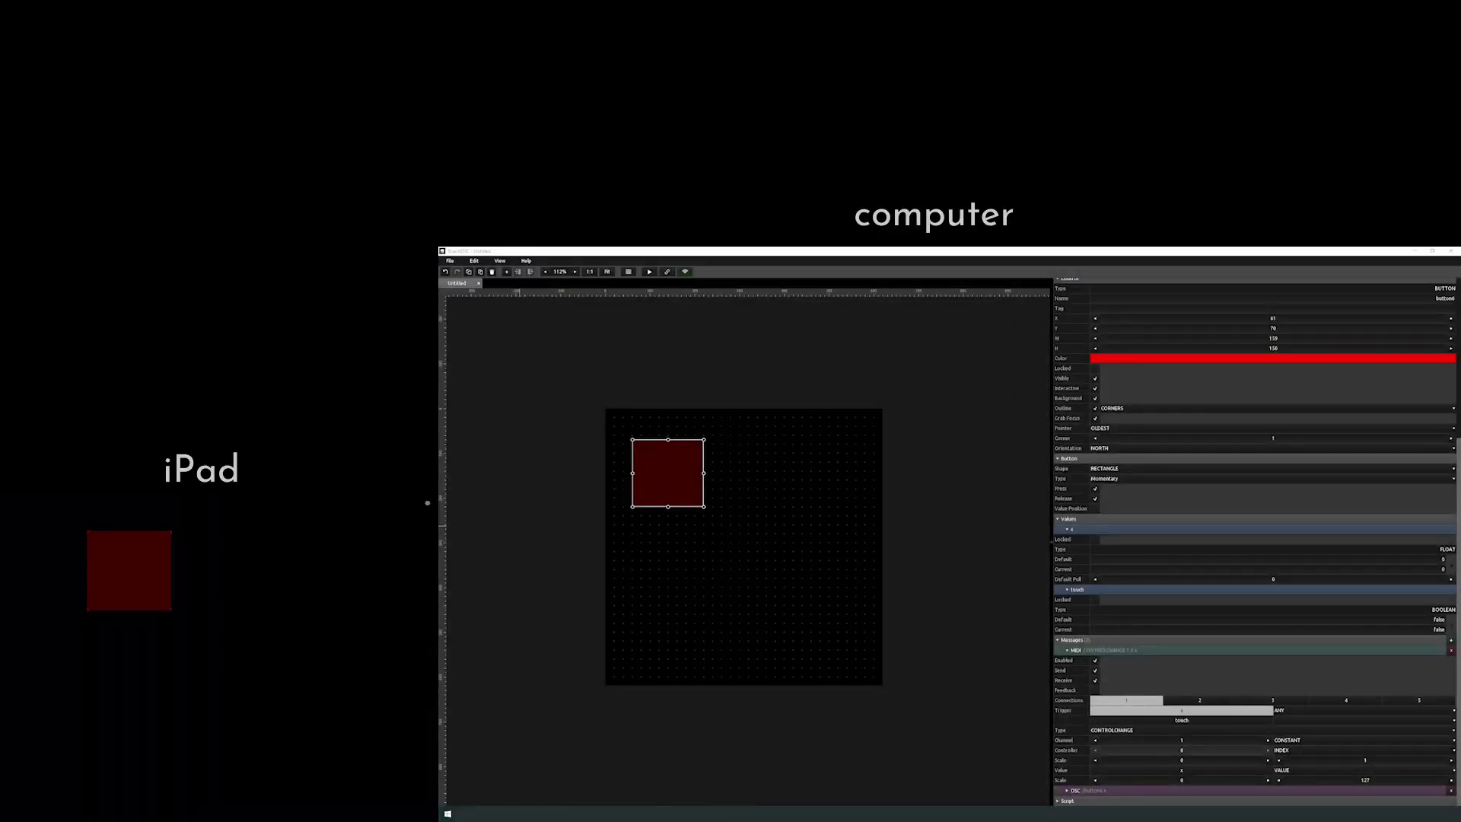
pyautogui.click(674, 485)
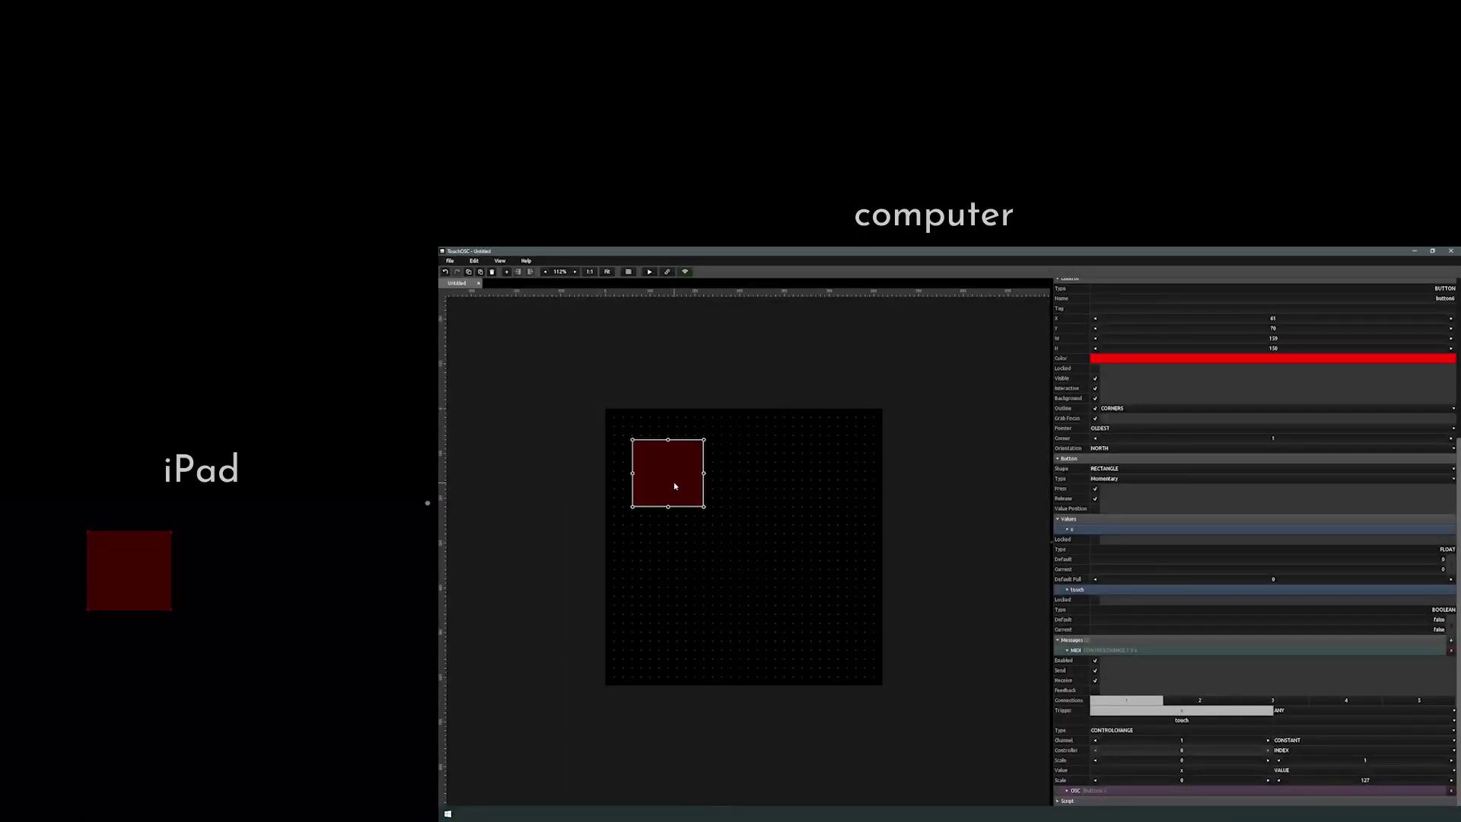
# - Delete the button and create a new fader control in its place
pyautogui.press('Delete')
pyautogui.rightClick(646, 456)
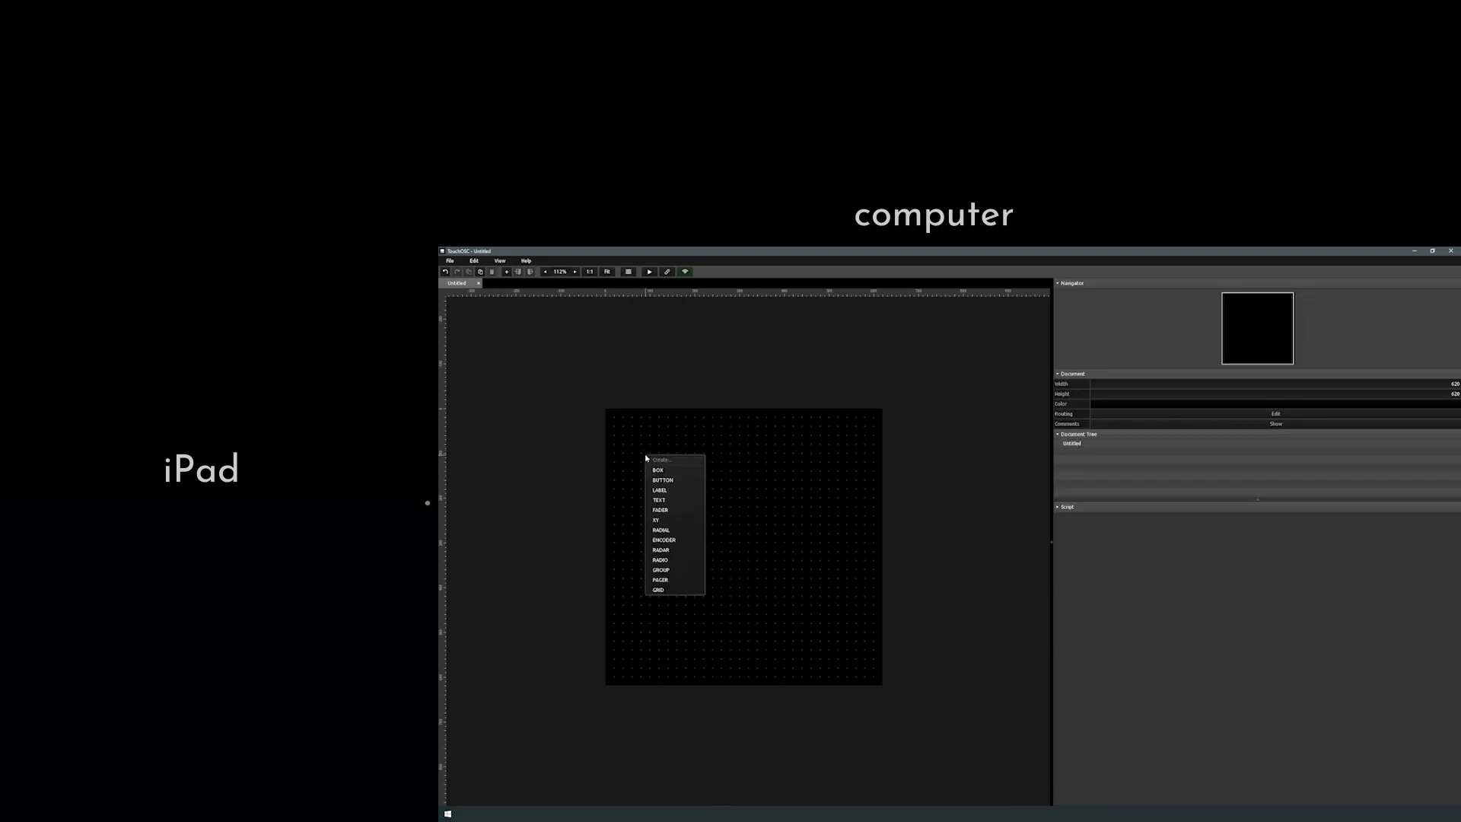
pyautogui.click(672, 510)
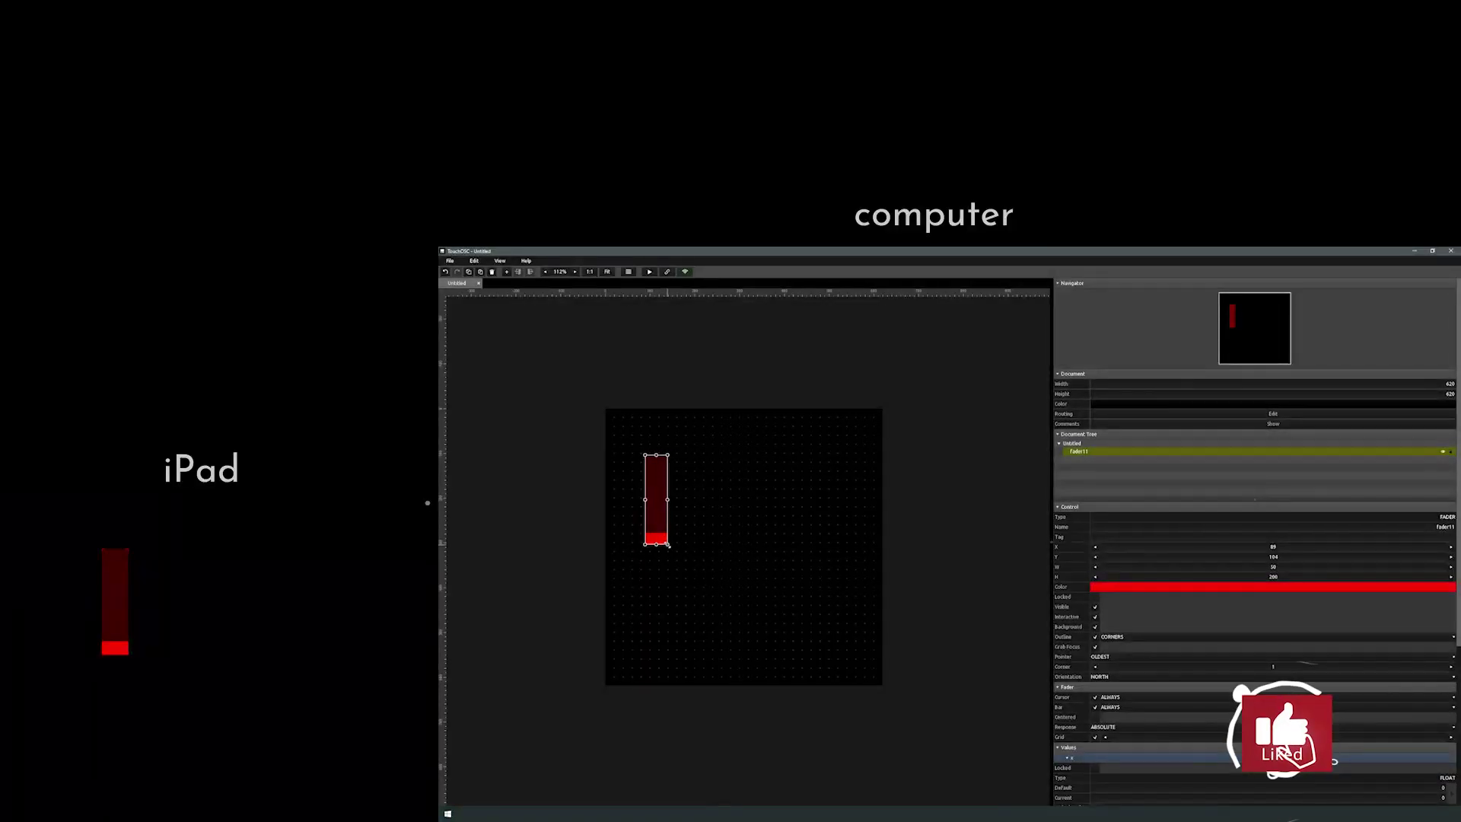
pyautogui.moveTo(668, 545); pyautogui.dragTo(659, 660)
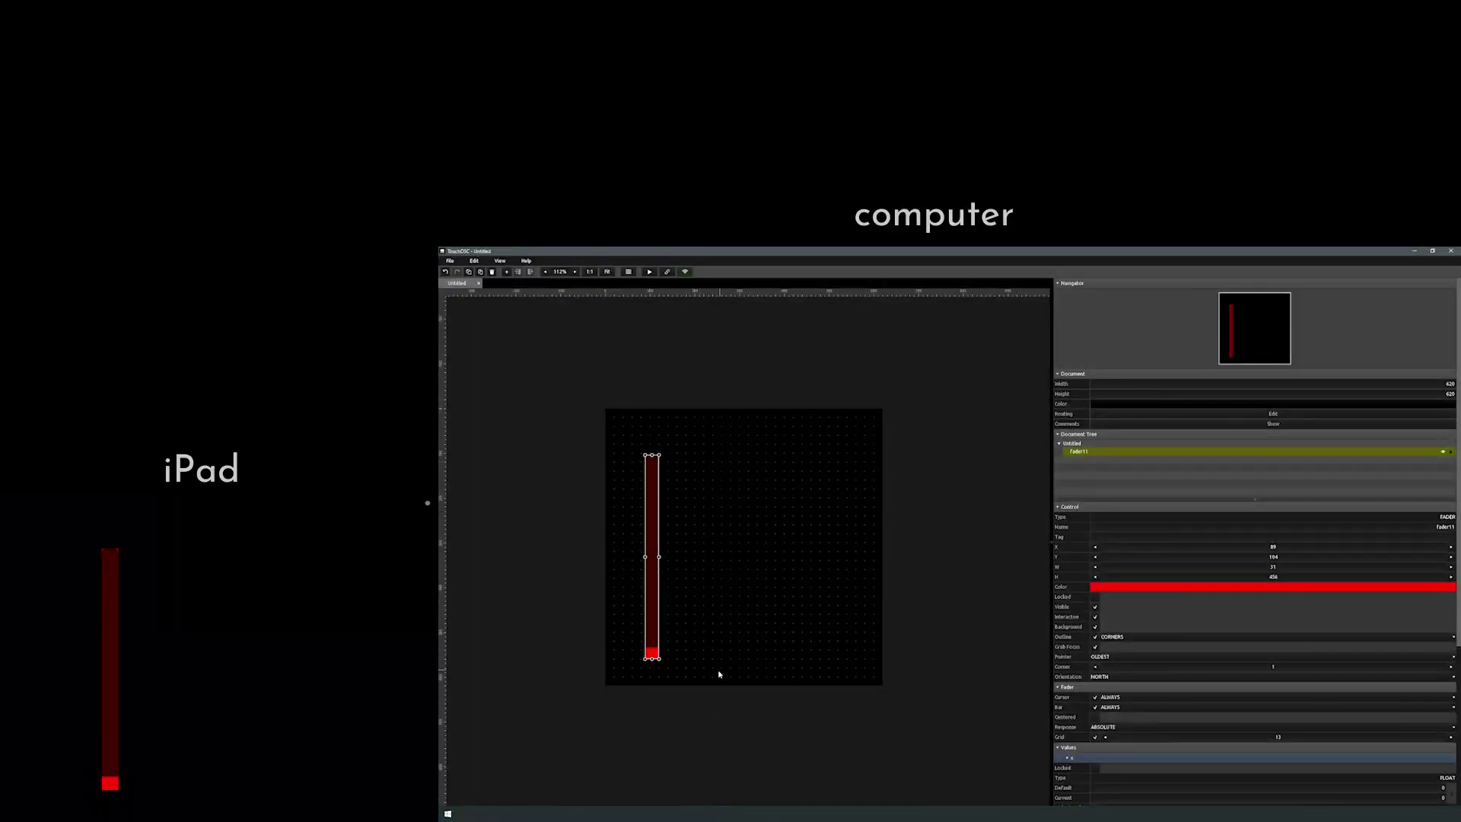
# - Set the fader orientation to EAST and stretch it wide and short, about 96 high
pyautogui.click(1386, 677)
pyautogui.click(1226, 696)
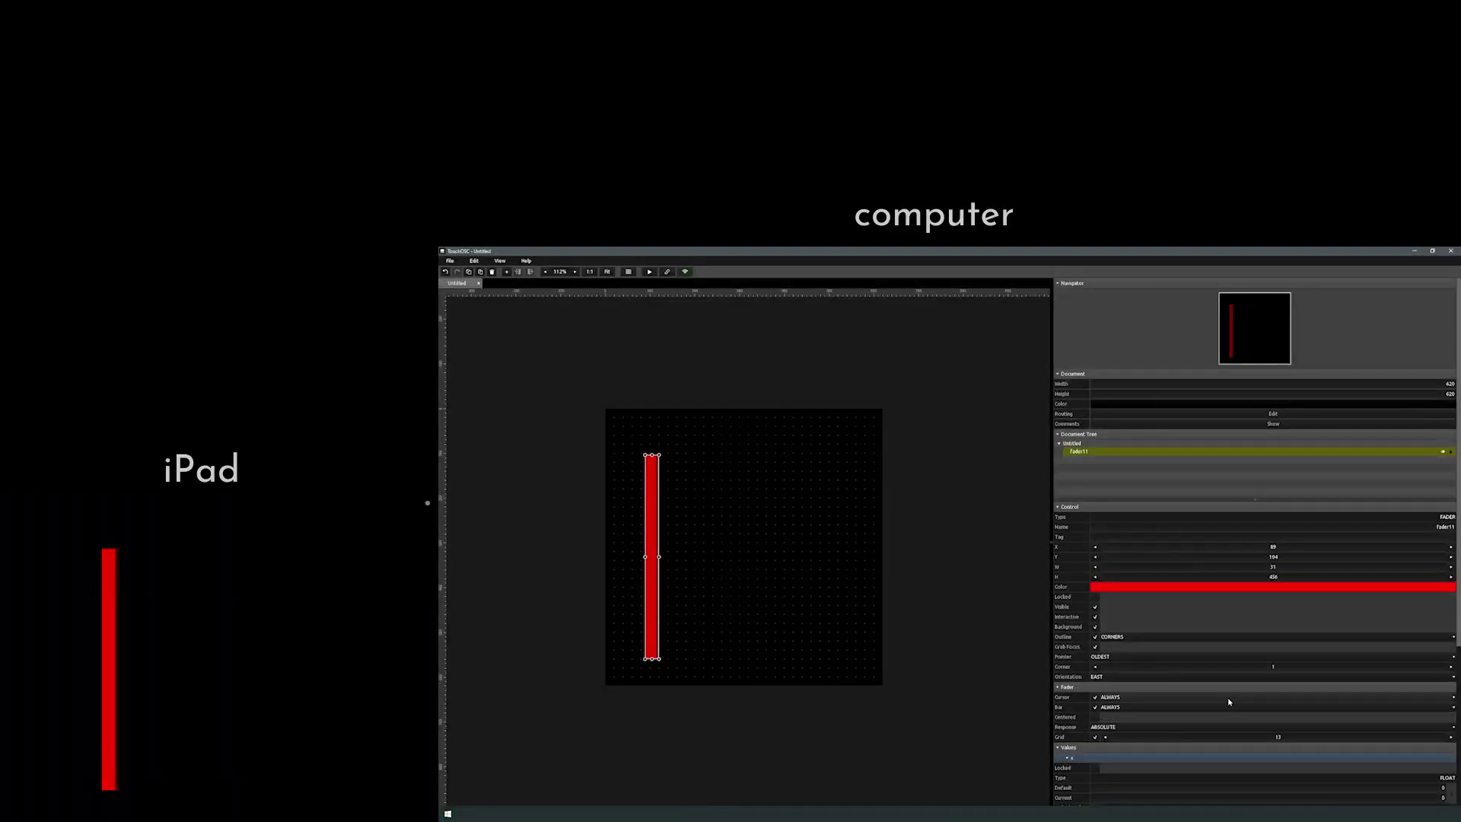
pyautogui.moveTo(661, 558); pyautogui.dragTo(868, 558)
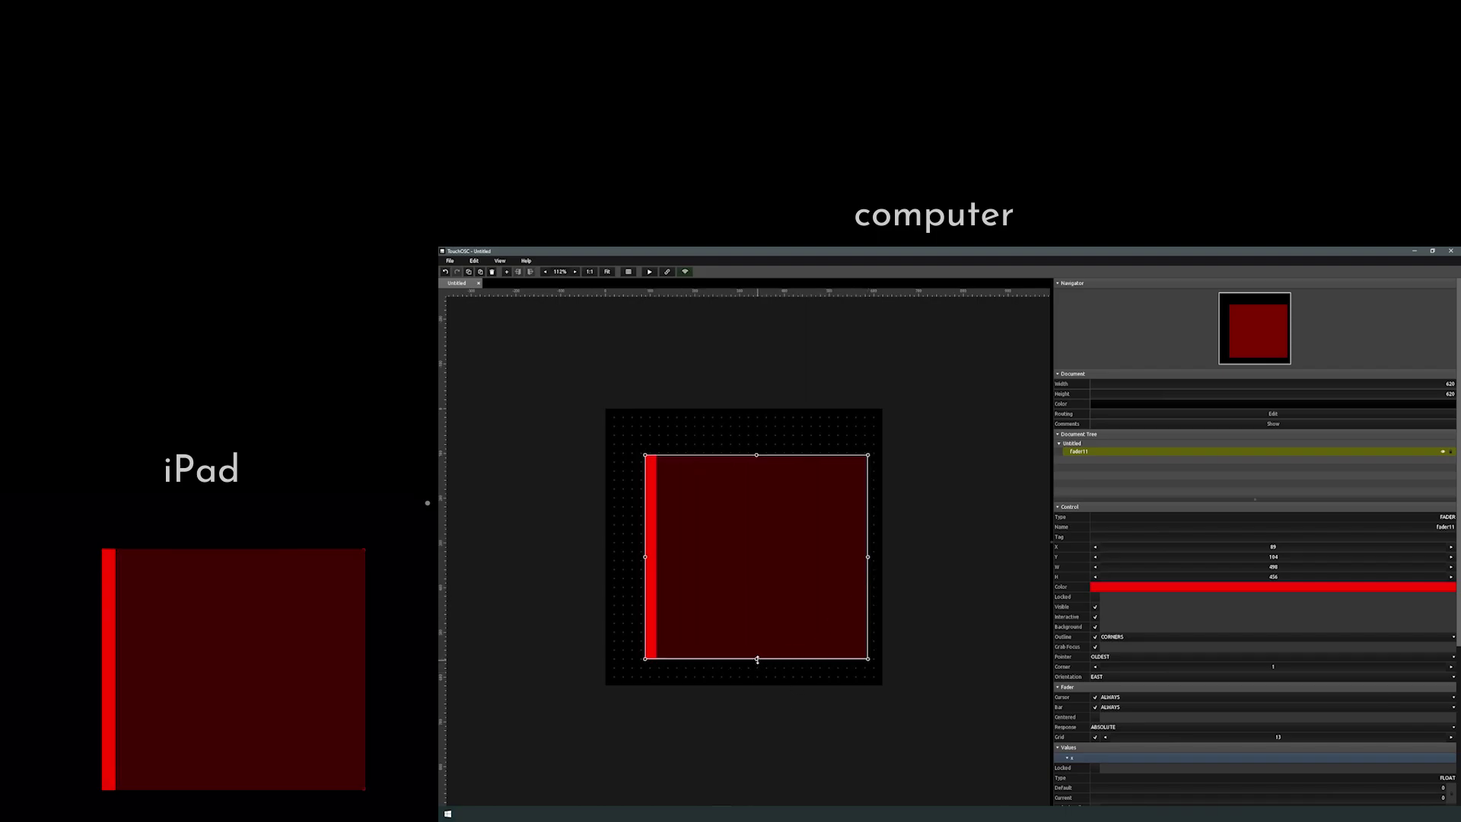
pyautogui.moveTo(757, 659)
pyautogui.mouseDown()
pyautogui.moveTo(778, 489)
pyautogui.moveTo(779, 642)
pyautogui.moveTo(746, 666)
pyautogui.mouseUp()
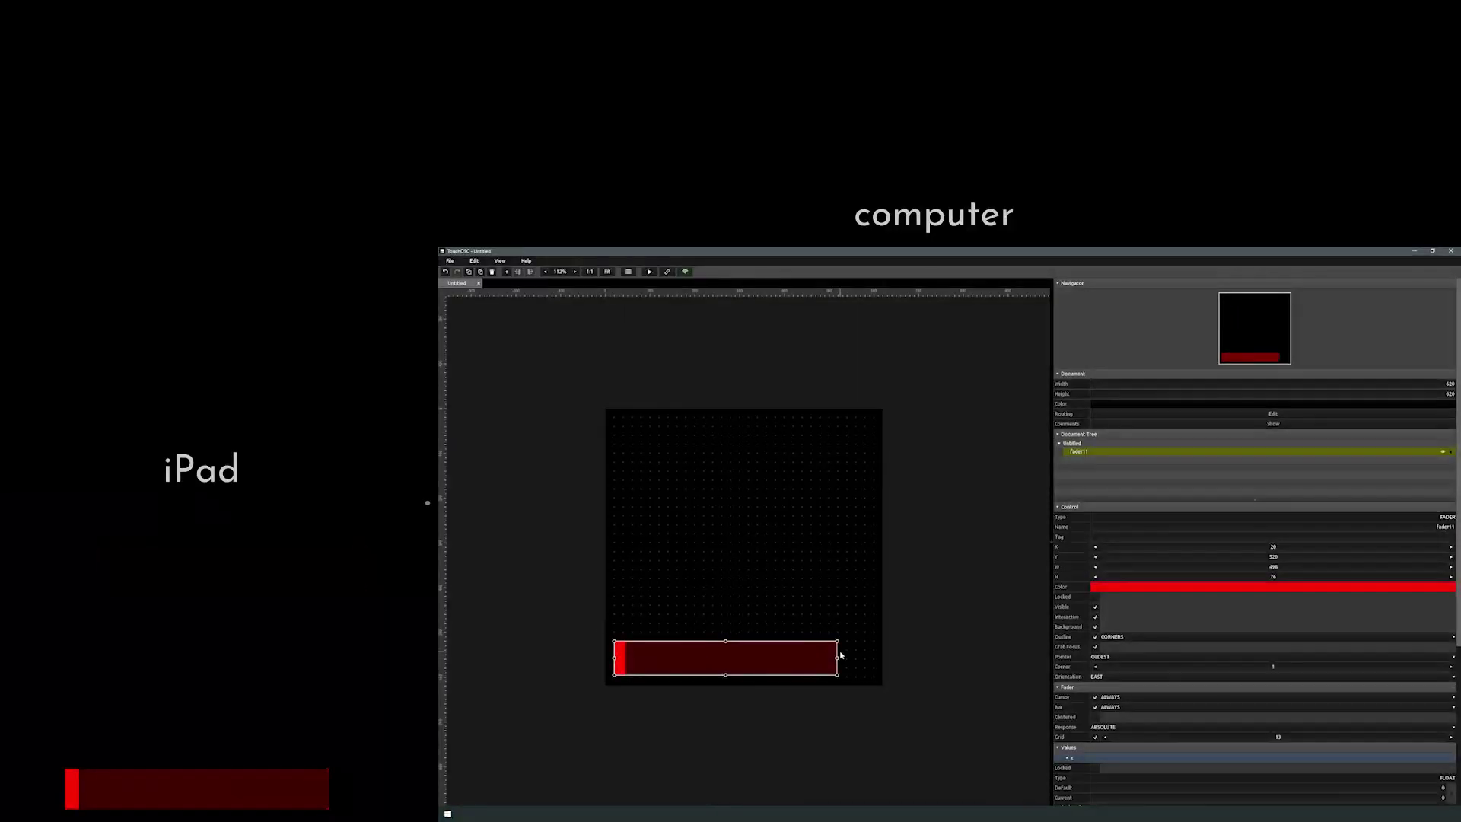
pyautogui.moveTo(837, 656); pyautogui.dragTo(875, 656)
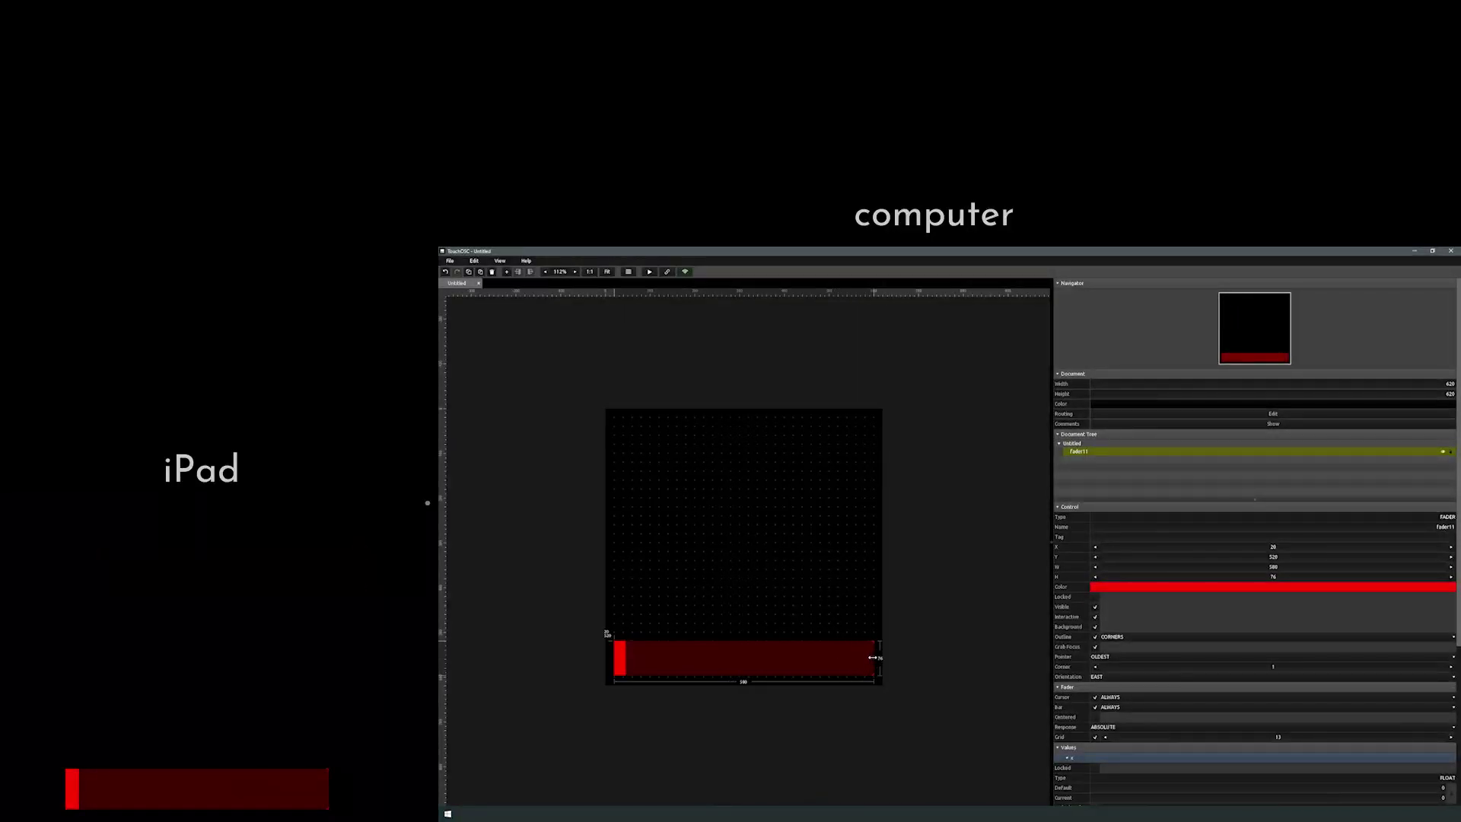
# - Recolour the fader blue and drag its top edge down to make it thinner
pyautogui.click(809, 597)
pyautogui.rightClick(784, 660)
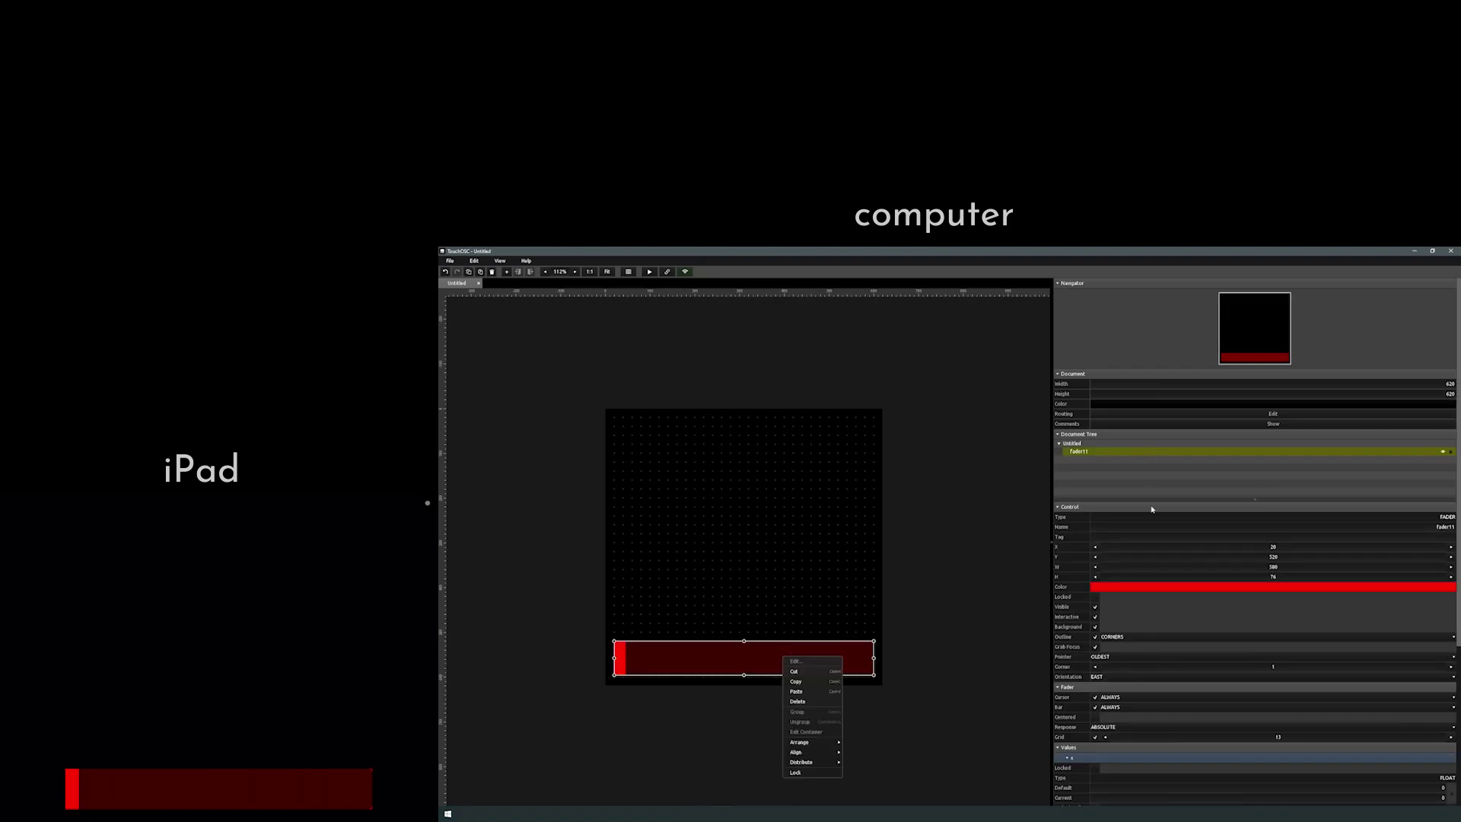
pyautogui.click(1155, 586)
pyautogui.click(1157, 587)
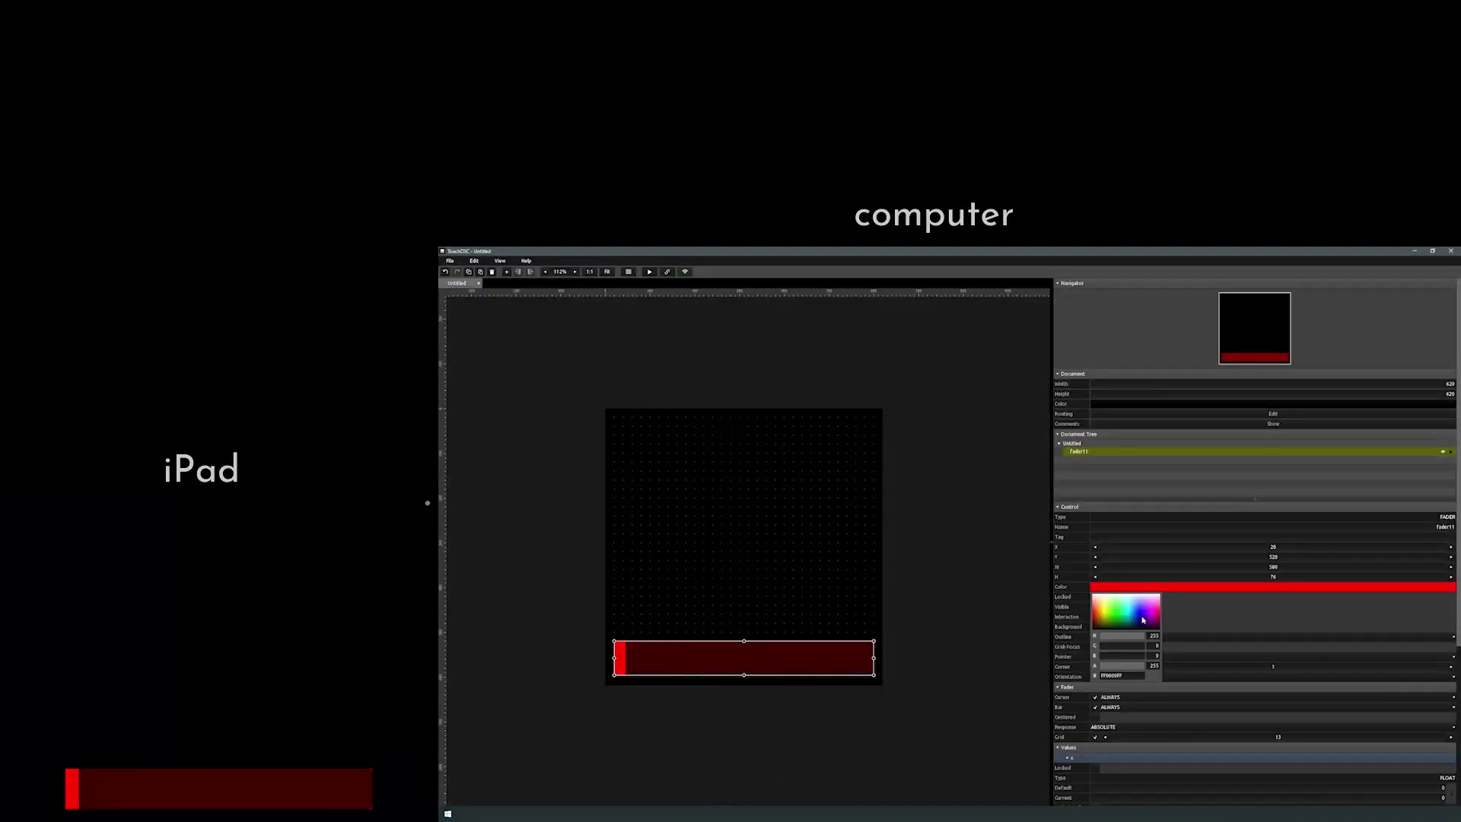
pyautogui.click(1143, 620)
pyautogui.click(1005, 594)
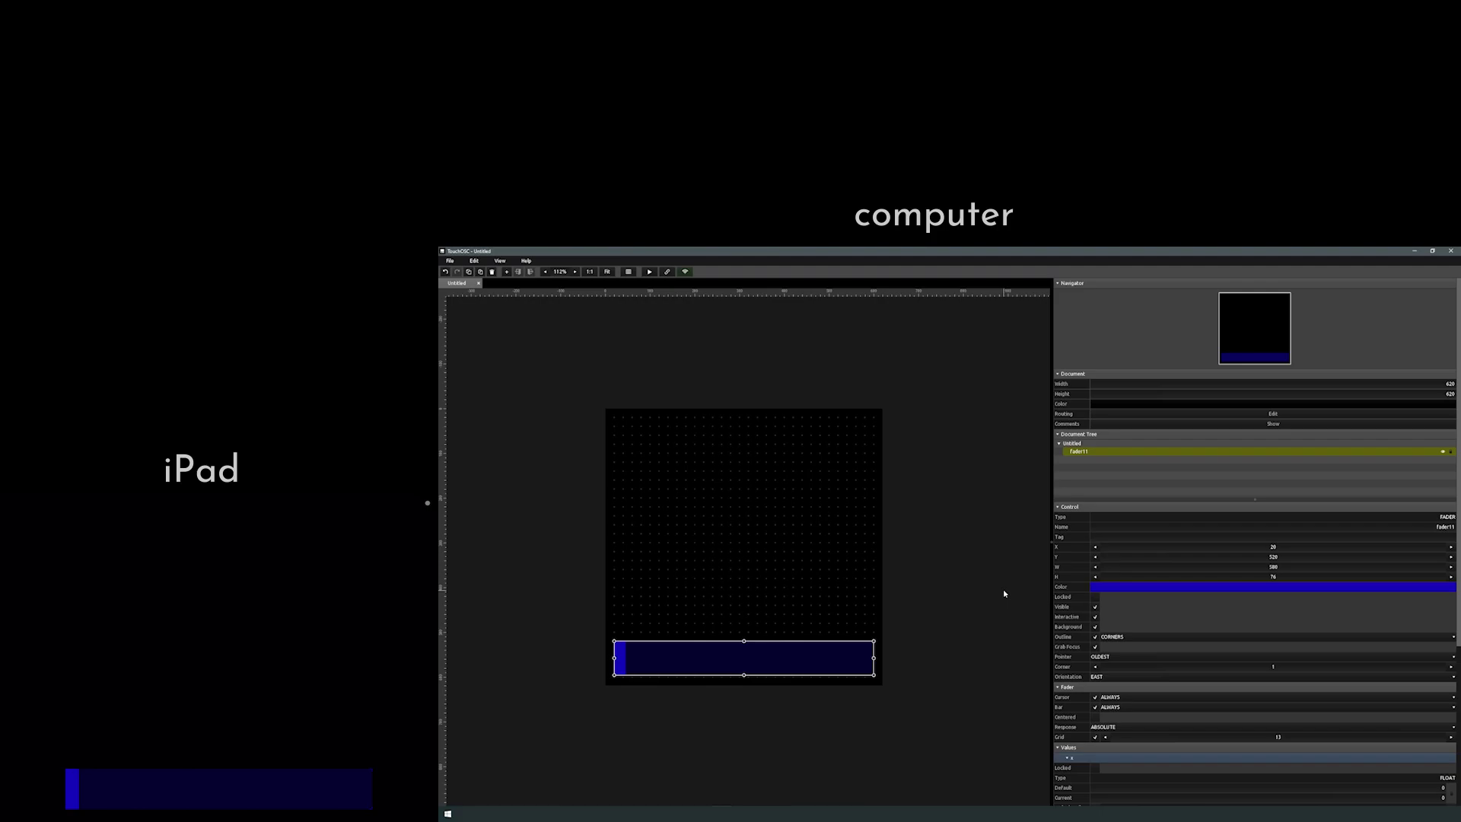
pyautogui.moveTo(742, 642); pyautogui.dragTo(743, 659)
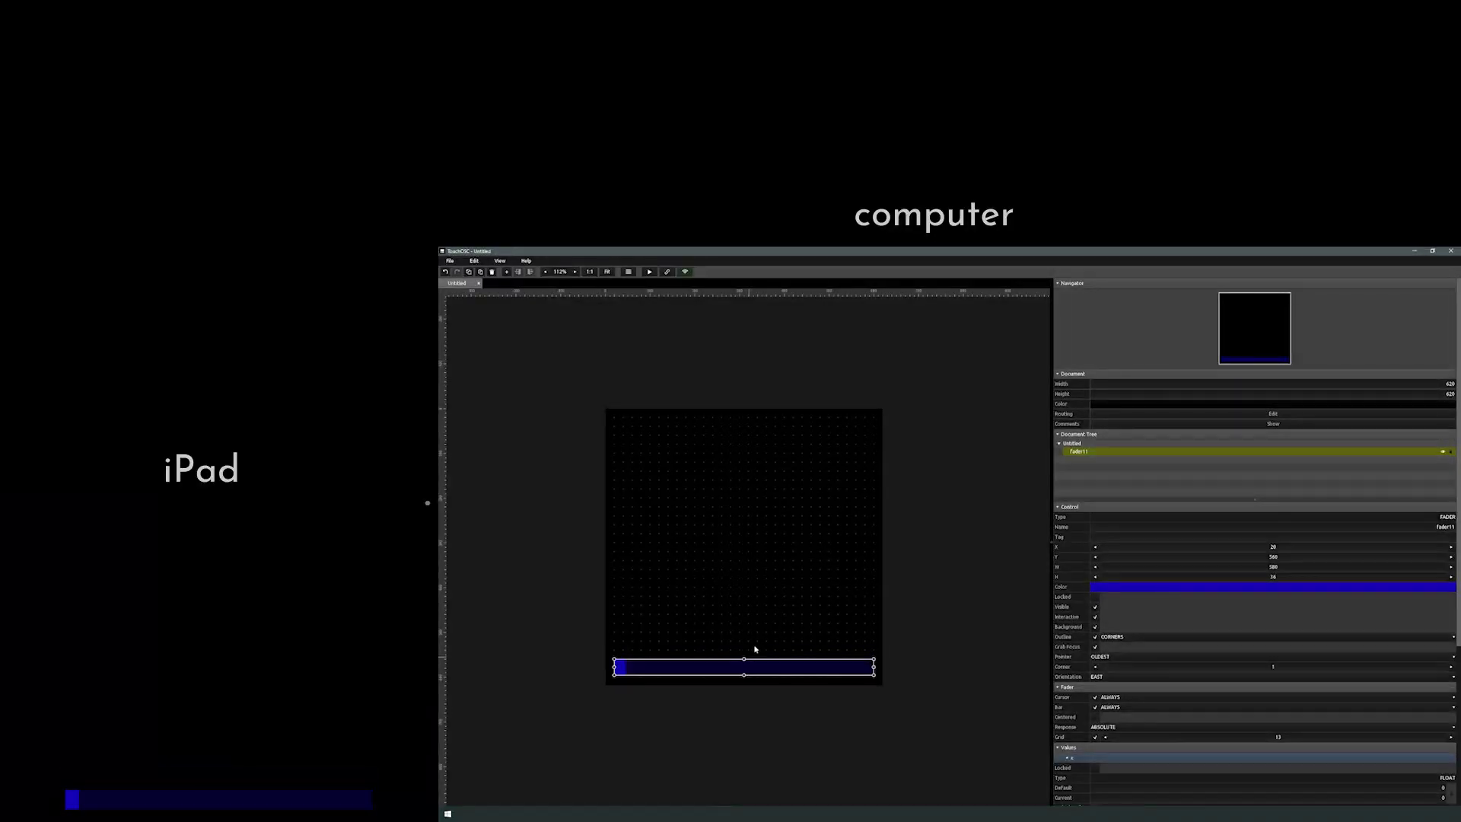
pyautogui.click(766, 629)
# - Set the fader's MIDI controller mode to CONSTANT with controller number 68
pyautogui.click(783, 670)
pyautogui.scroll(-5, 1224, 717)
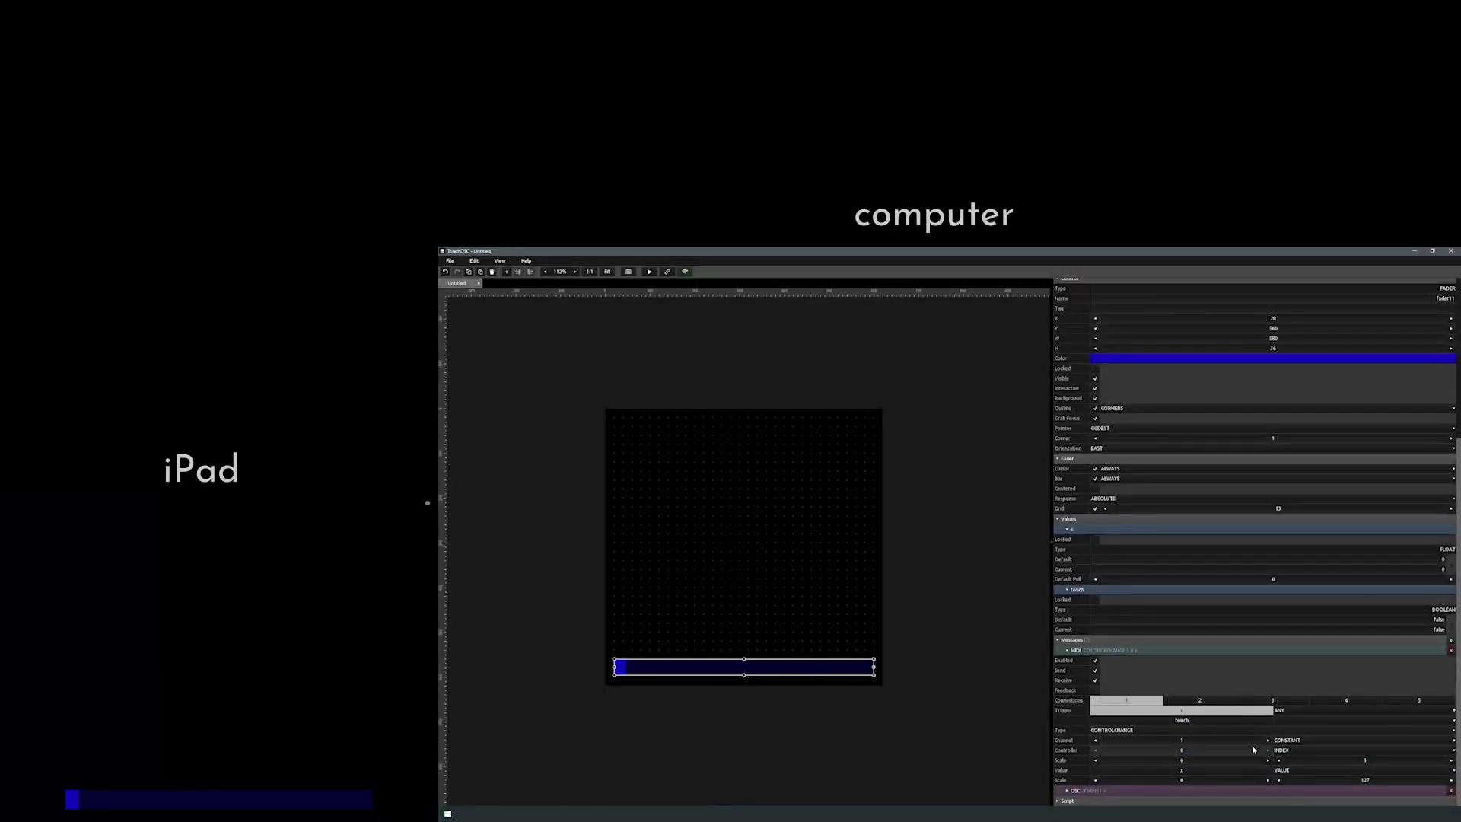
pyautogui.click(1314, 749)
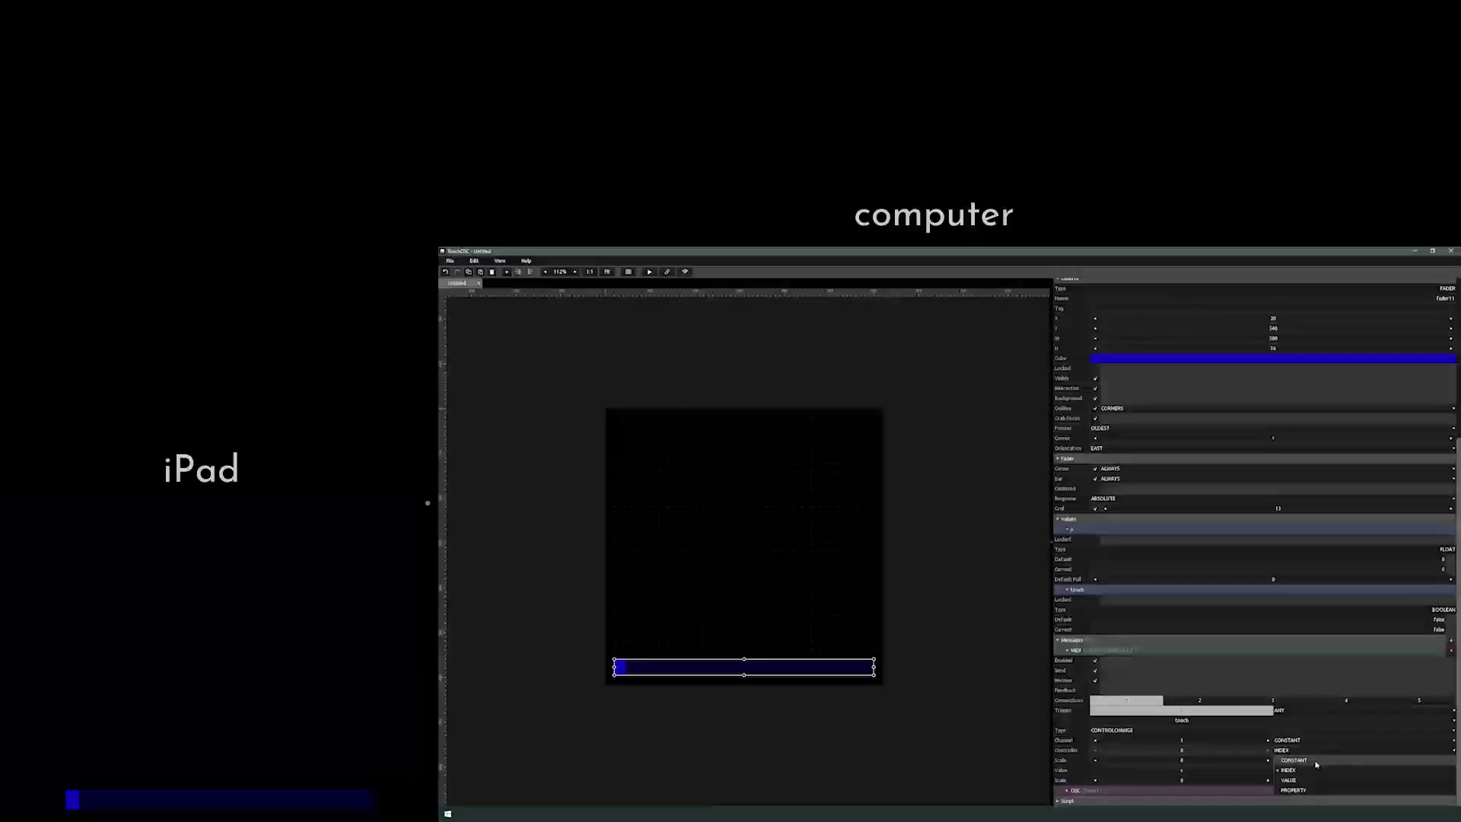
pyautogui.click(1314, 761)
pyautogui.doubleClick(1134, 760)
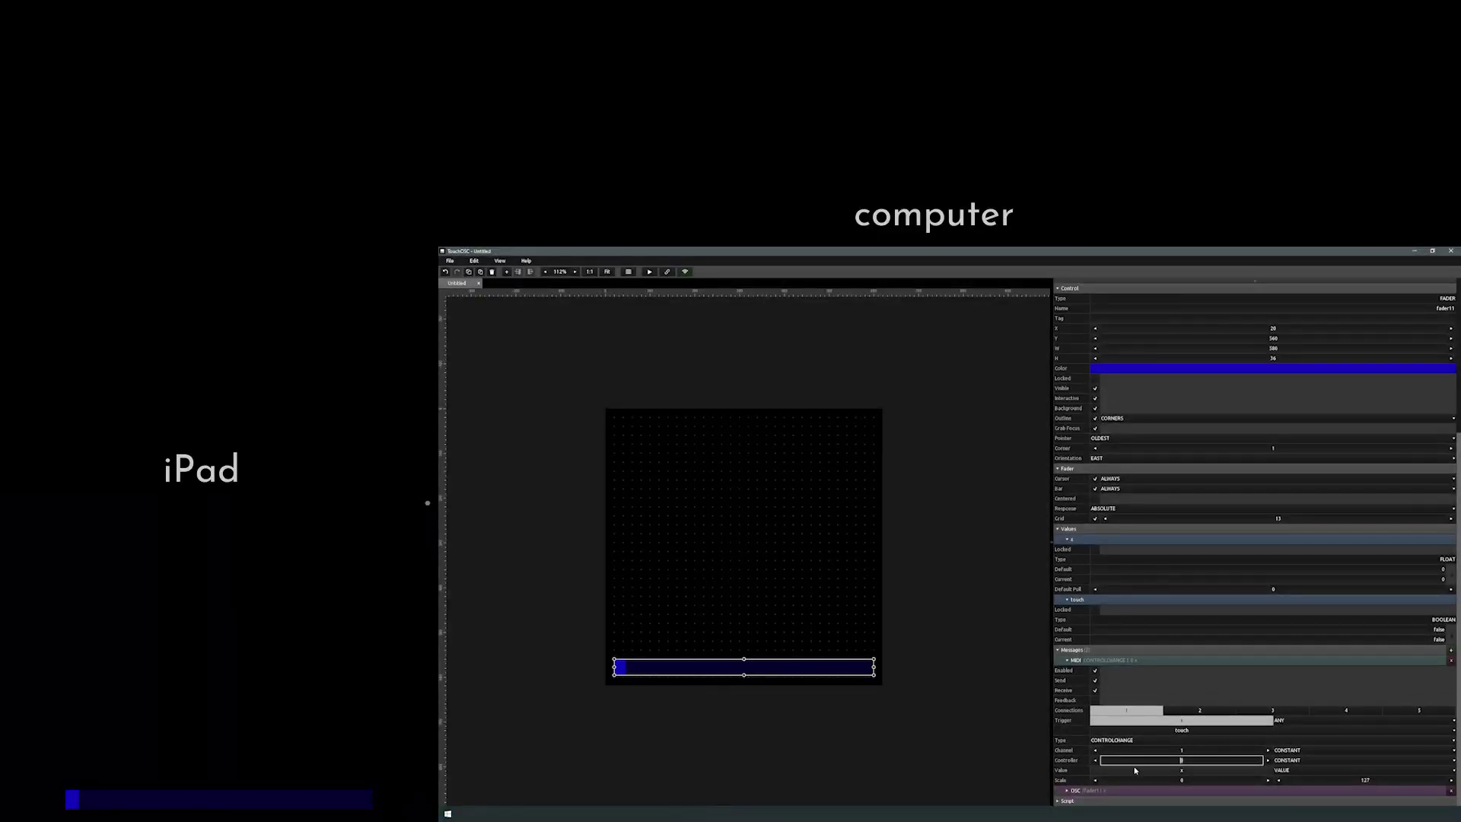
pyautogui.write('68')
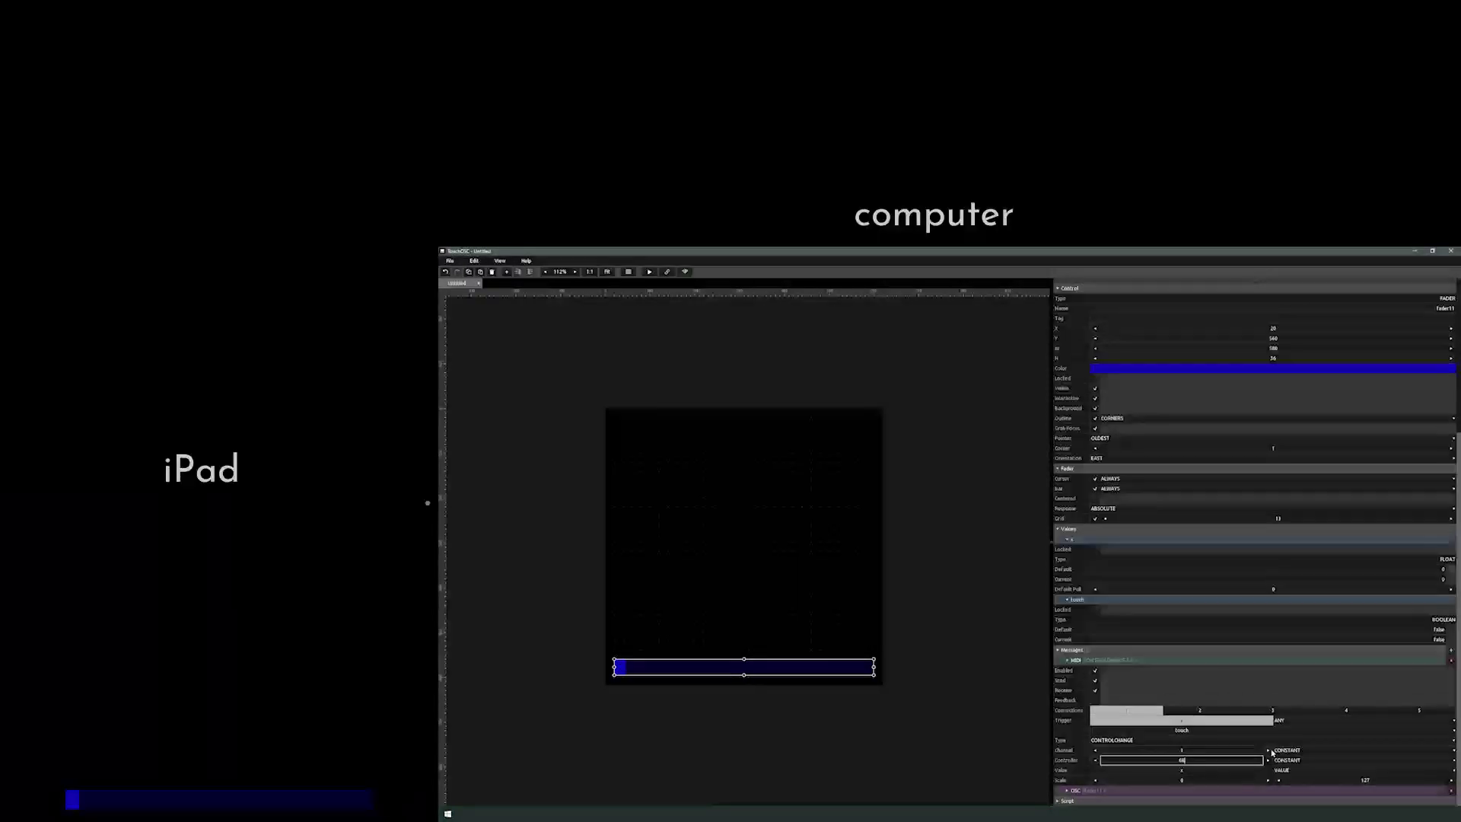
pyautogui.click(1010, 707)
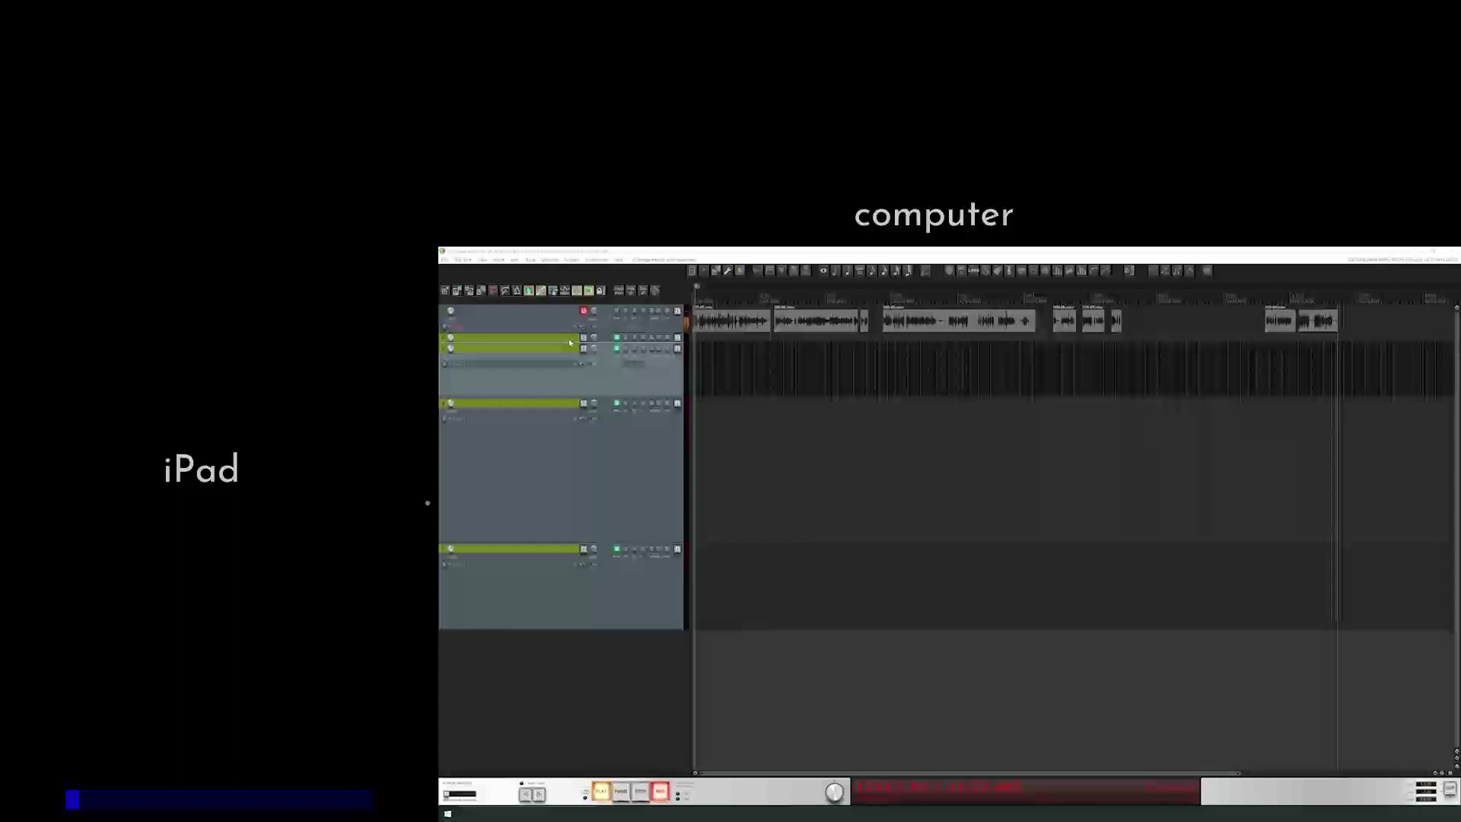
# - Filter REAPER's Actions list for 'scrub' and select 'Transport: Scrub/jog fine control'
pyautogui.click(651, 638)
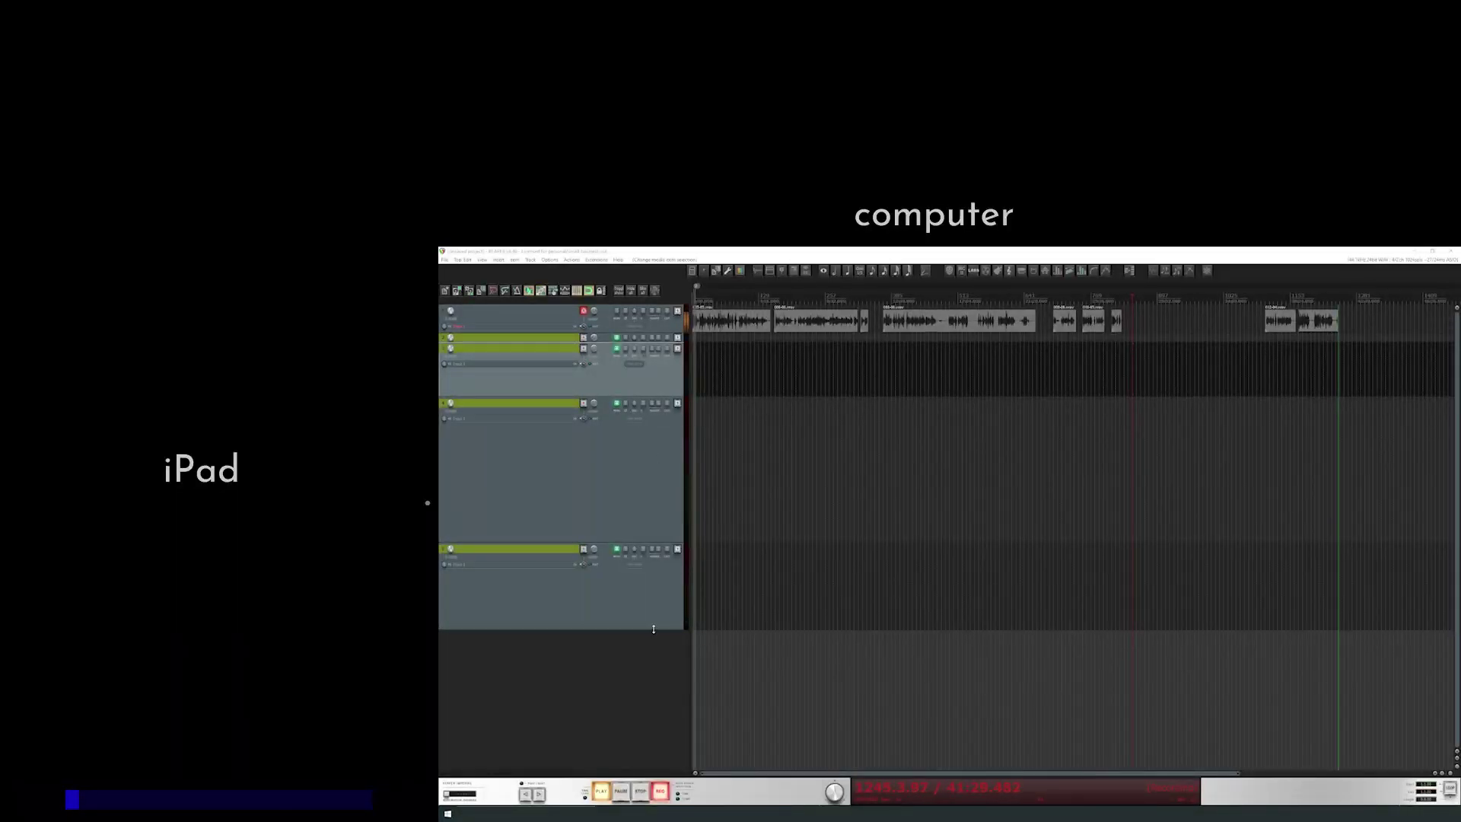
pyautogui.click(623, 655)
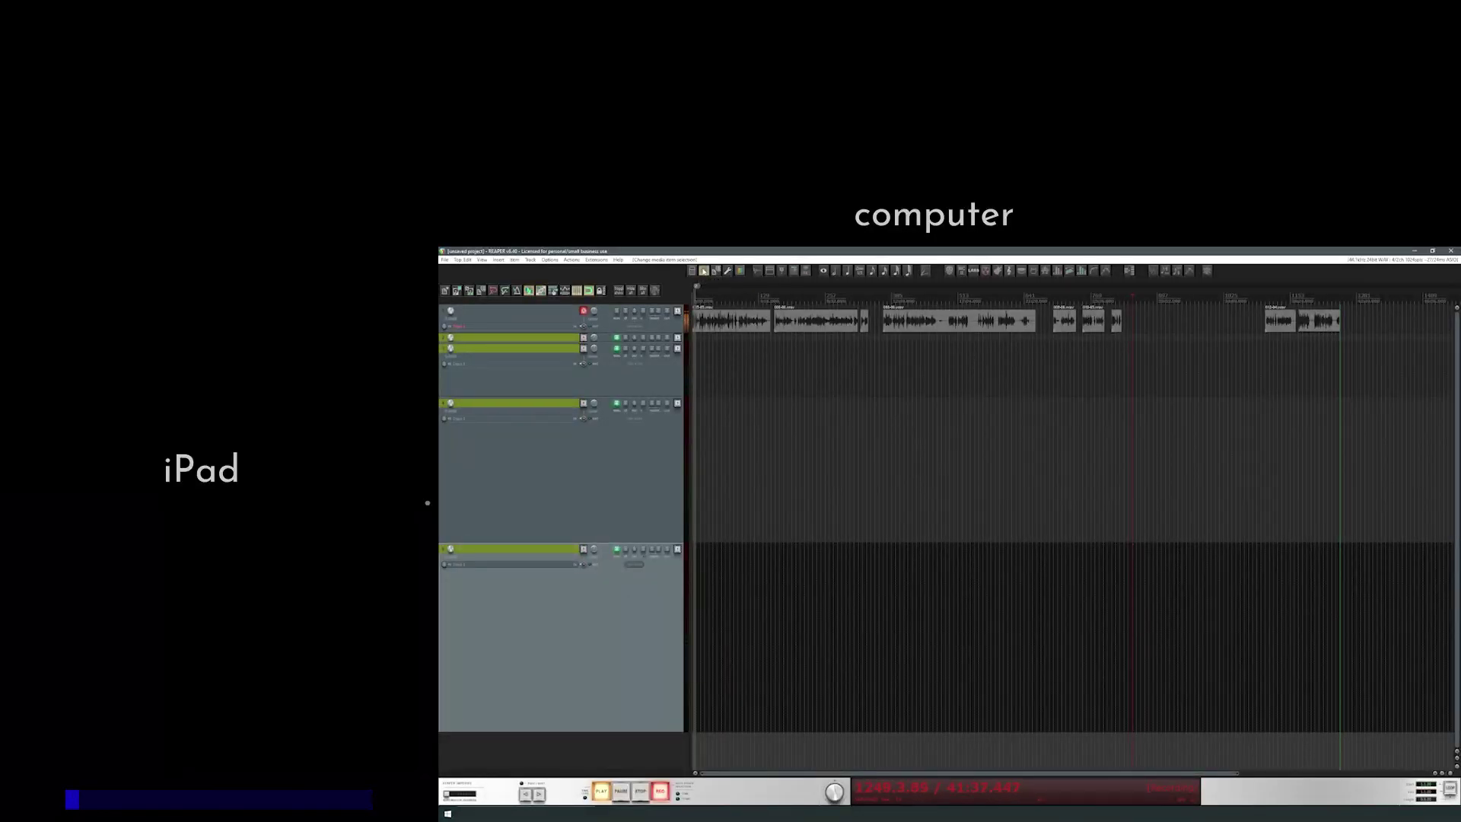
pyautogui.click(704, 272)
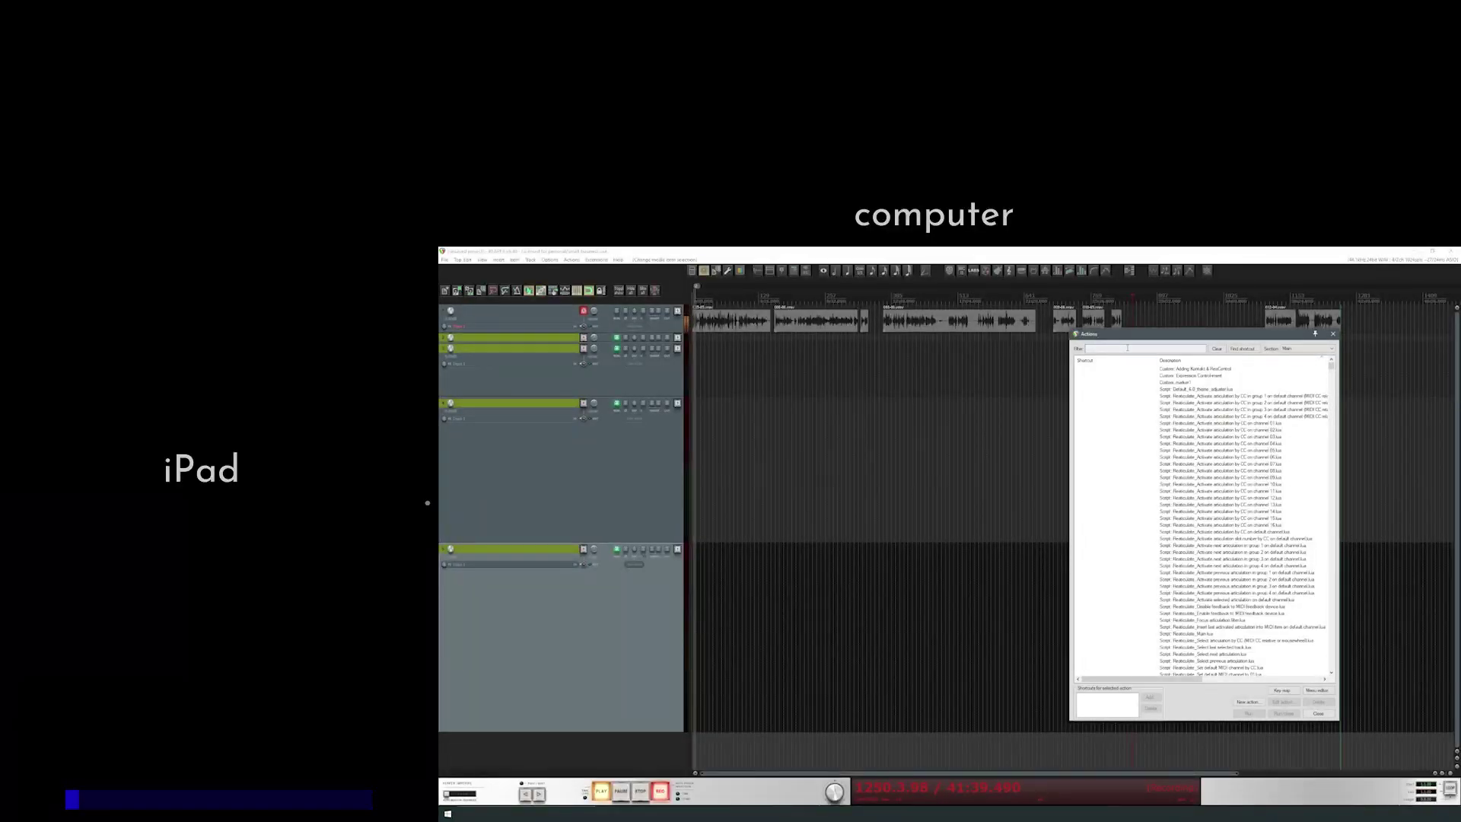
pyautogui.write('scbi')
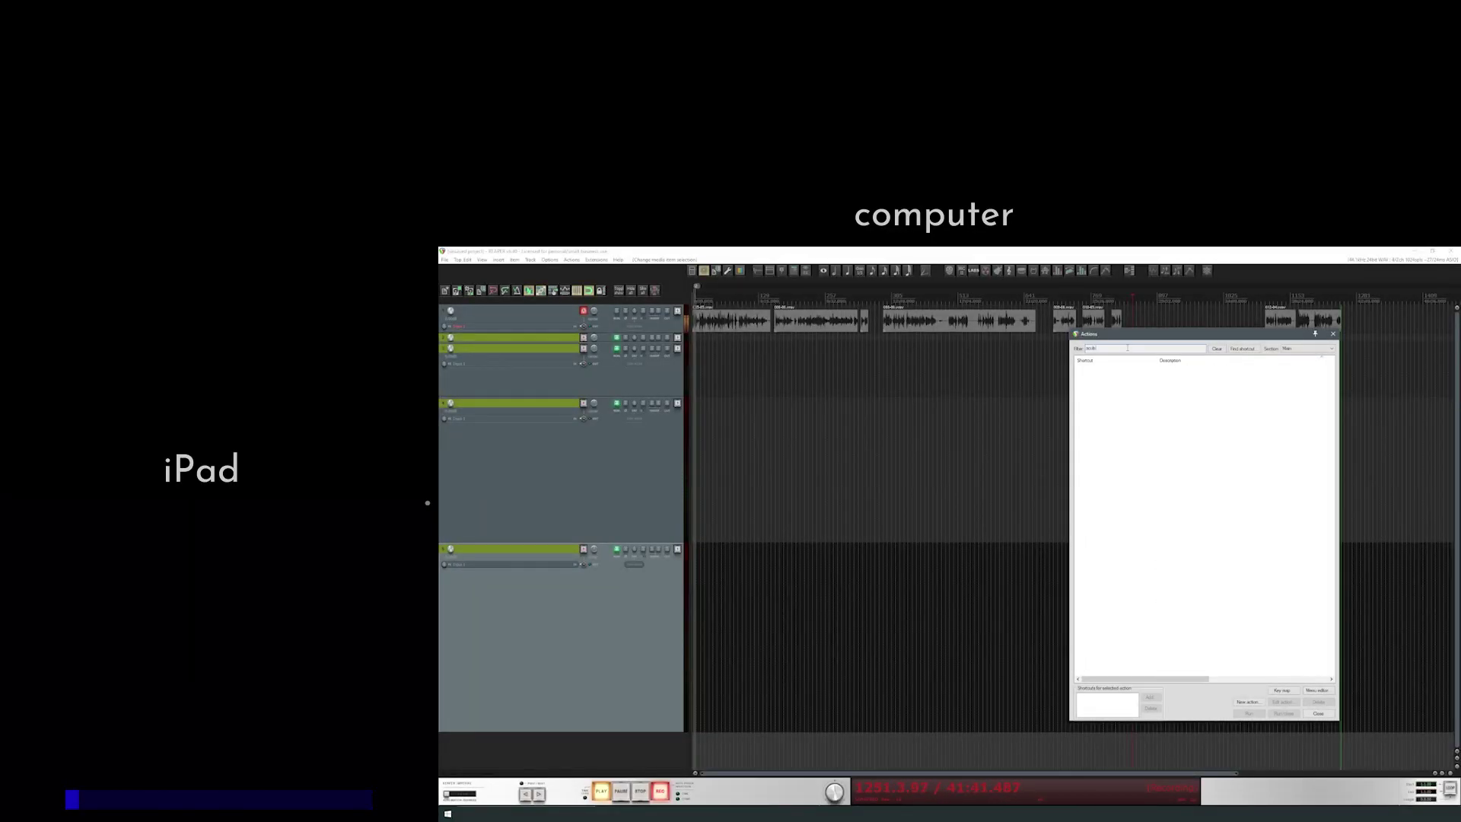
pyautogui.write('rub')
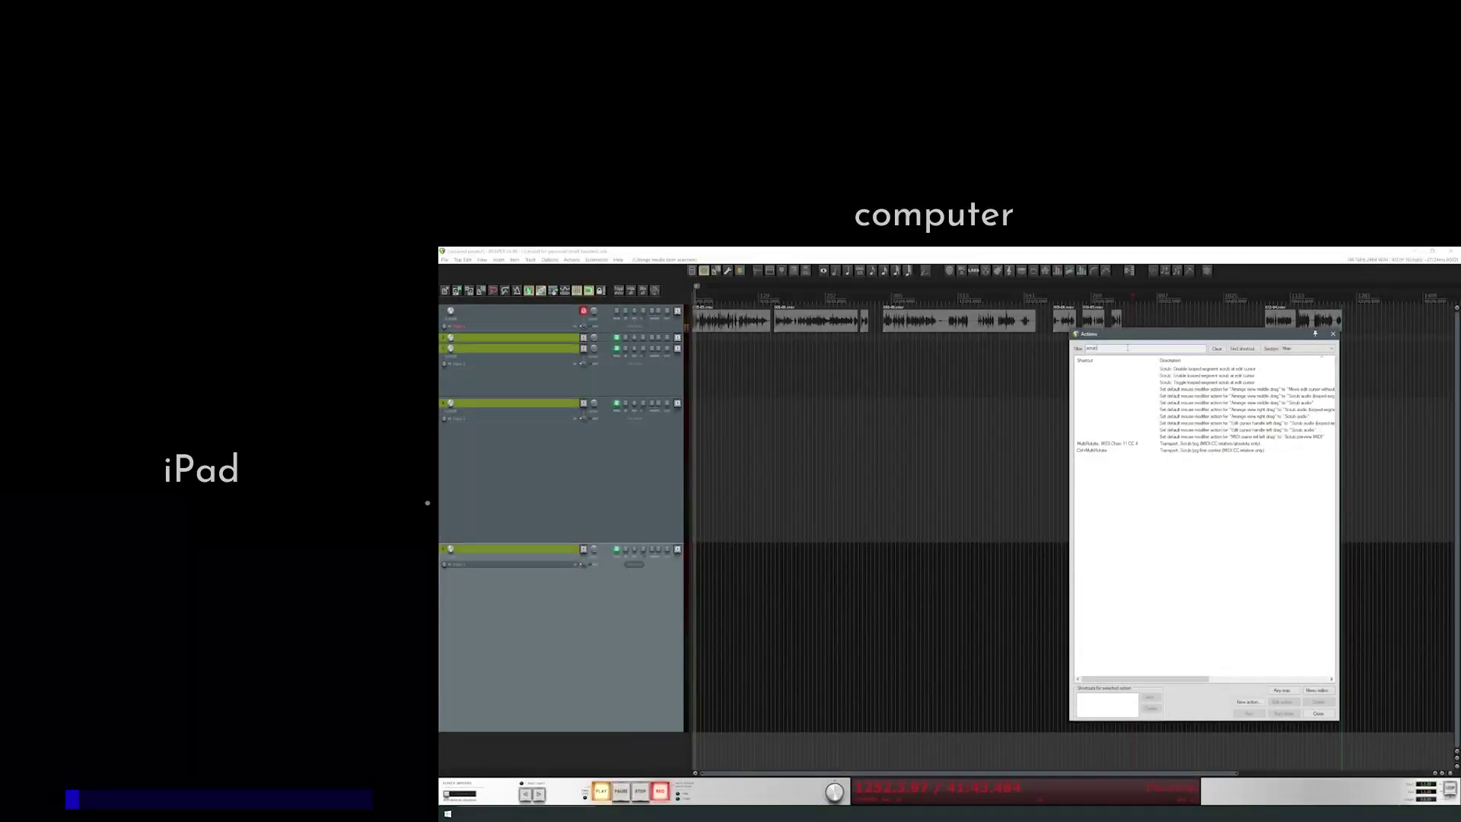
pyautogui.click(1109, 450)
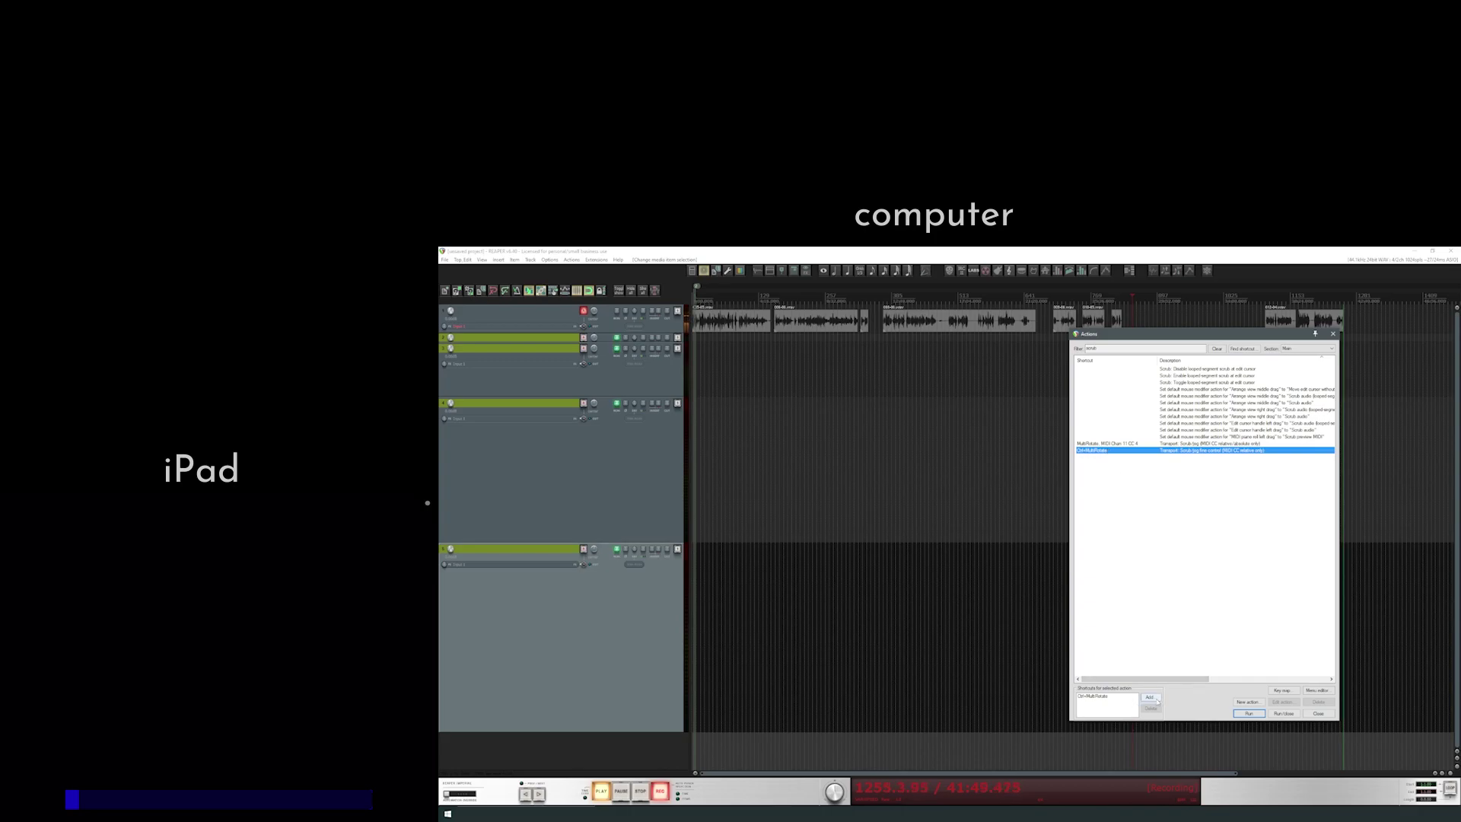
# - Add a MIDI CC 68 shortcut to 'Transport: Scrub/jog fine control', then close the Actions window
pyautogui.click(1152, 698)
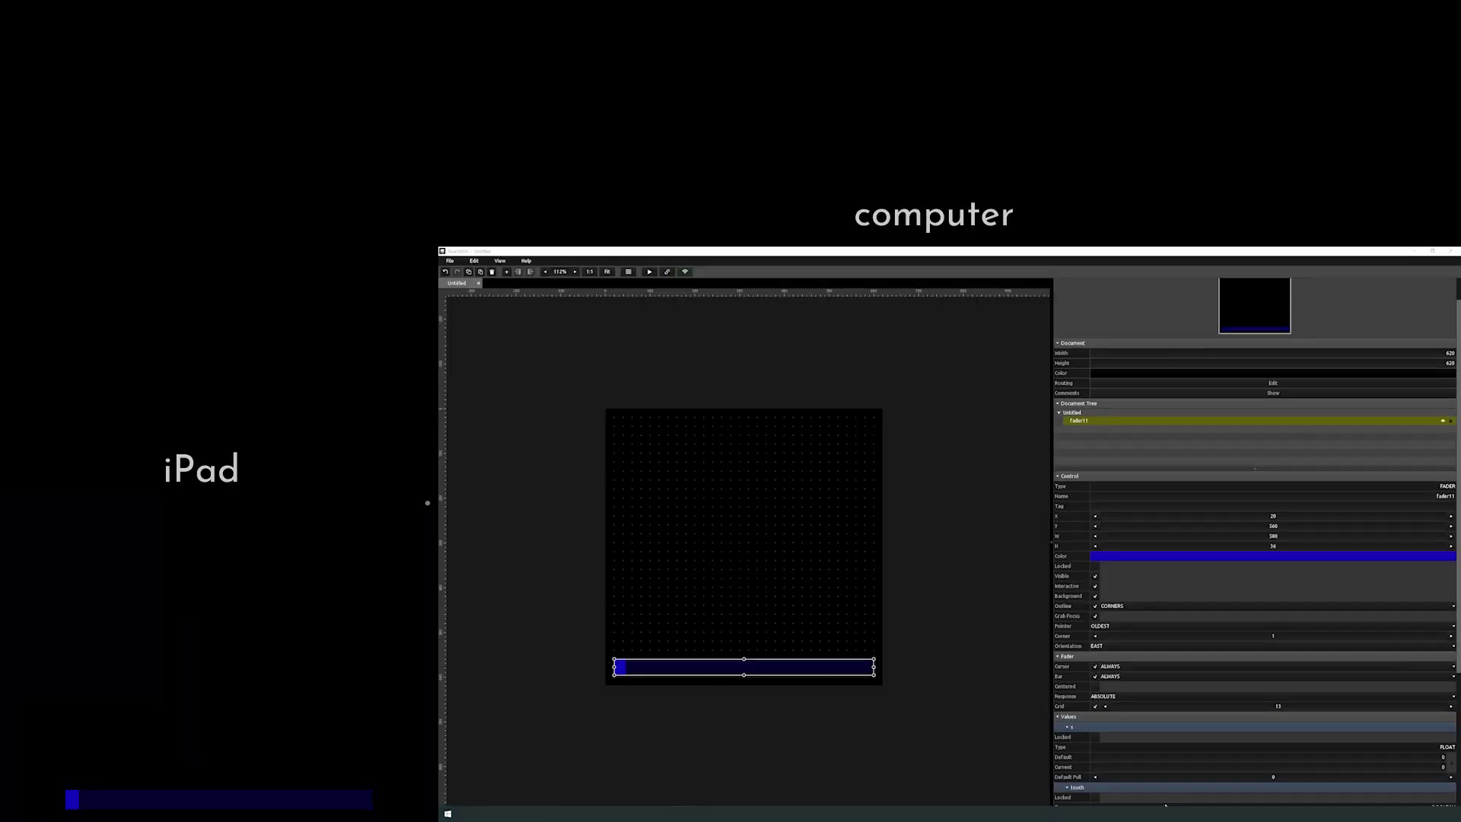
pyautogui.scroll(-5, 1192, 771)
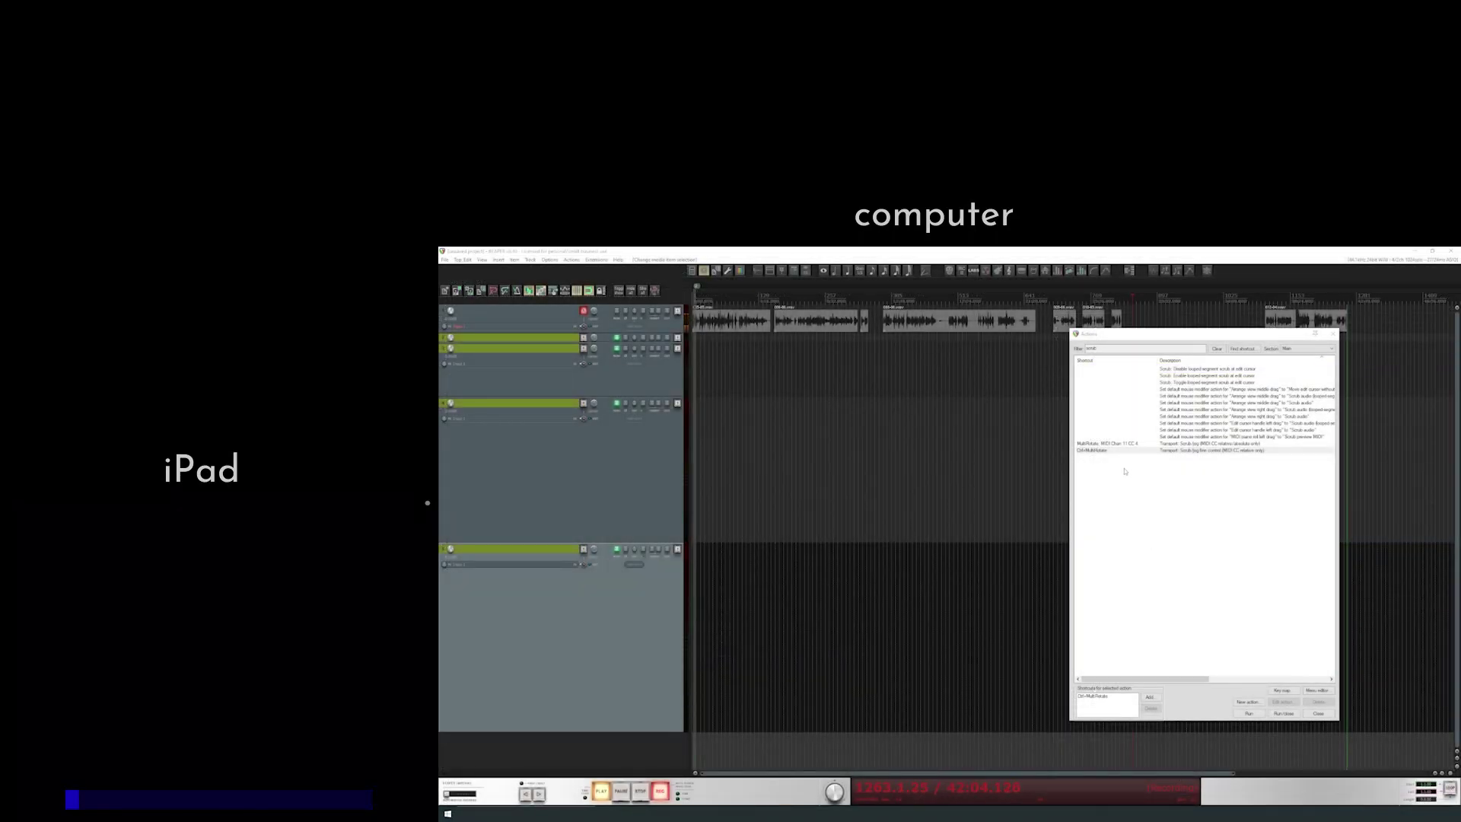
pyautogui.click(1128, 451)
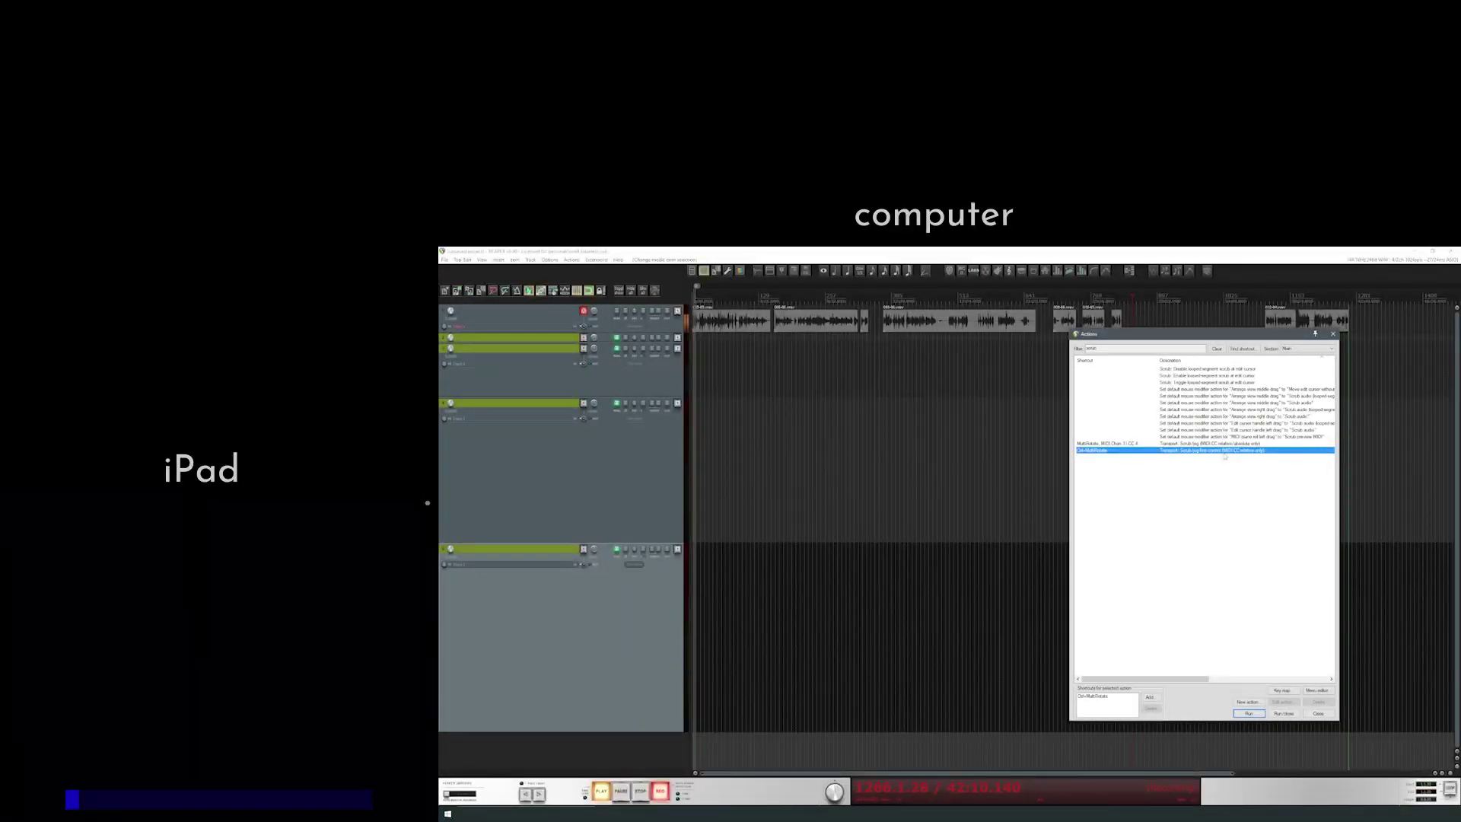
pyautogui.click(1151, 697)
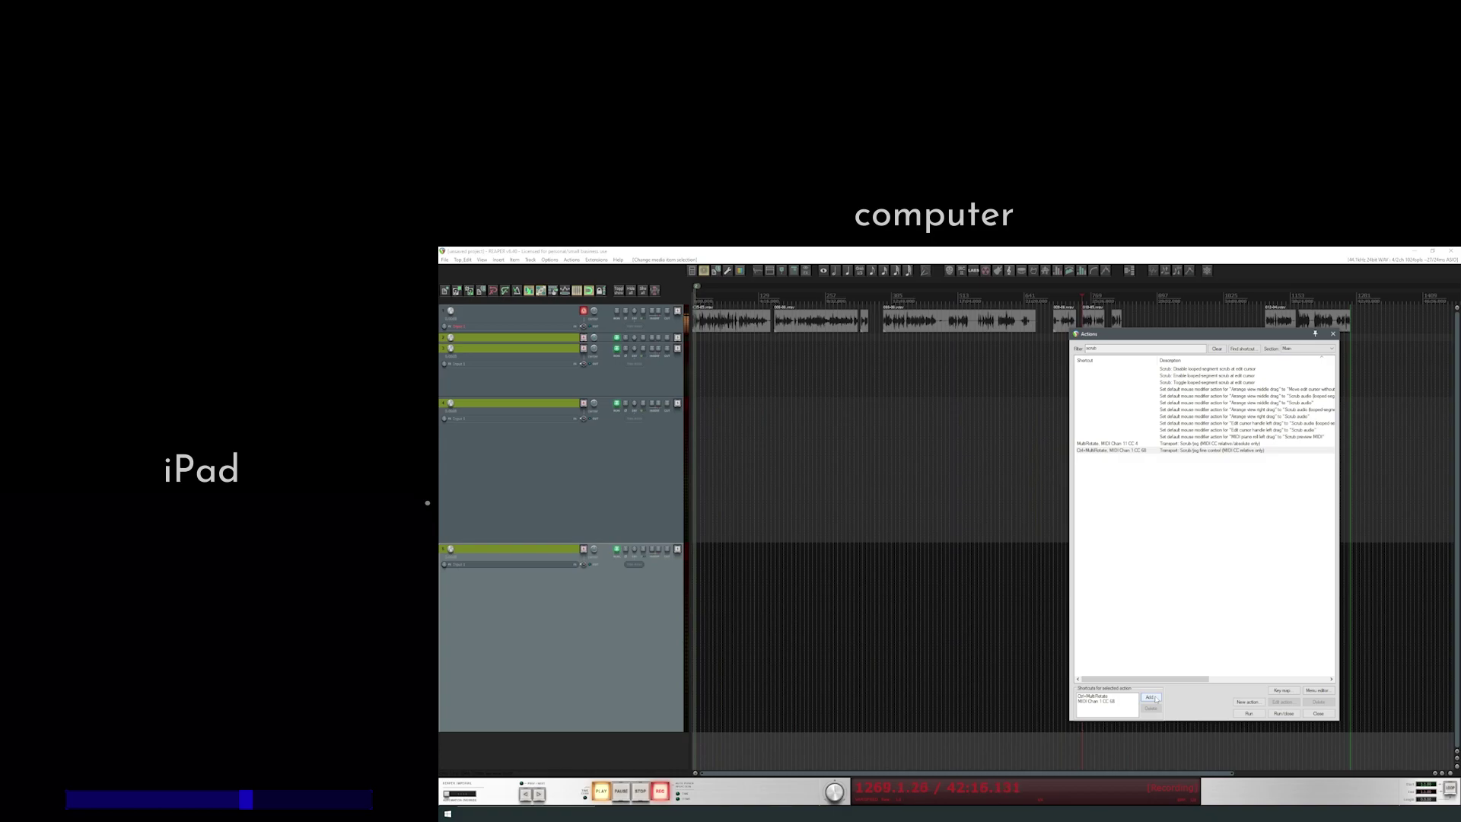
pyautogui.click(1098, 250)
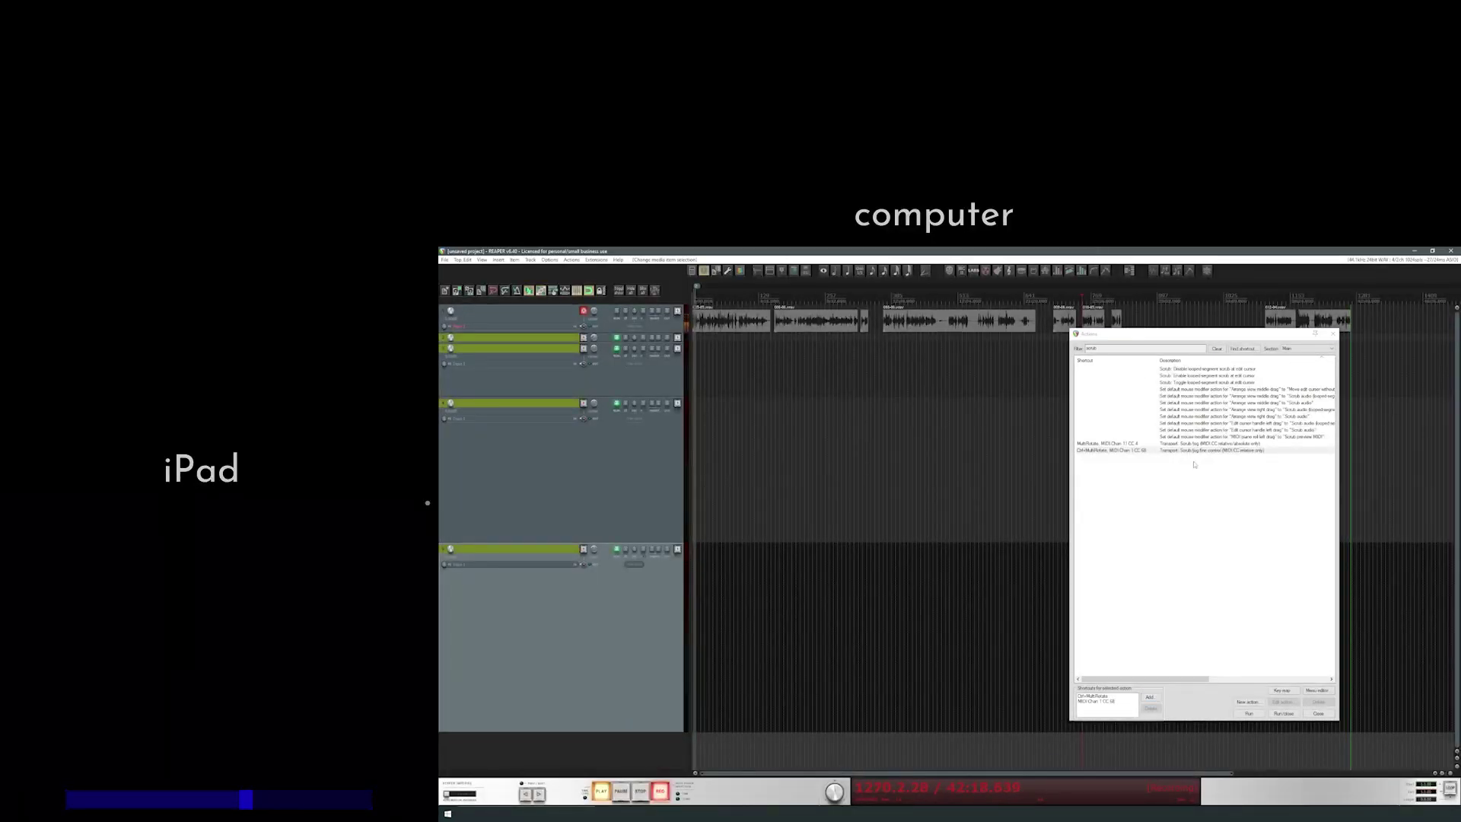
pyautogui.click(1333, 334)
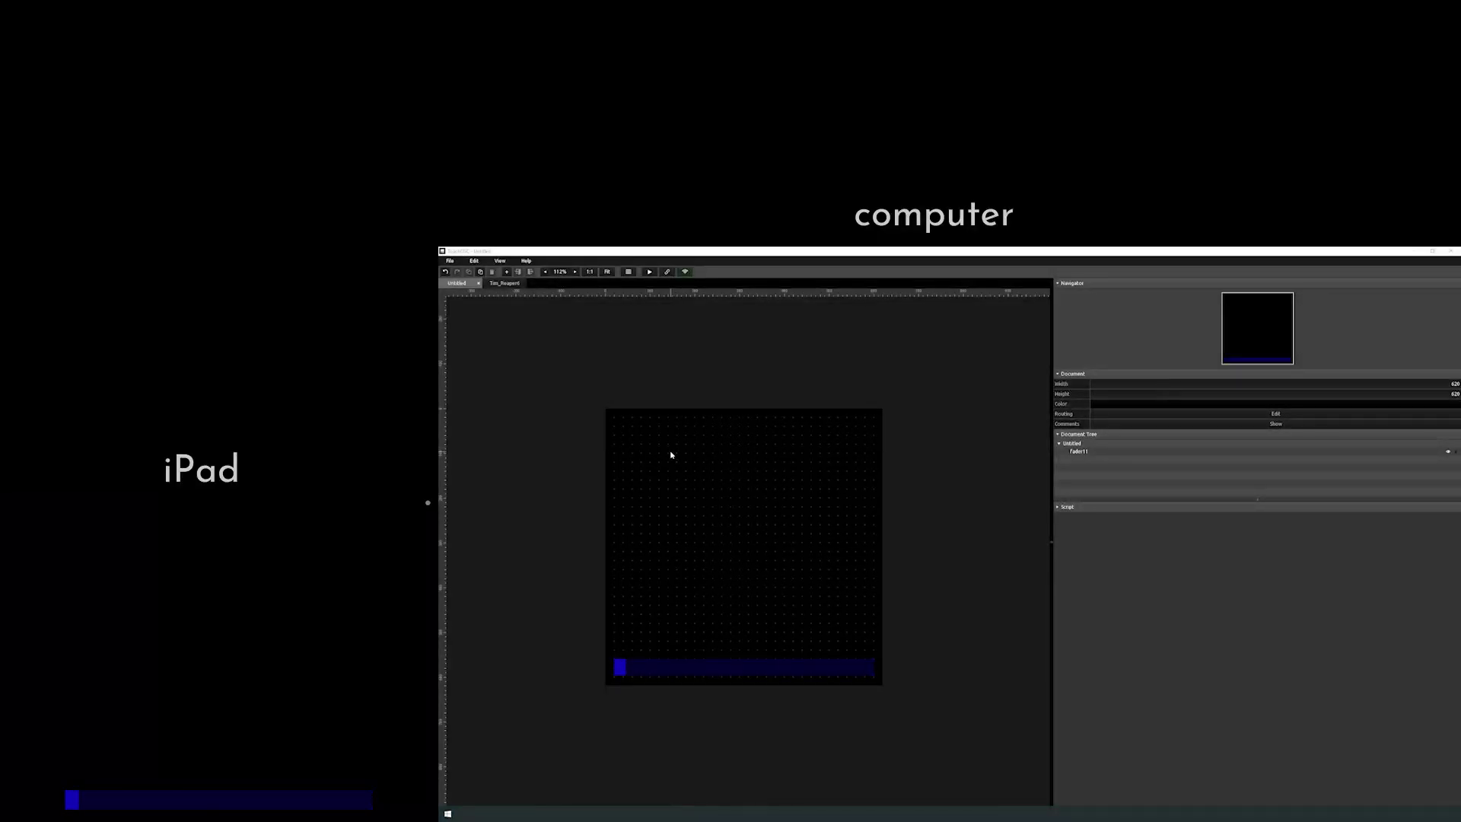
# - Create a red XY pad, enlarge it to 438 by 404, and nudge it right
pyautogui.rightClick(670, 455)
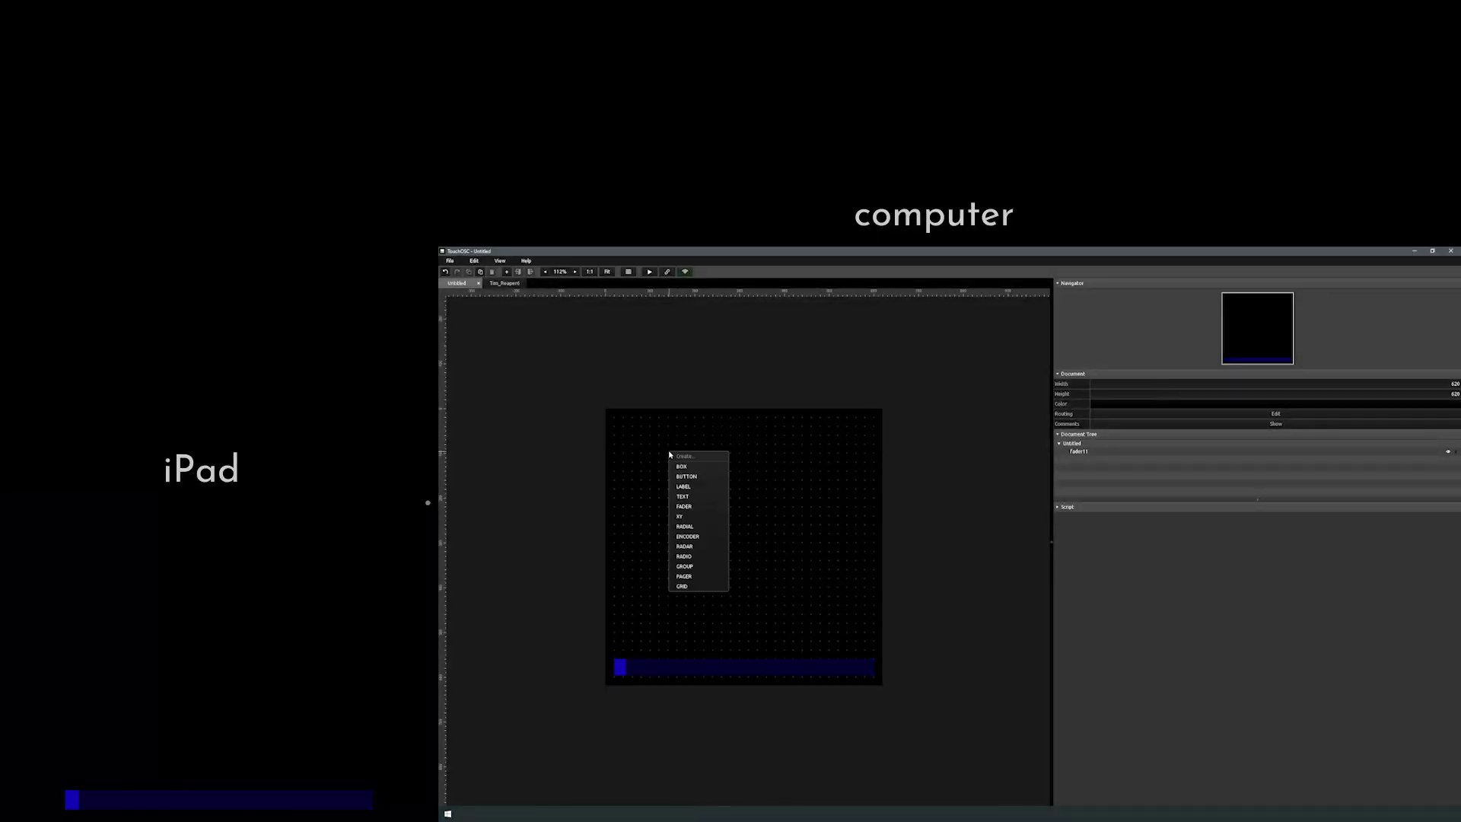
pyautogui.click(681, 516)
pyautogui.moveTo(776, 559); pyautogui.dragTo(811, 593)
pyautogui.click(1016, 568)
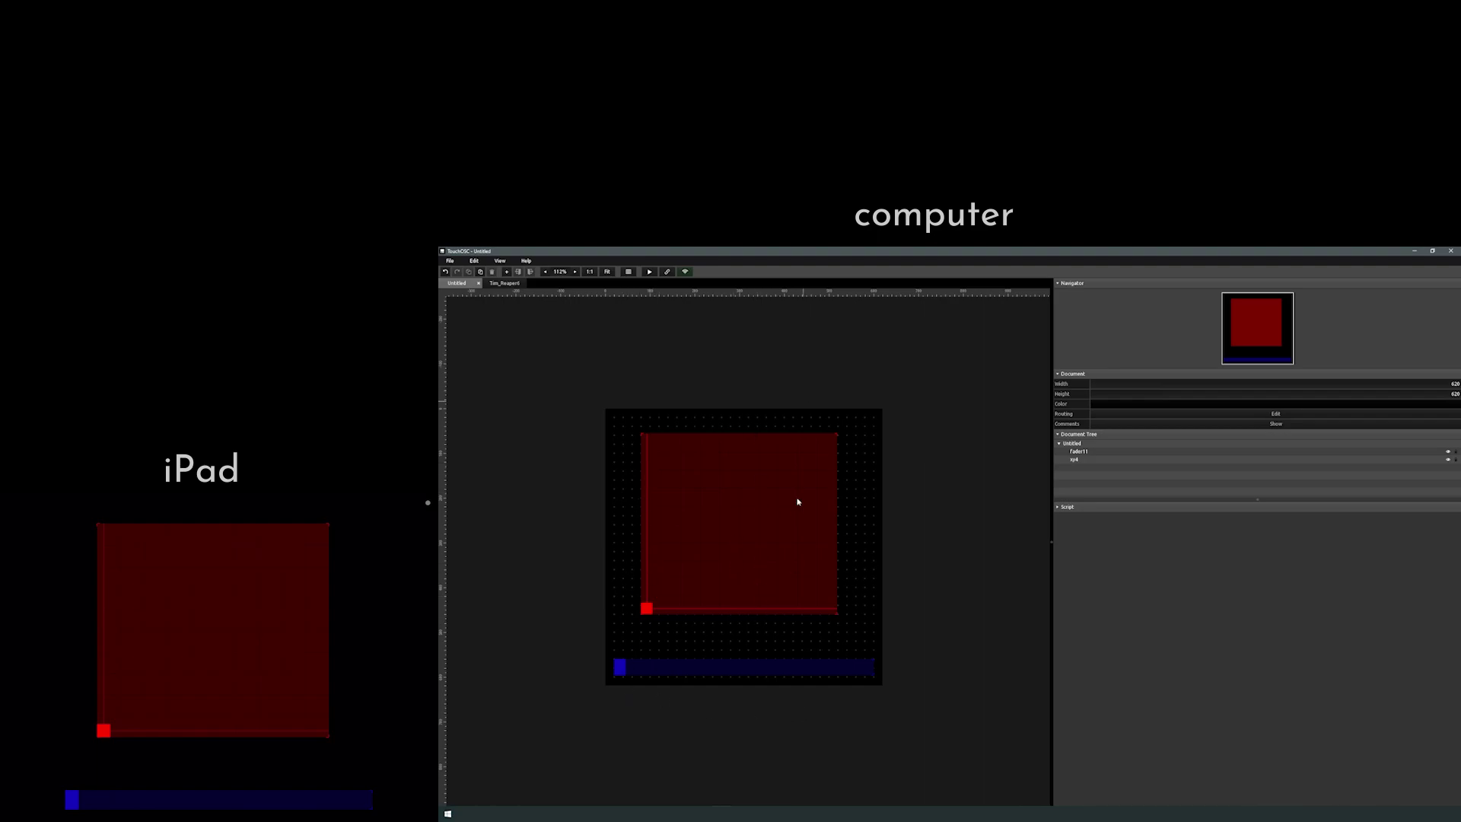
pyautogui.moveTo(754, 580); pyautogui.dragTo(763, 580)
# - Add a label beside the pad's left edge with default text 'Expression'
pyautogui.rightClick(617, 481)
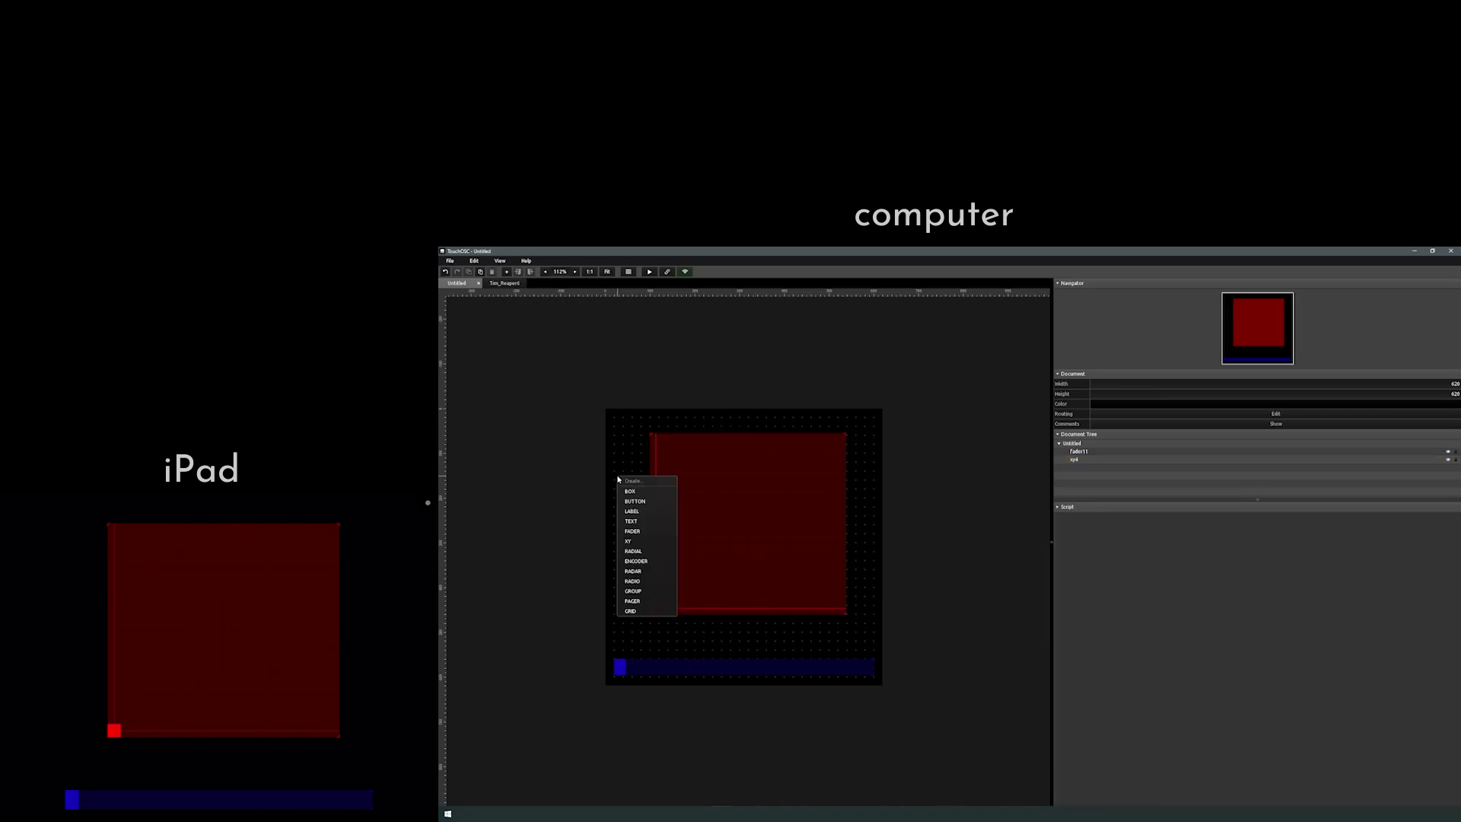
pyautogui.click(654, 516)
pyautogui.moveTo(628, 484); pyautogui.dragTo(625, 506)
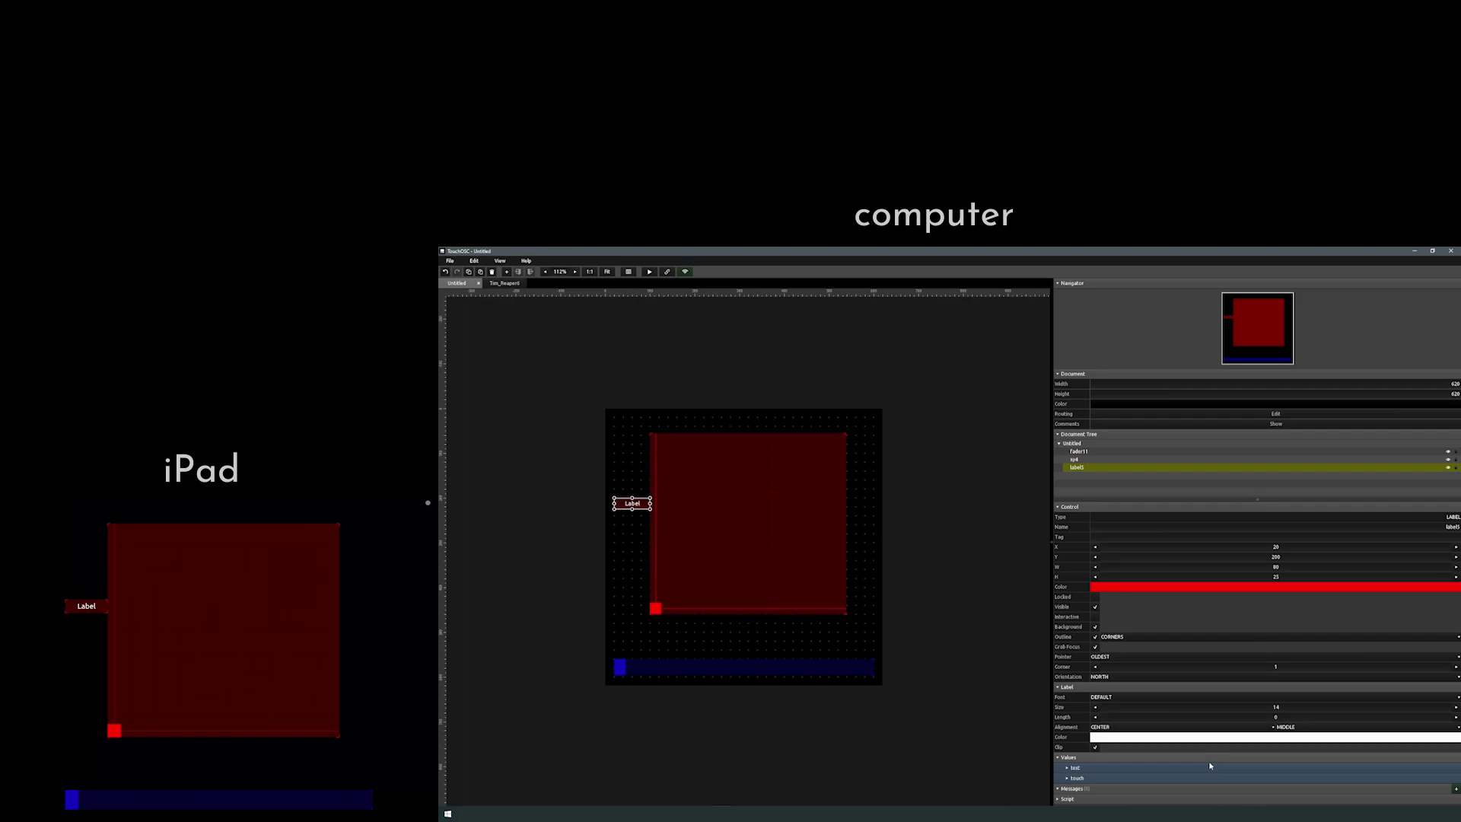
pyautogui.click(1075, 768)
pyautogui.scroll(-2, 1185, 768)
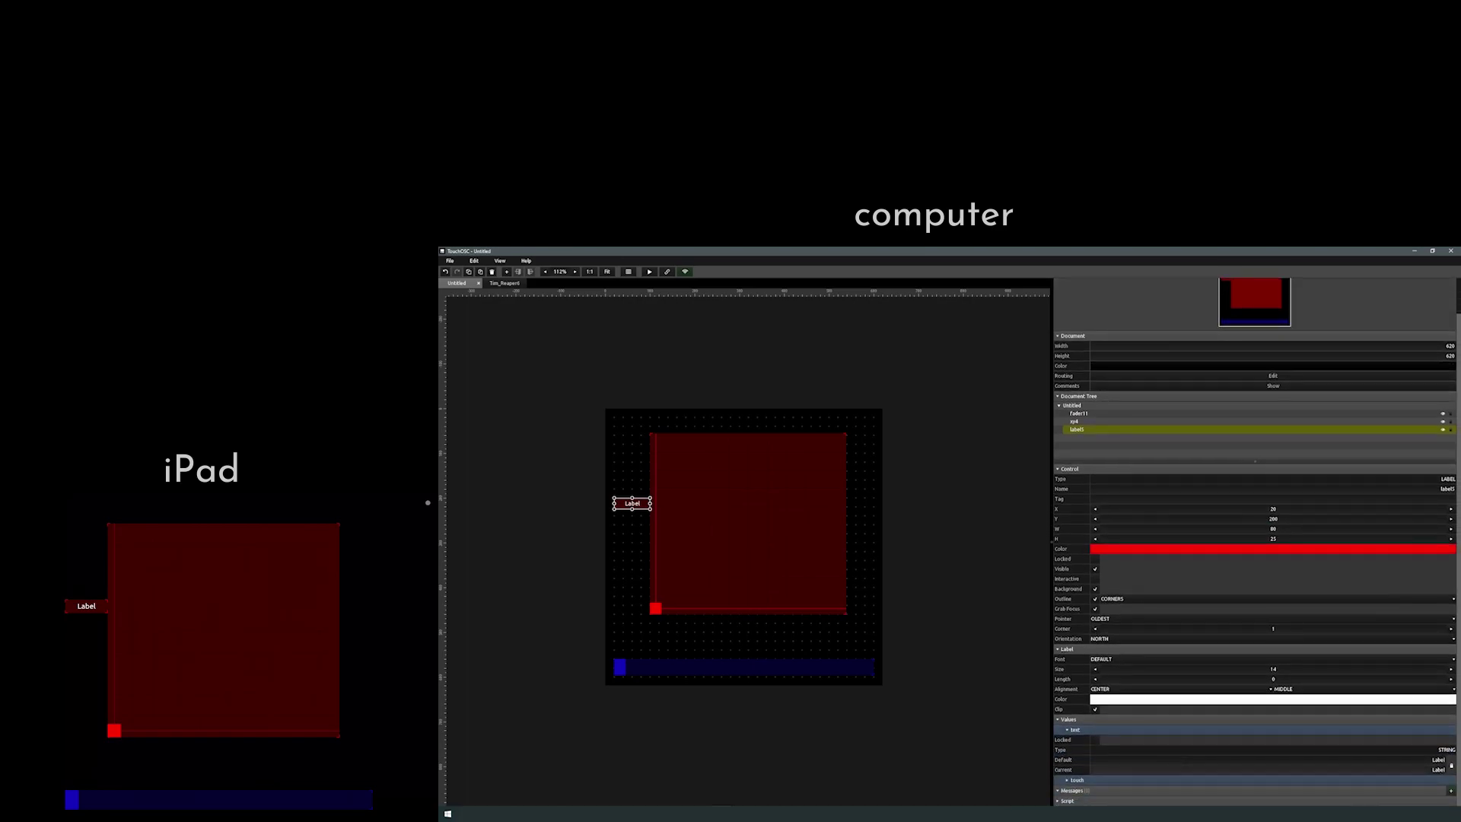
pyautogui.click(1446, 760)
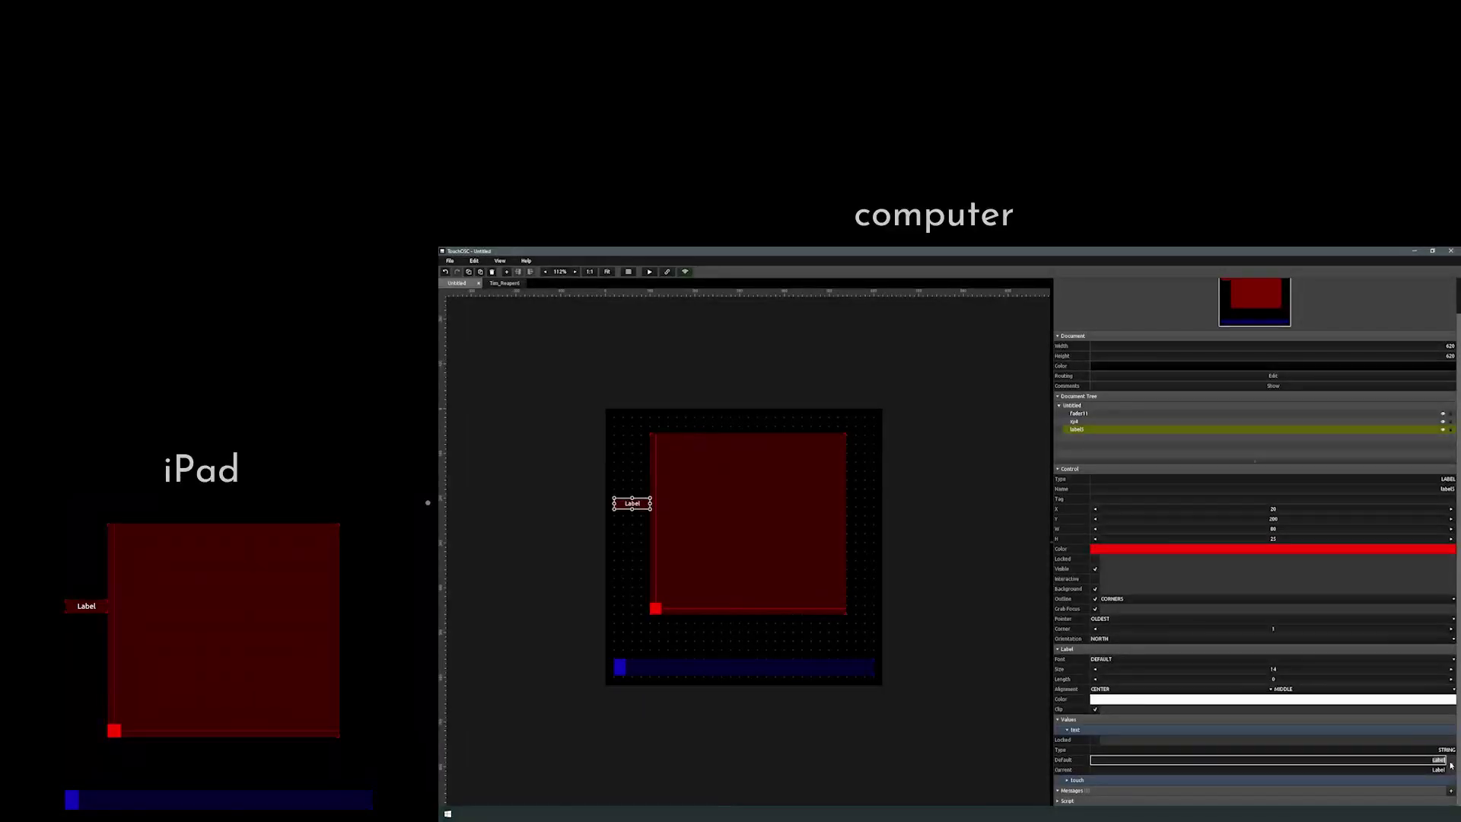
pyautogui.write('Expression')
pyautogui.press('Return')
# - Add a green label below the XY pad with default text 'Vibrato'
pyautogui.rightClick(725, 629)
pyautogui.click(757, 662)
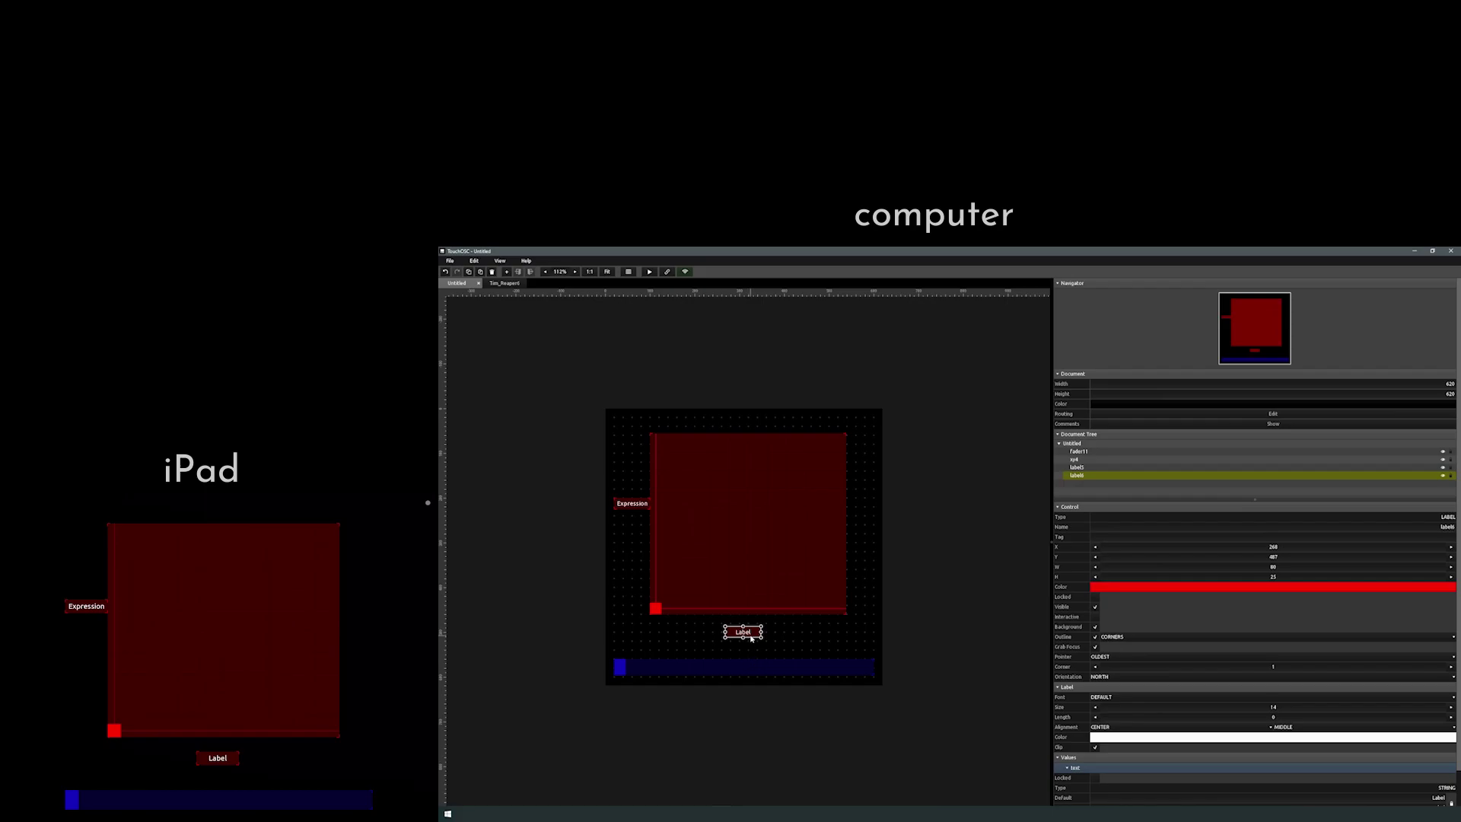
pyautogui.moveTo(752, 638); pyautogui.dragTo(754, 633)
pyautogui.click(1126, 587)
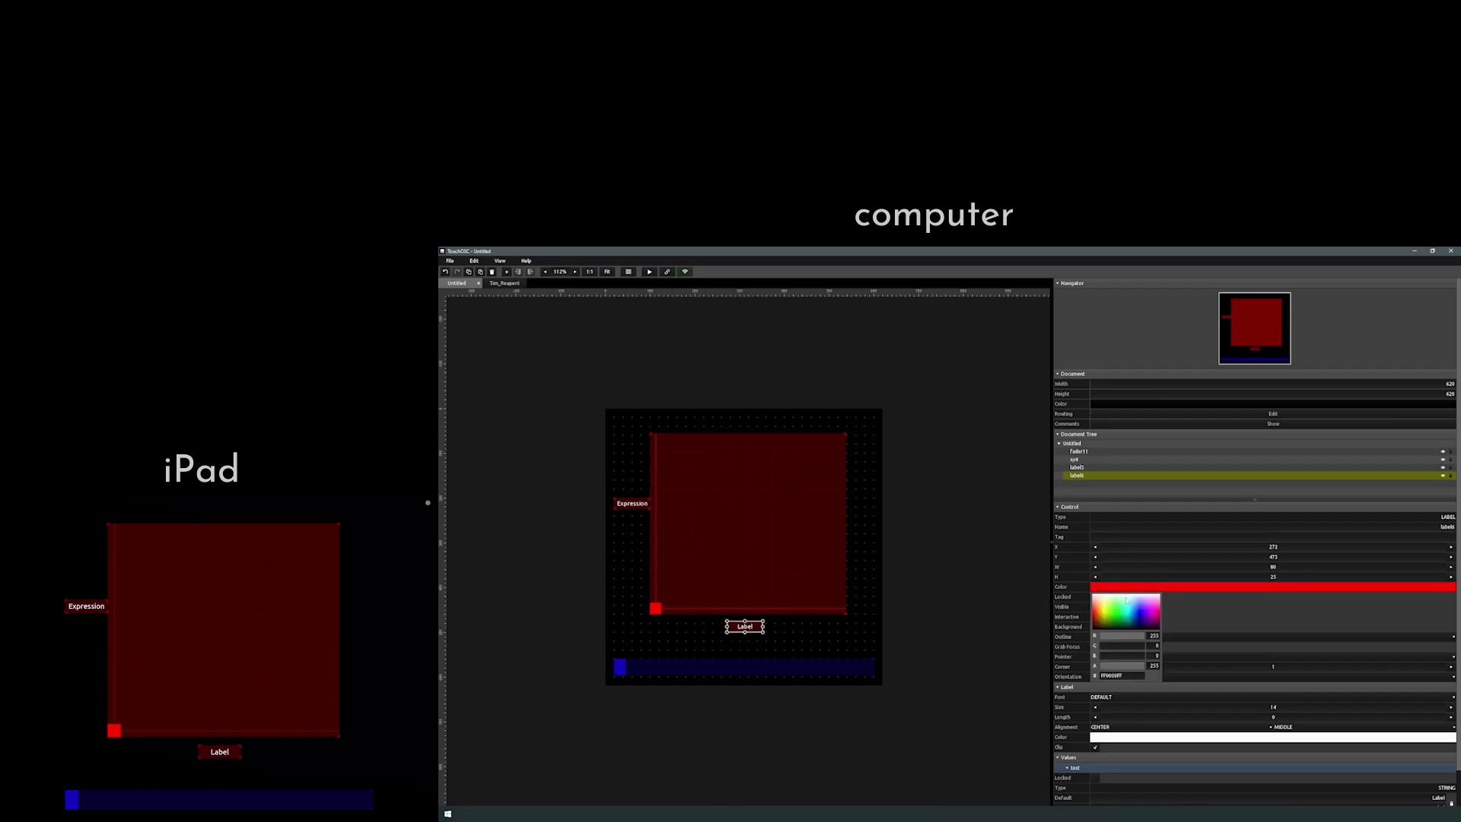
pyautogui.click(1113, 607)
pyautogui.click(761, 624)
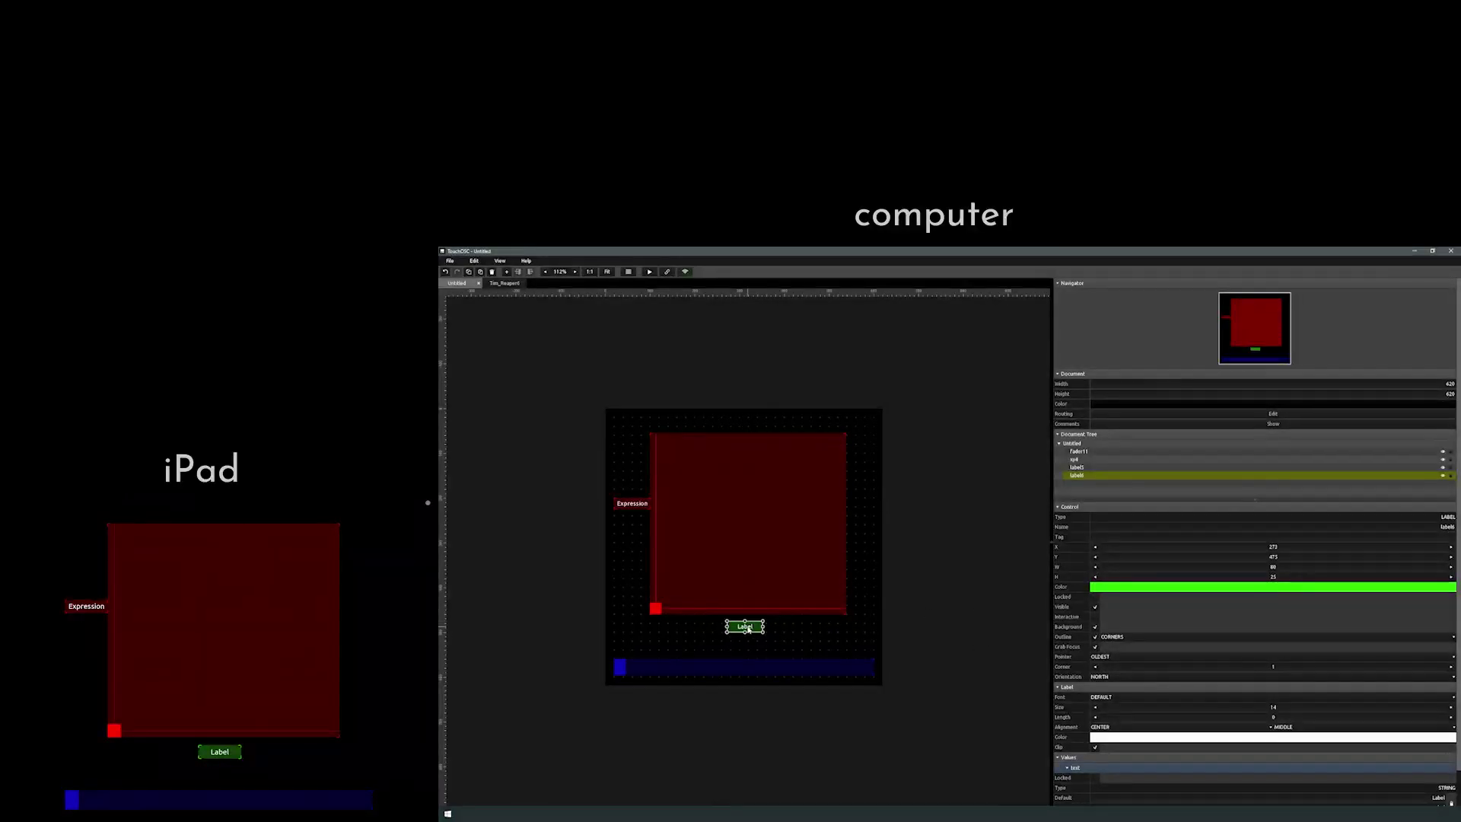
pyautogui.scroll(-1, 1163, 752)
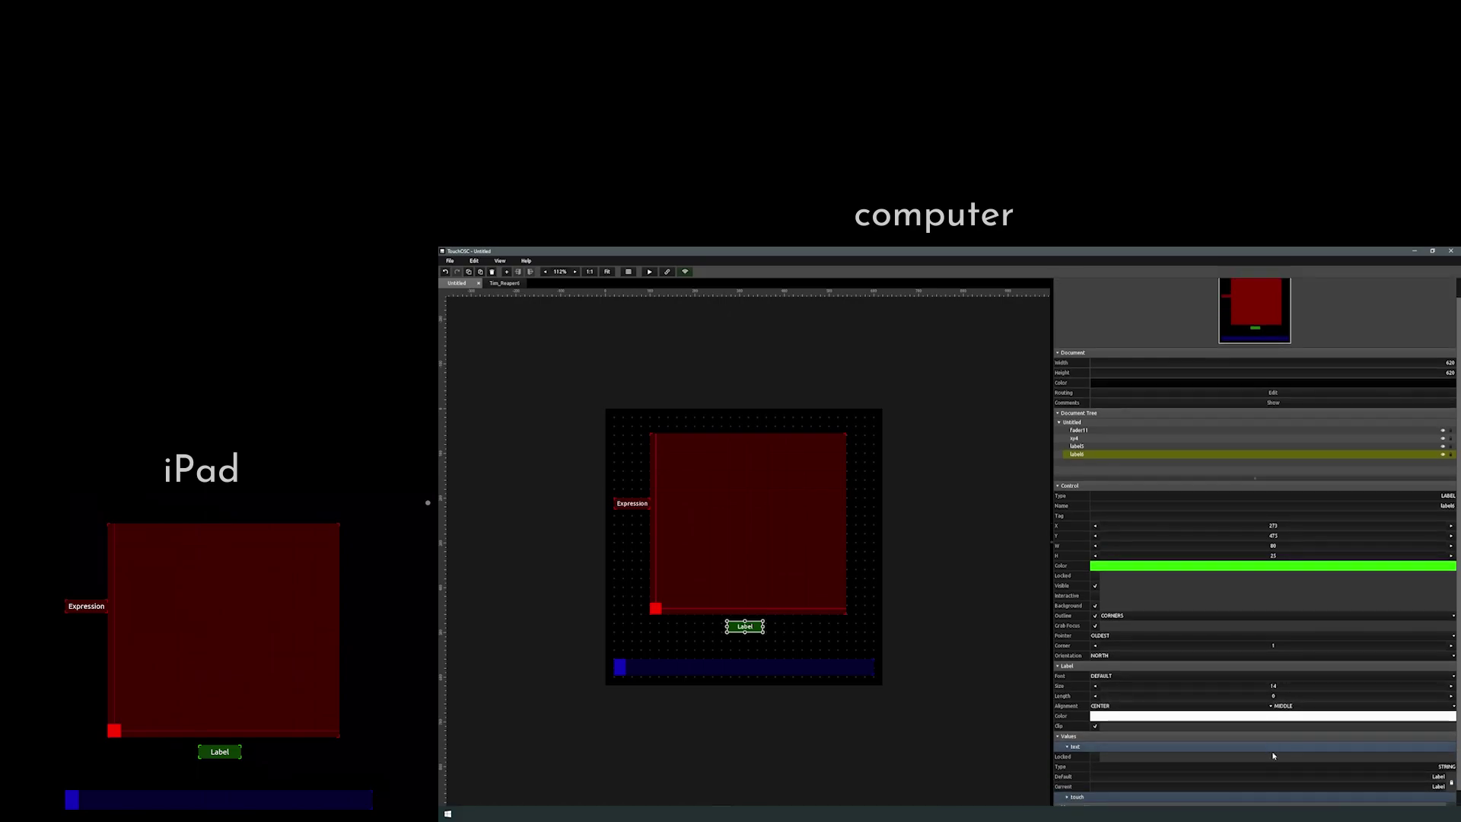
pyautogui.doubleClick(1274, 776)
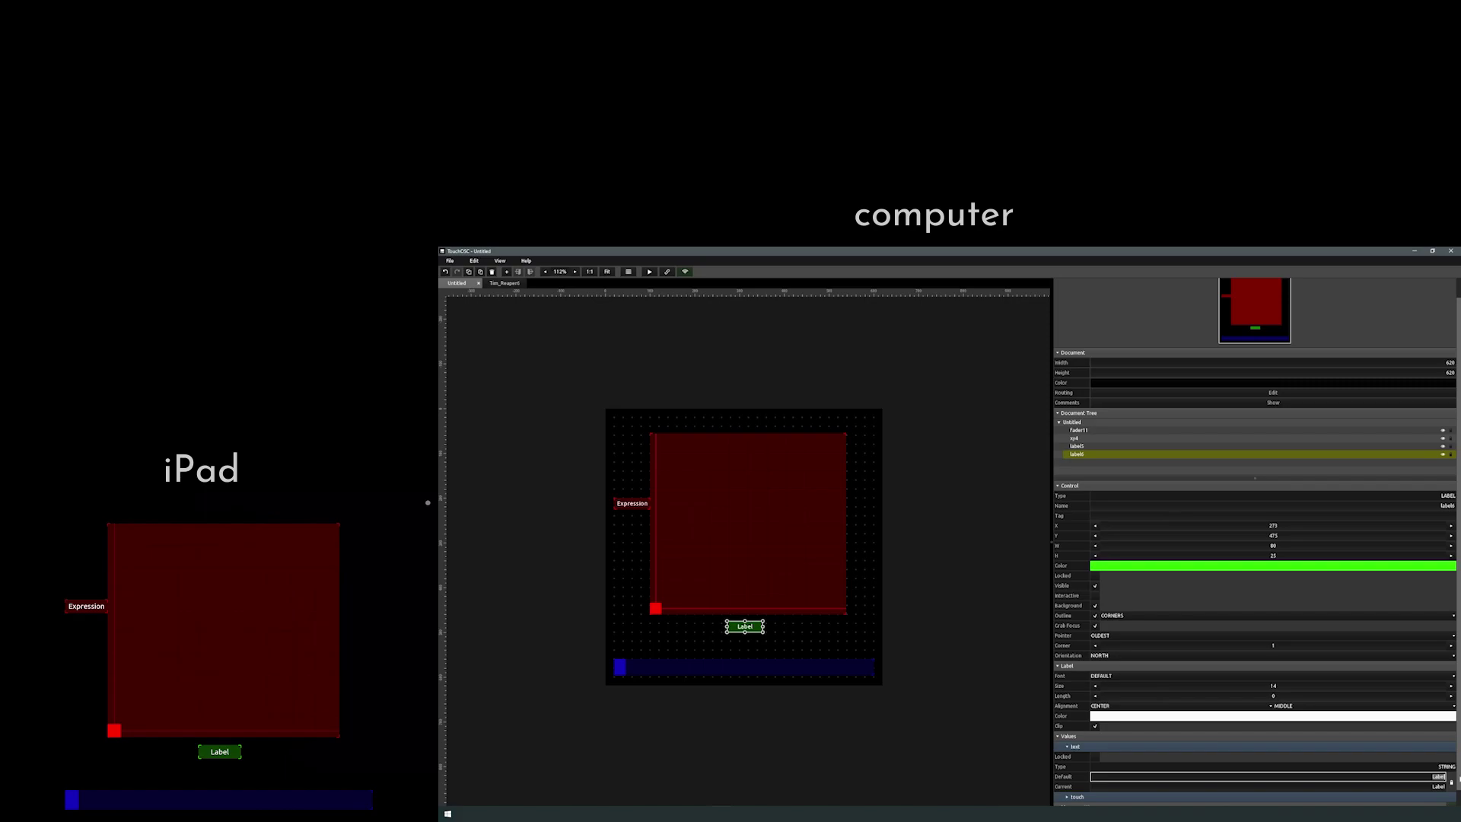
pyautogui.write('Vebrato')
pyautogui.press('Return')
pyautogui.click(1001, 521)
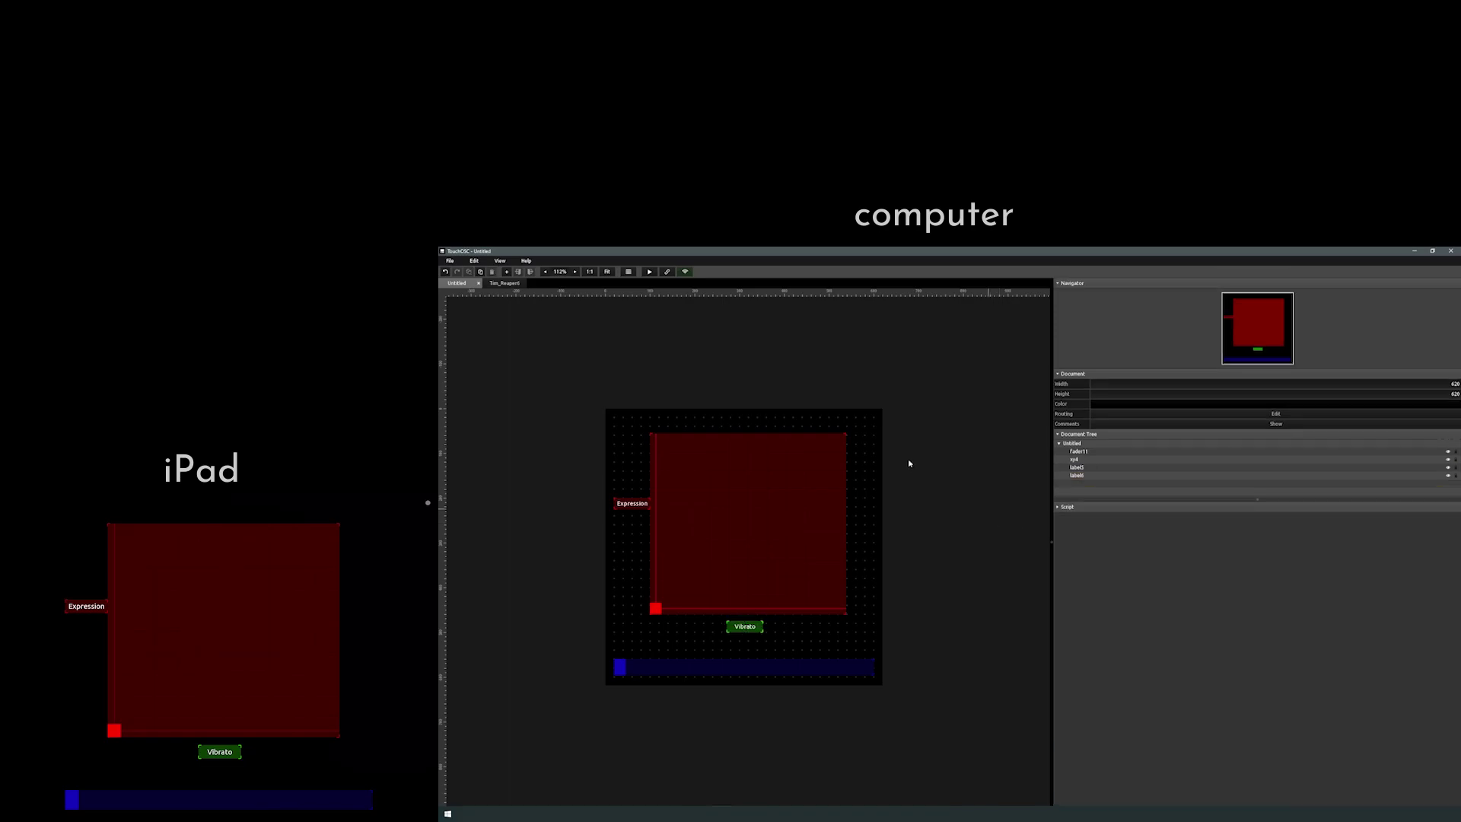
# - Set the XY pad's first MIDI message to a constant controller 68
pyautogui.click(735, 524)
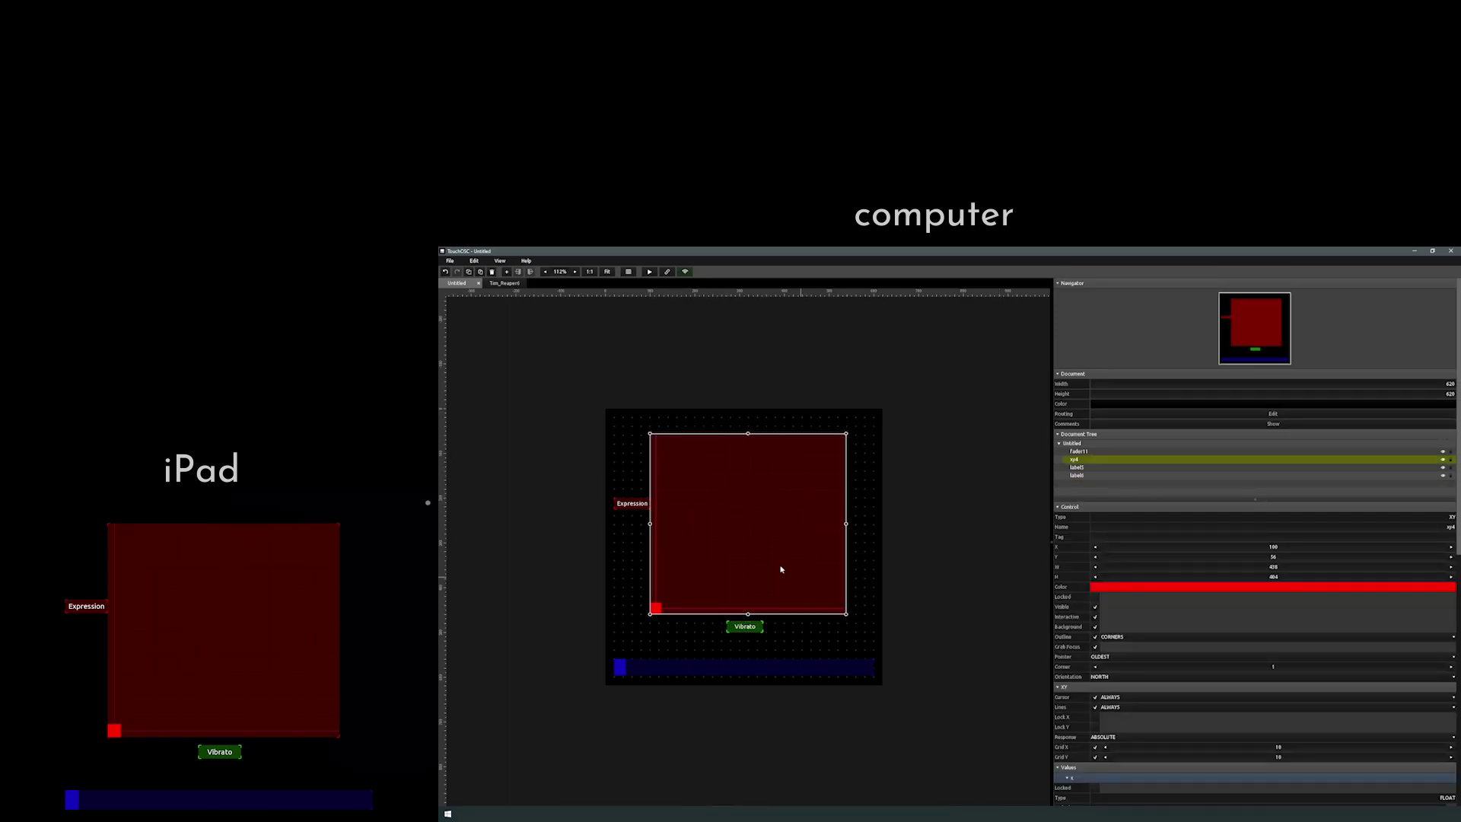
pyautogui.scroll(-4, 1276, 719)
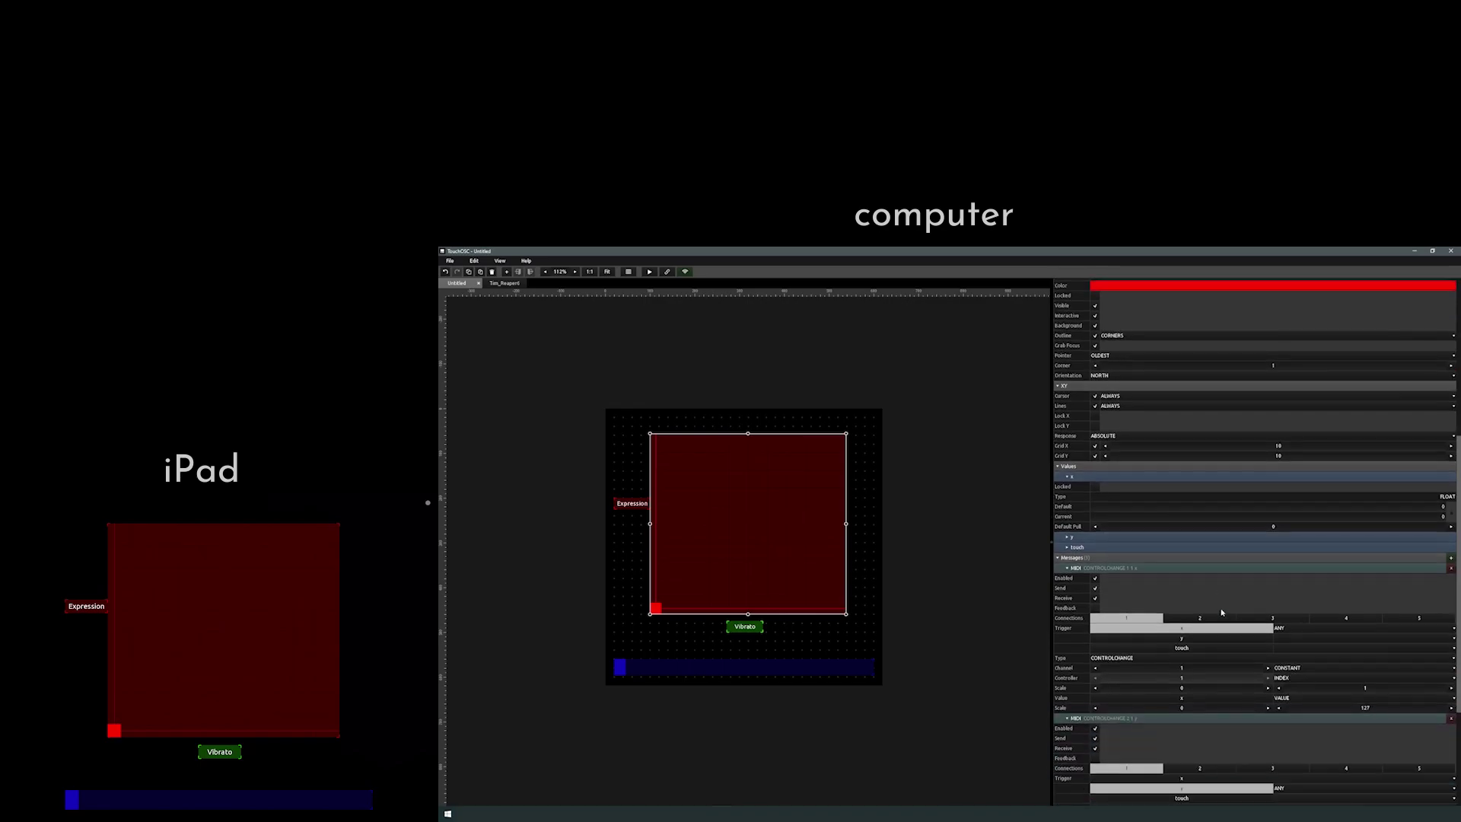
pyautogui.scroll(-1, 1066, 536)
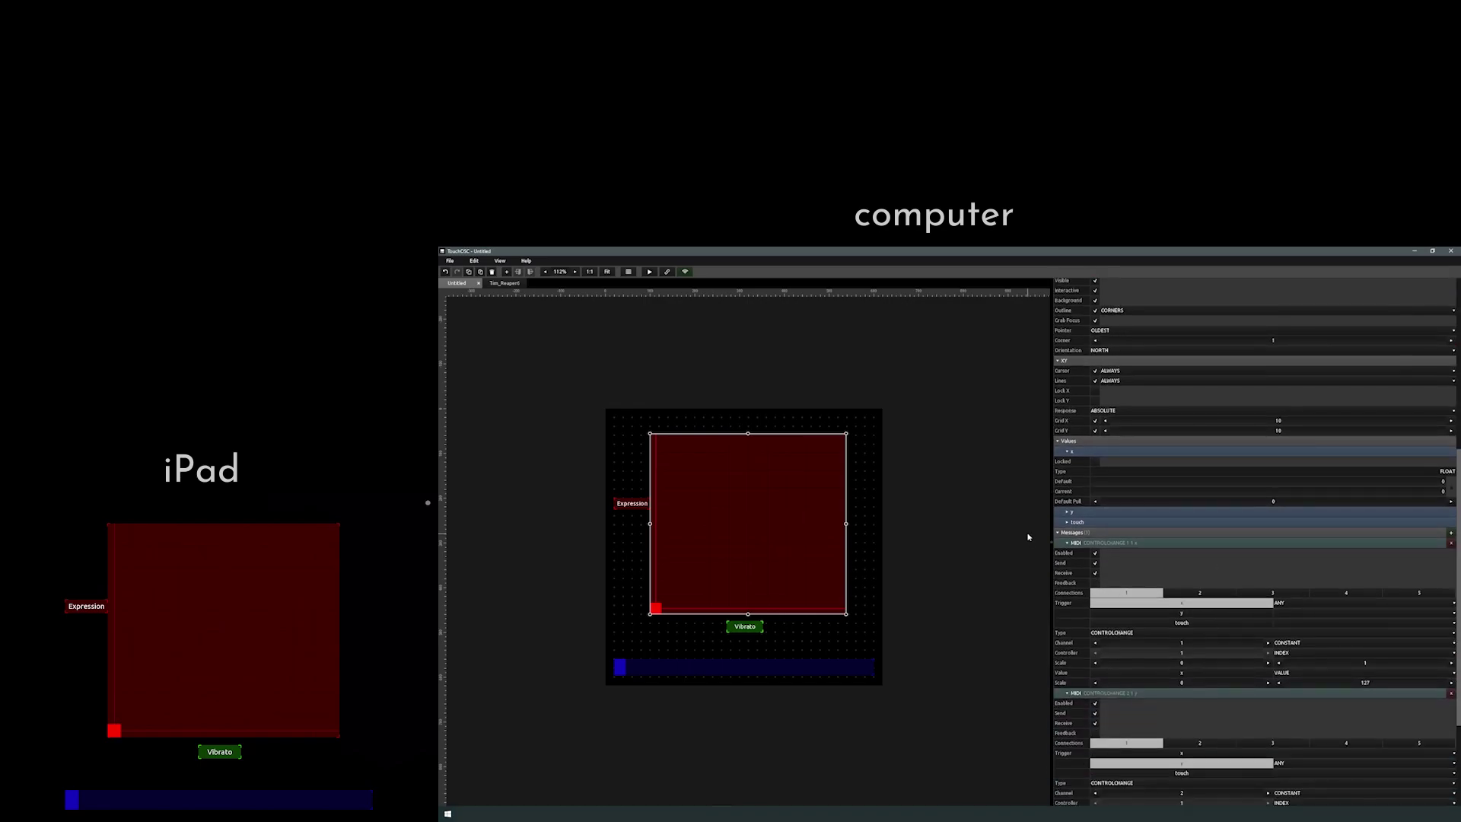
pyautogui.scroll(-1, 1249, 701)
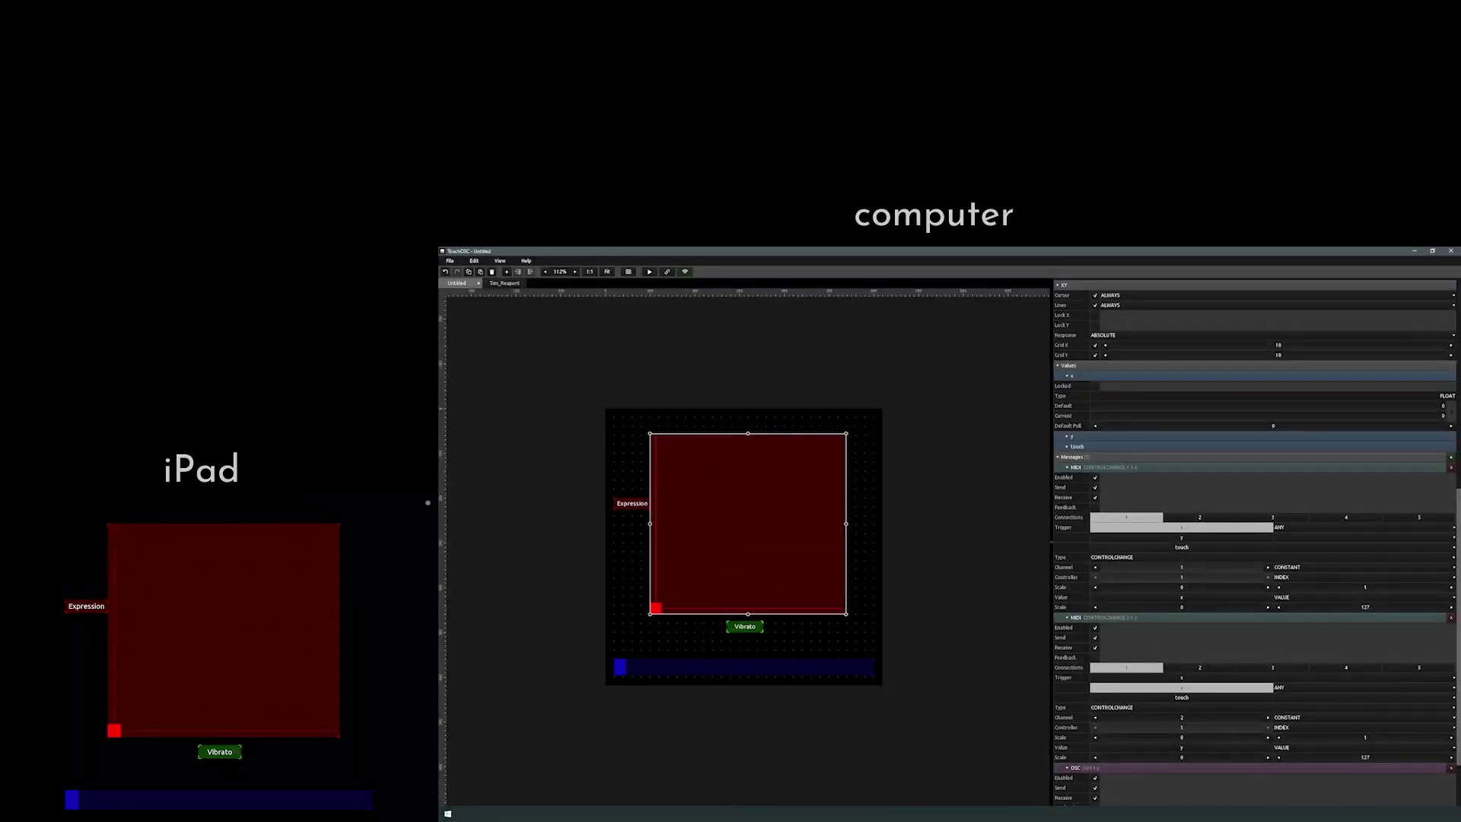
pyautogui.click(1286, 577)
pyautogui.click(1303, 594)
pyautogui.doubleClick(1182, 577)
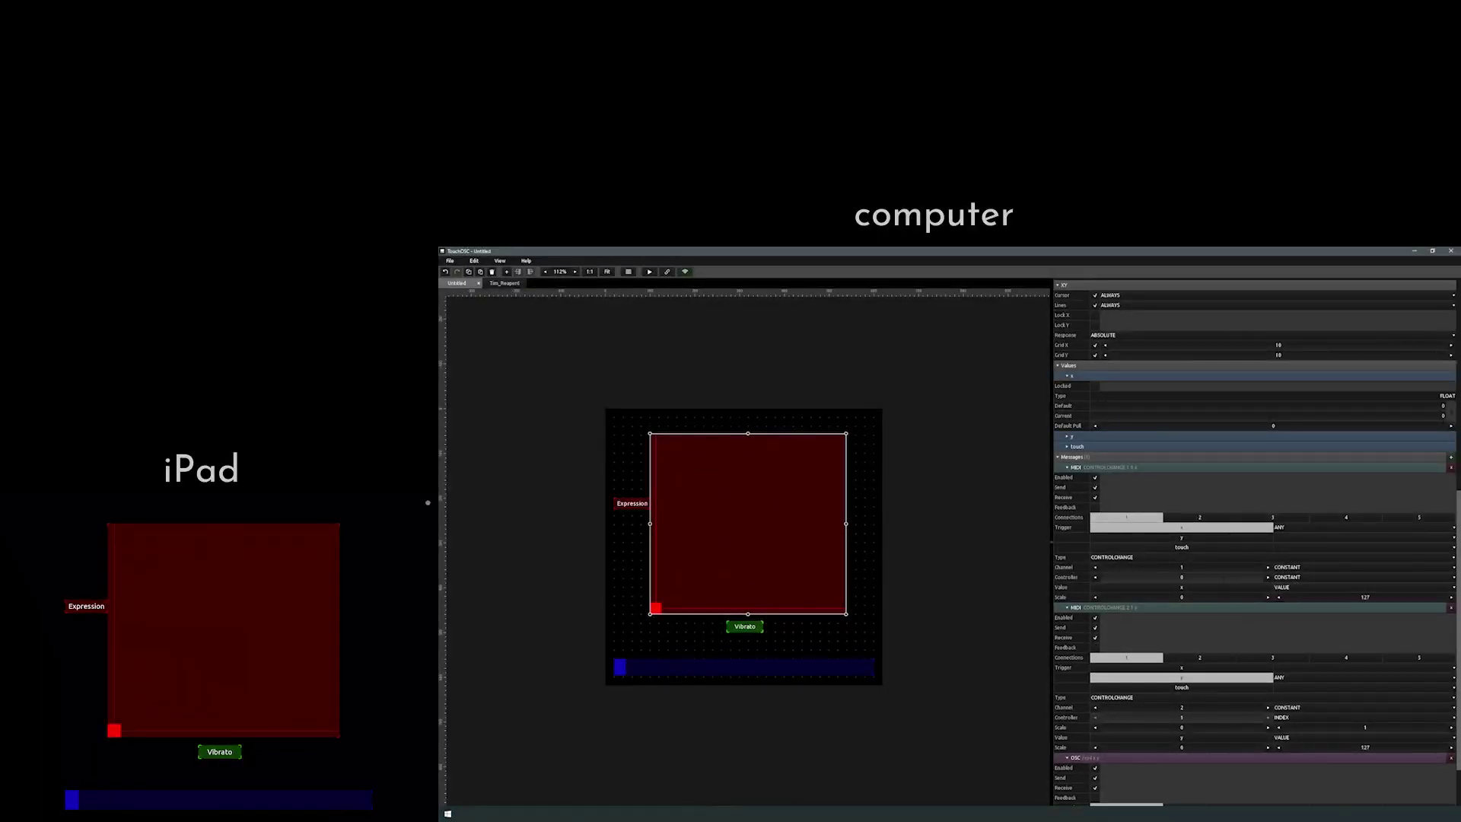
pyautogui.write('68')
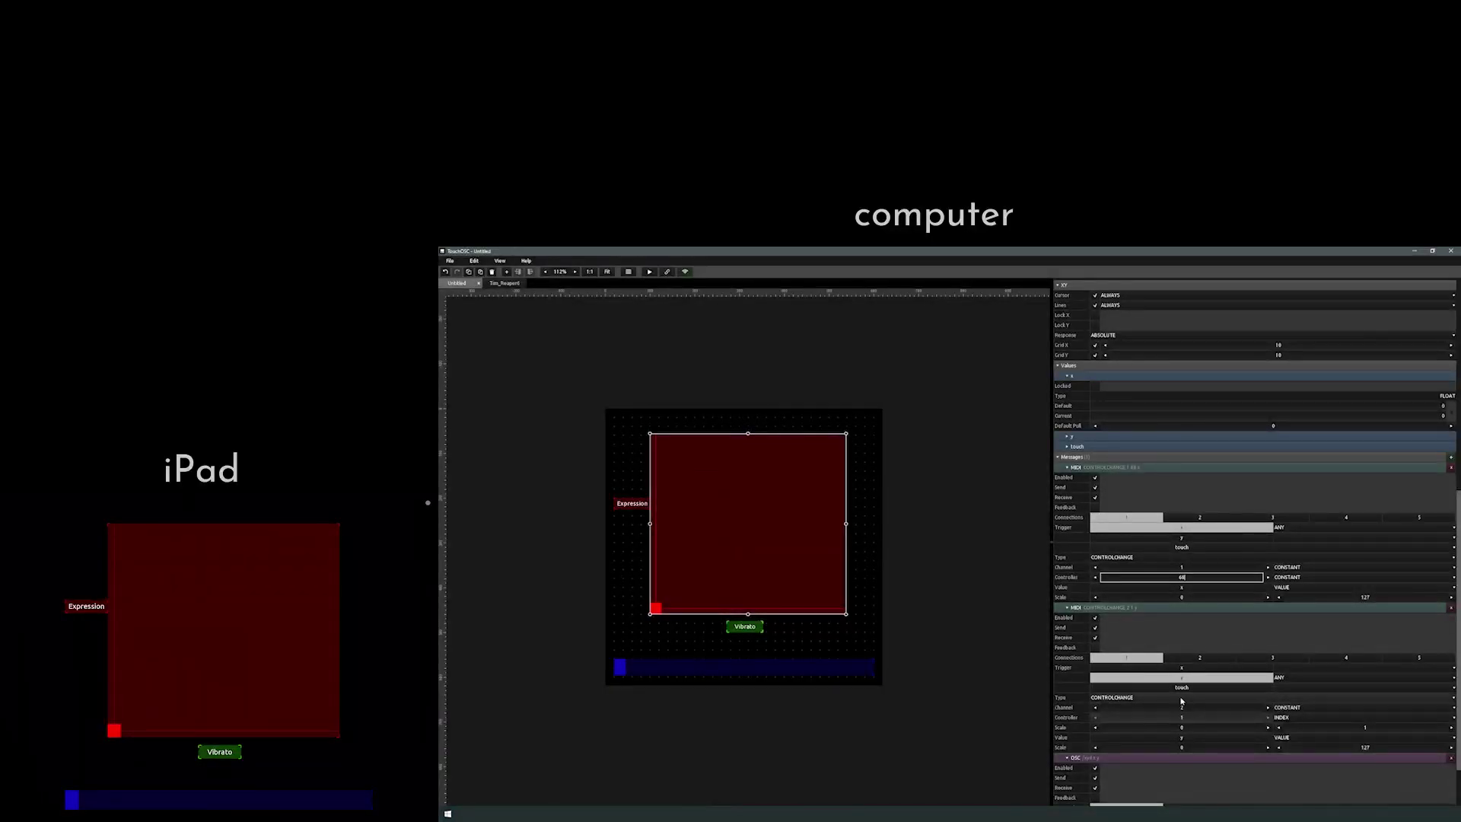
# - Set the second MIDI message to a constant controller 69 on channel 1
pyautogui.click(1321, 719)
pyautogui.click(1317, 732)
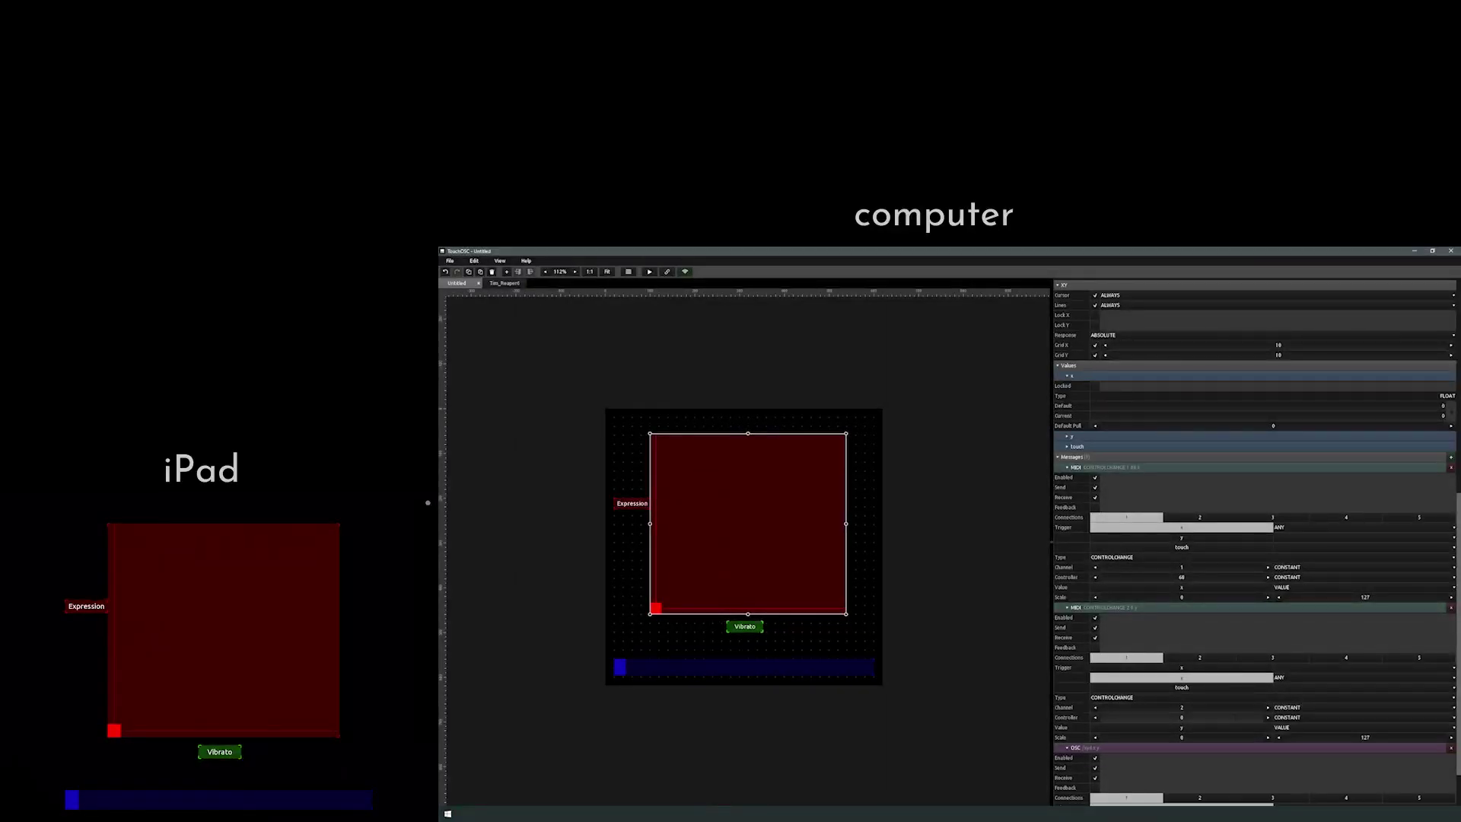
pyautogui.click(1182, 708)
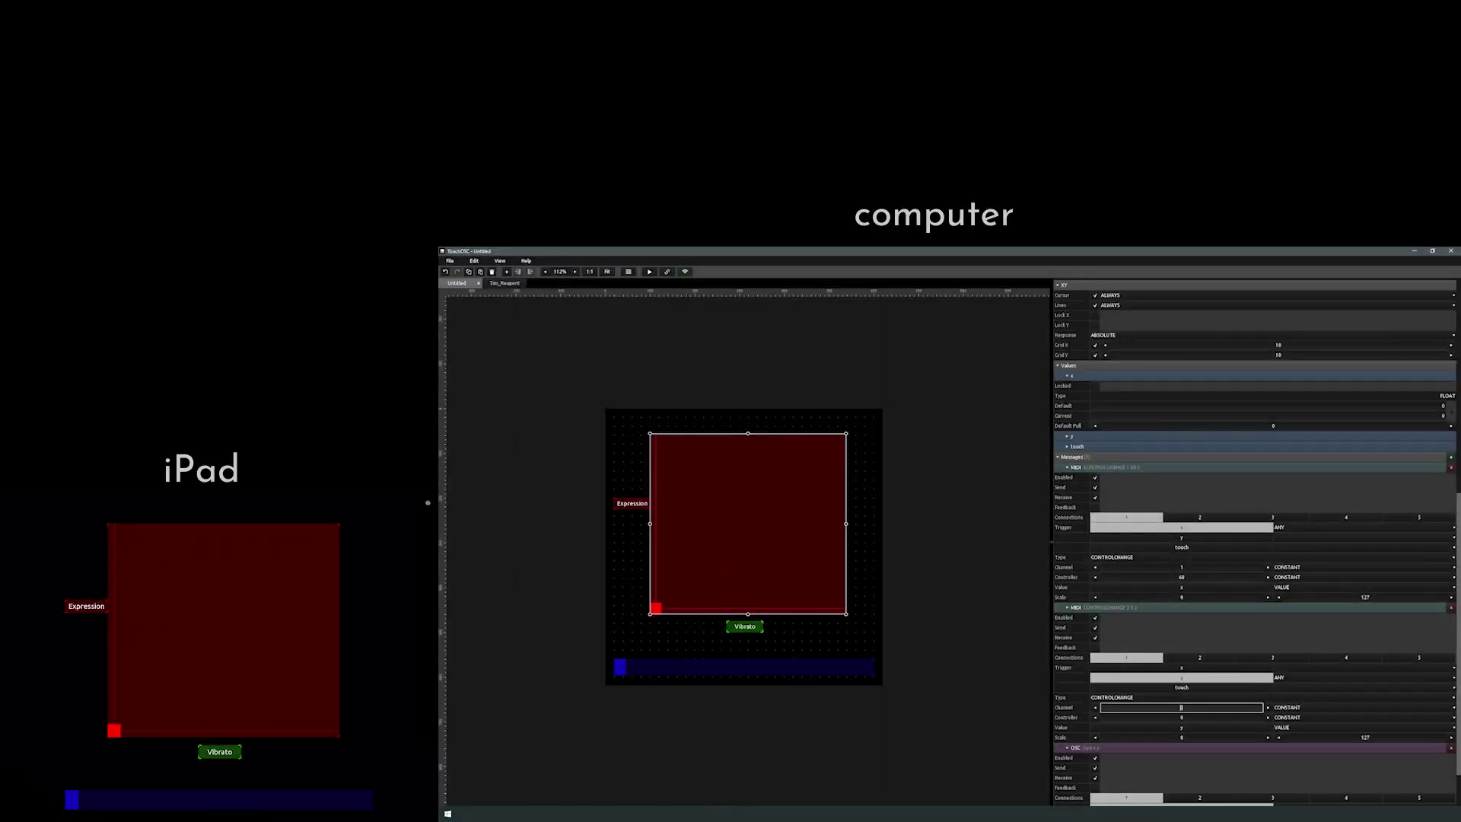
pyautogui.write('1')
pyautogui.press('Tab')
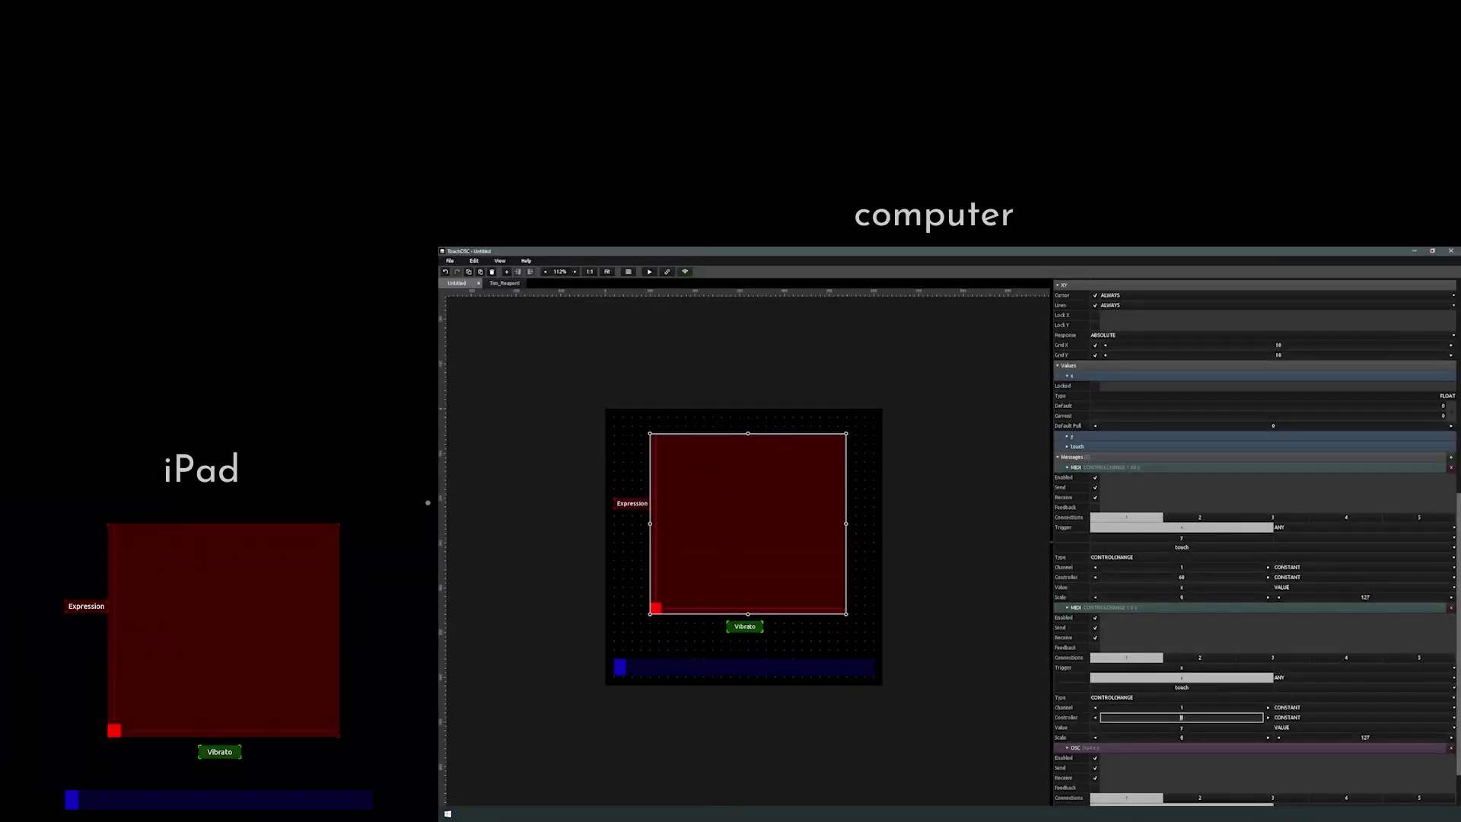
pyautogui.write('69')
pyautogui.press('Return')
pyautogui.scroll(-1, 1122, 652)
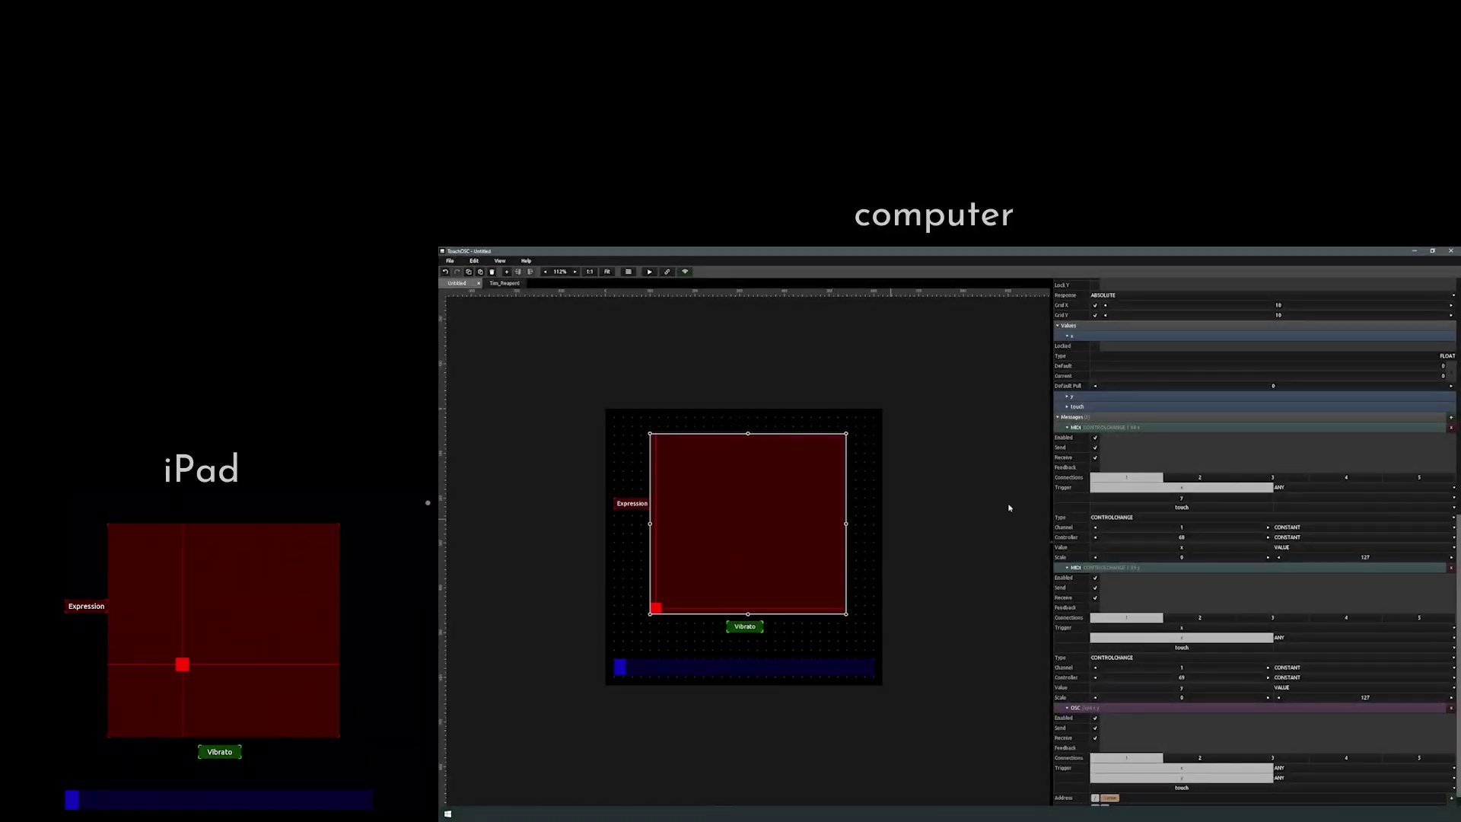
# - Change the XY pad colour from red to pink
pyautogui.scroll(5, 1136, 452)
pyautogui.click(1142, 440)
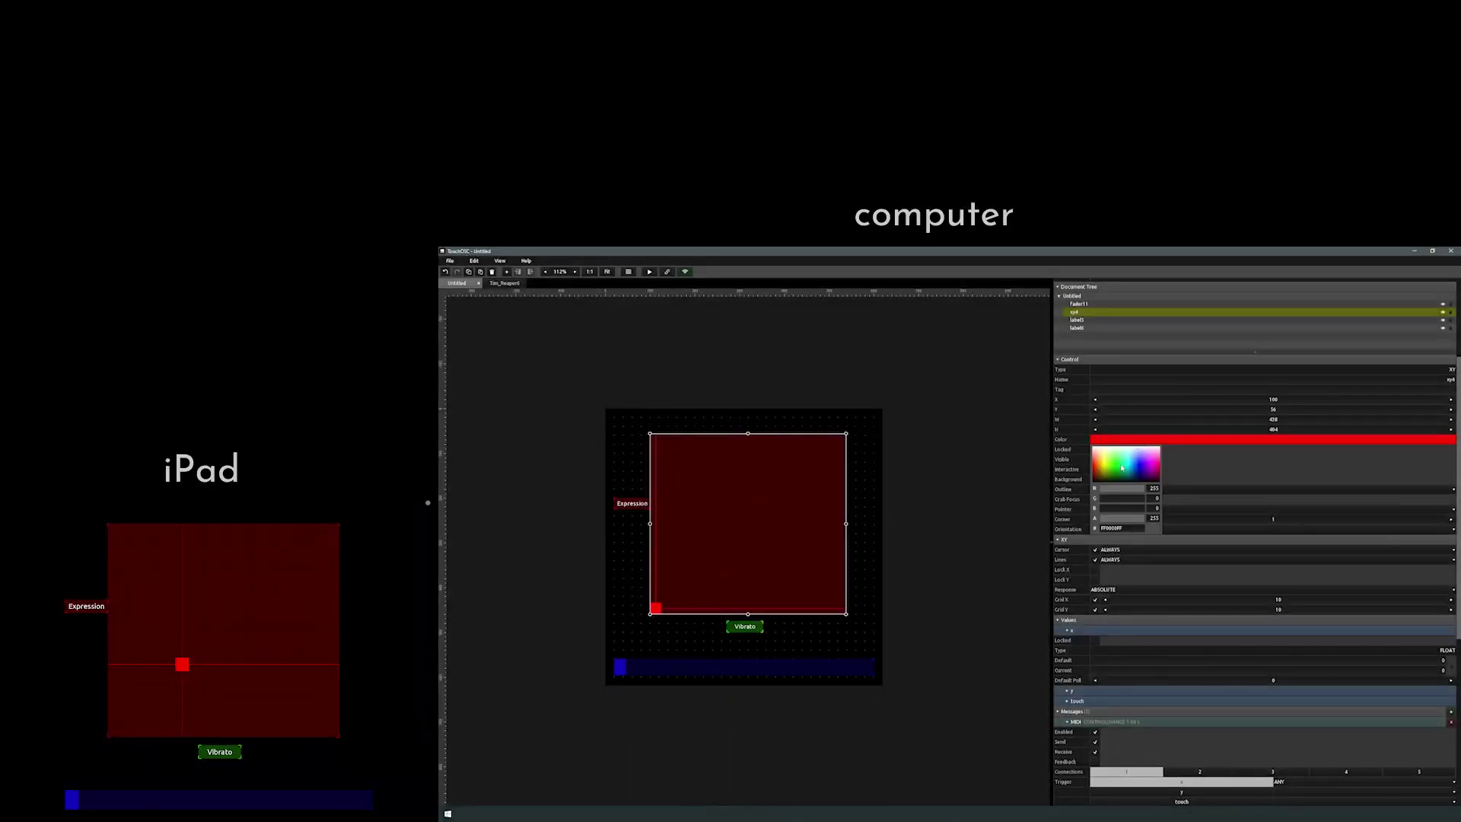
pyautogui.moveTo(1142, 459); pyautogui.dragTo(1161, 462)
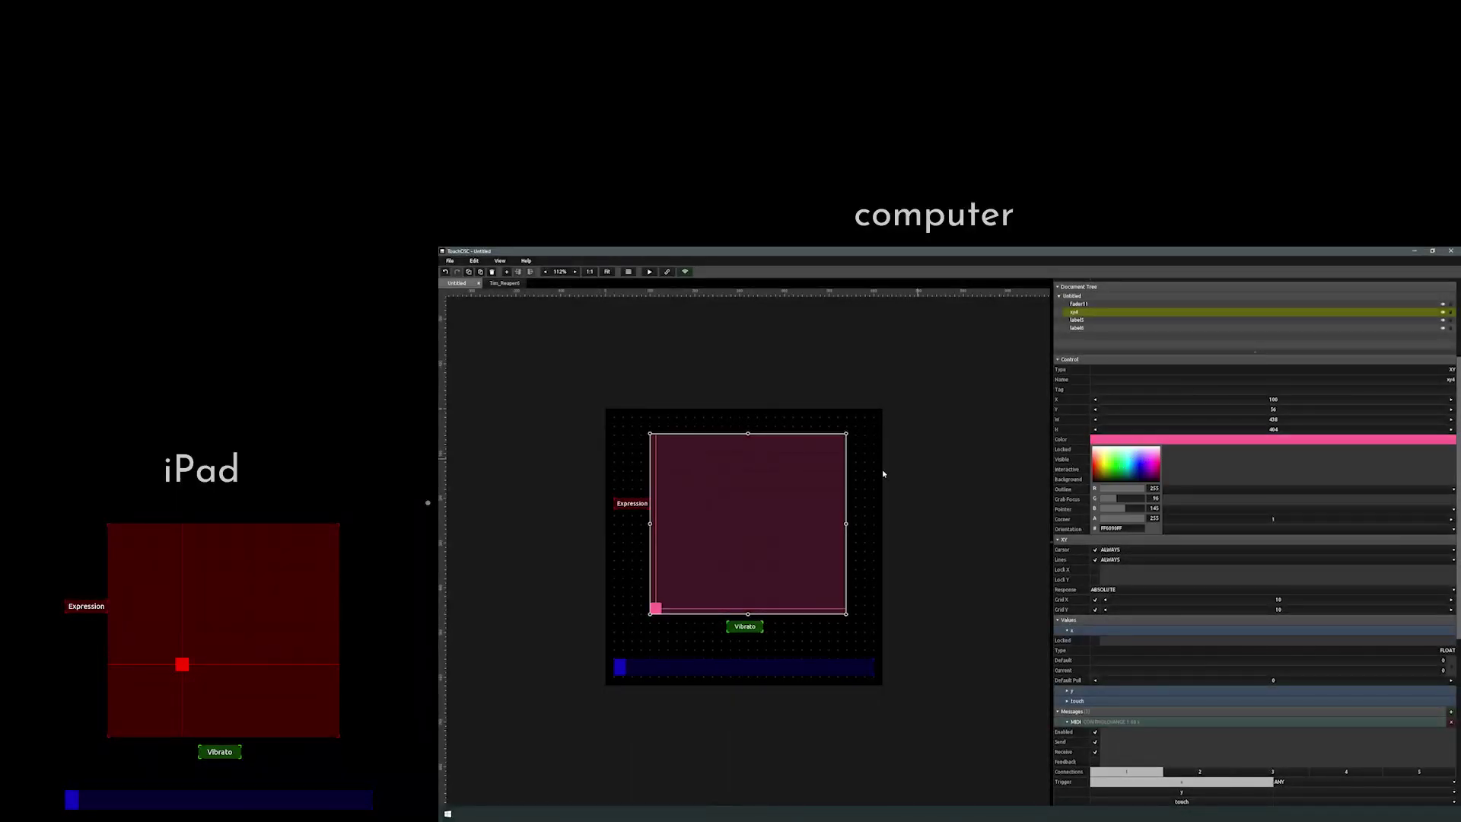
pyautogui.click(780, 487)
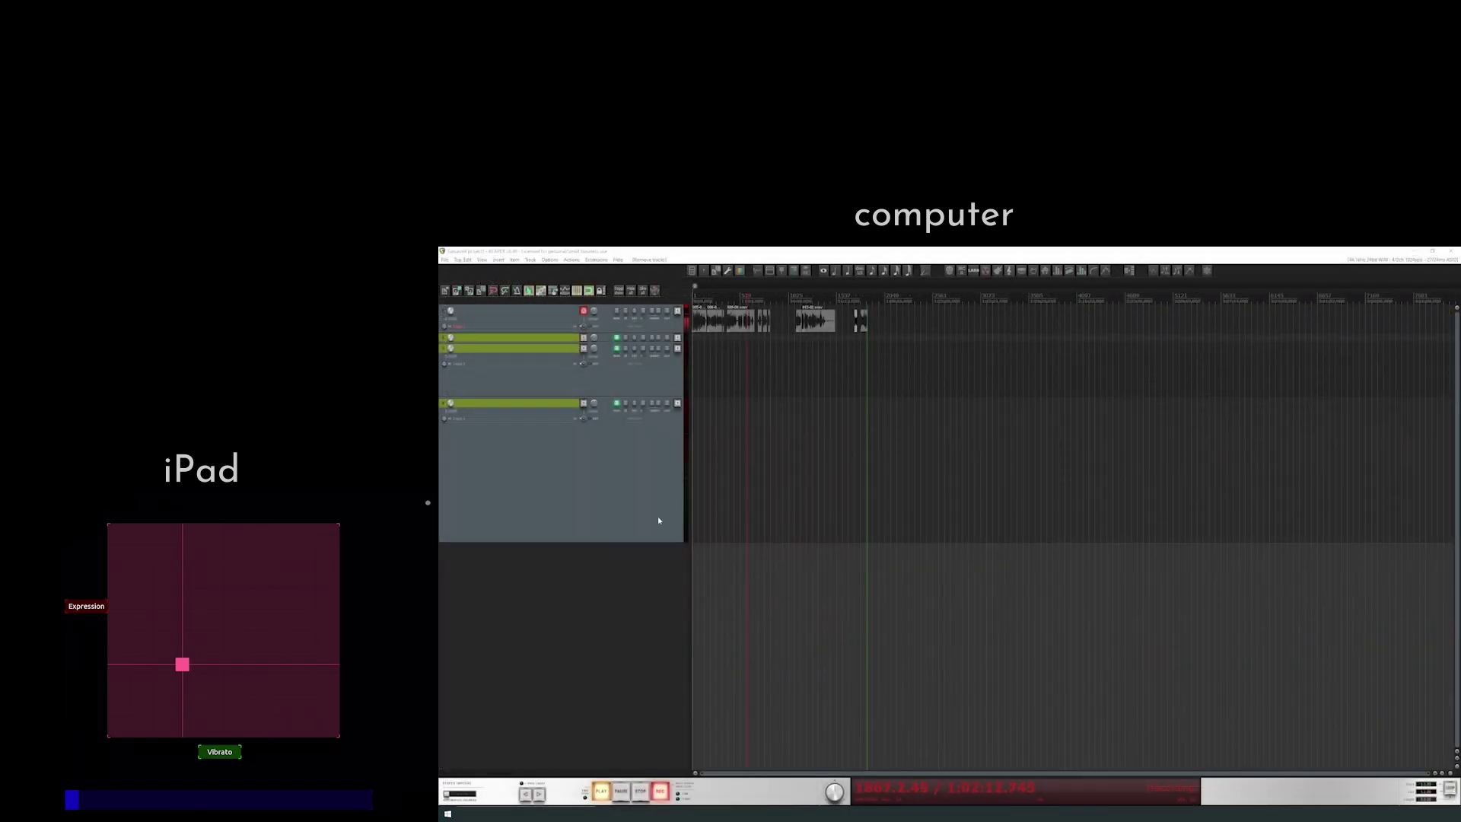
# - Add a taller track named 'Lead', load Kontakt on it, and expand Spitfire Chamber Strings
pyautogui.doubleClick(659, 521)
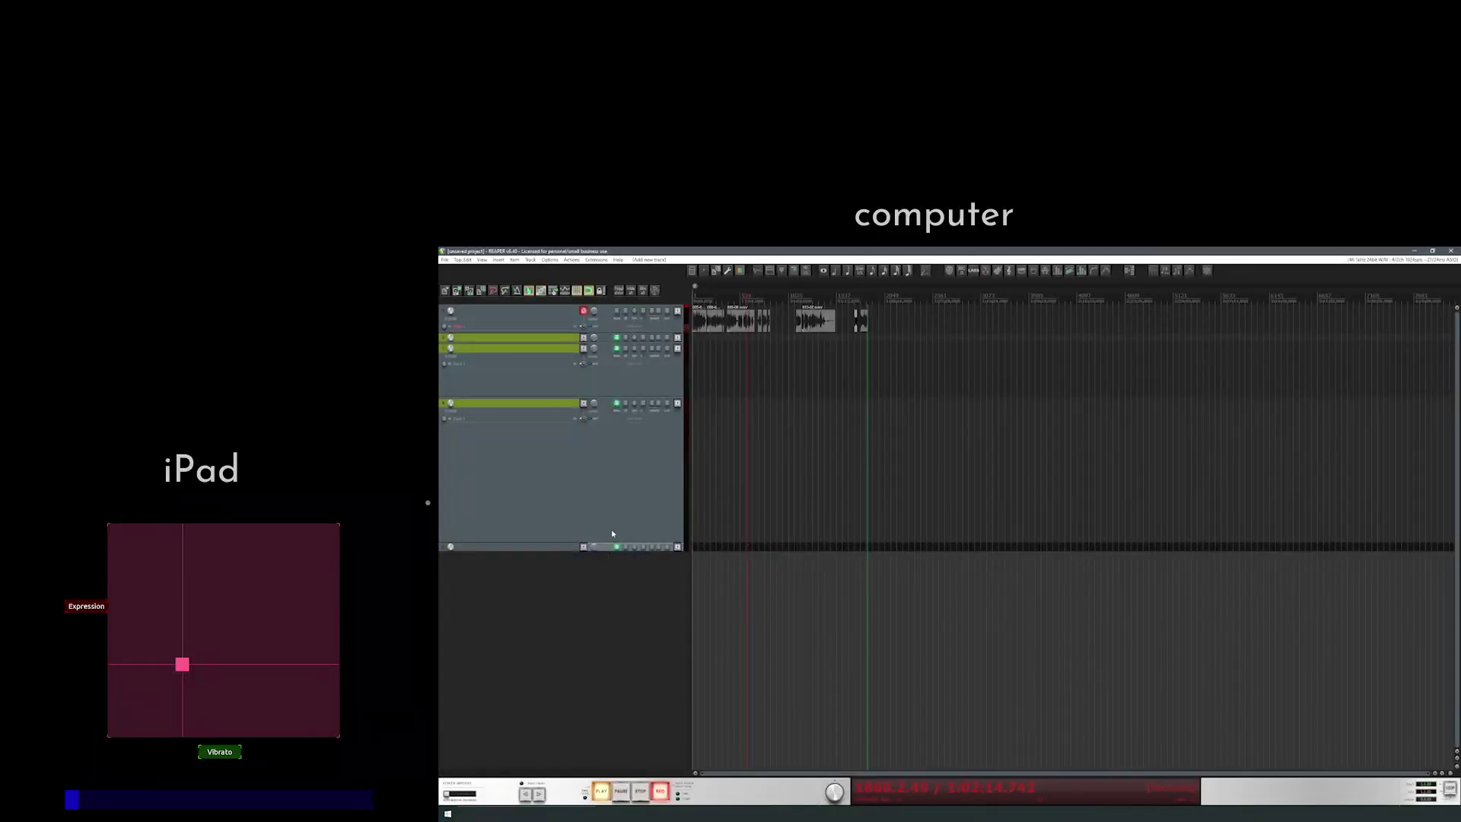
pyautogui.moveTo(613, 542); pyautogui.dragTo(597, 571)
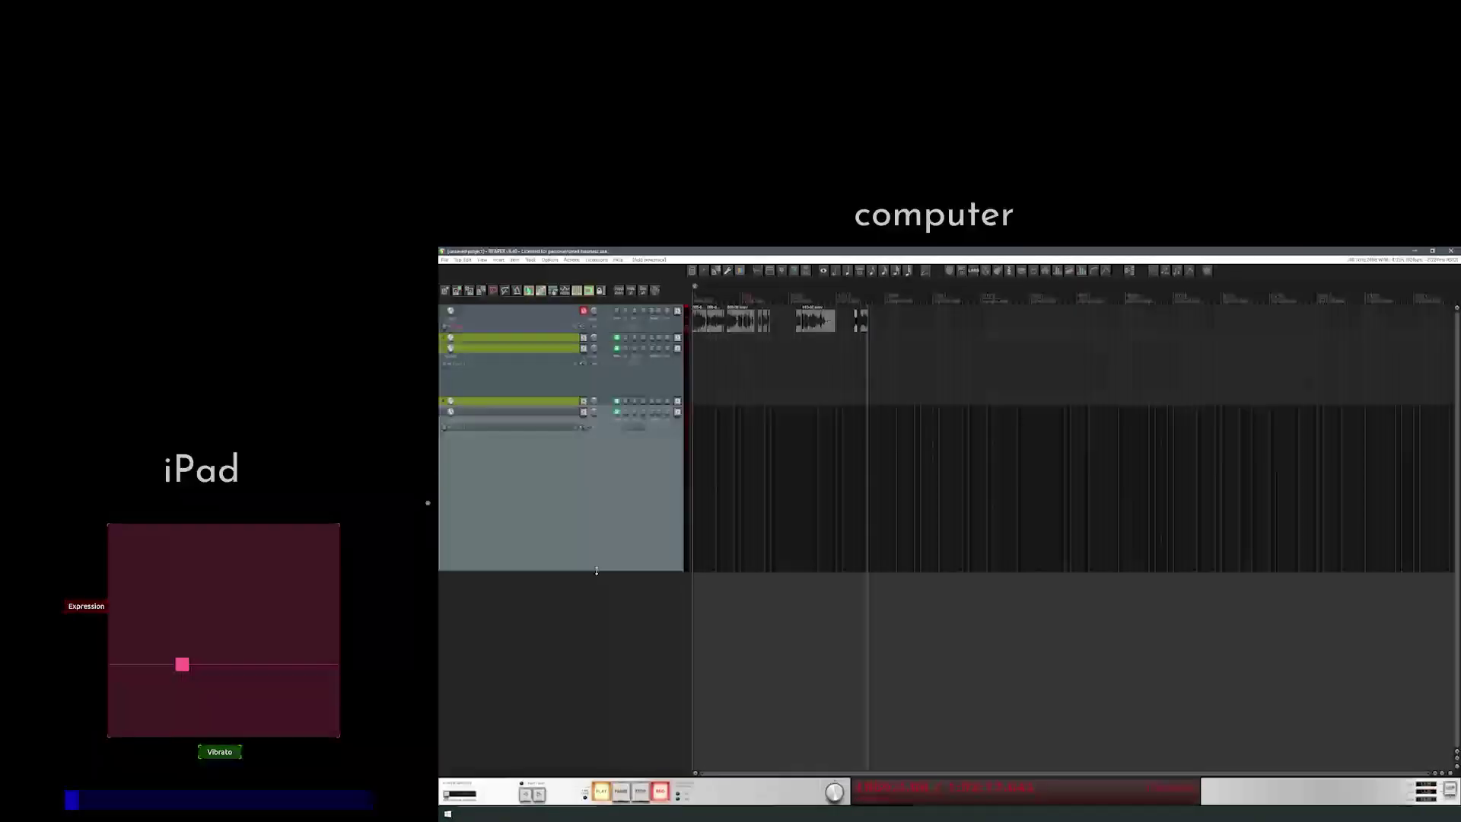
pyautogui.doubleClick(535, 411)
pyautogui.write('Lead')
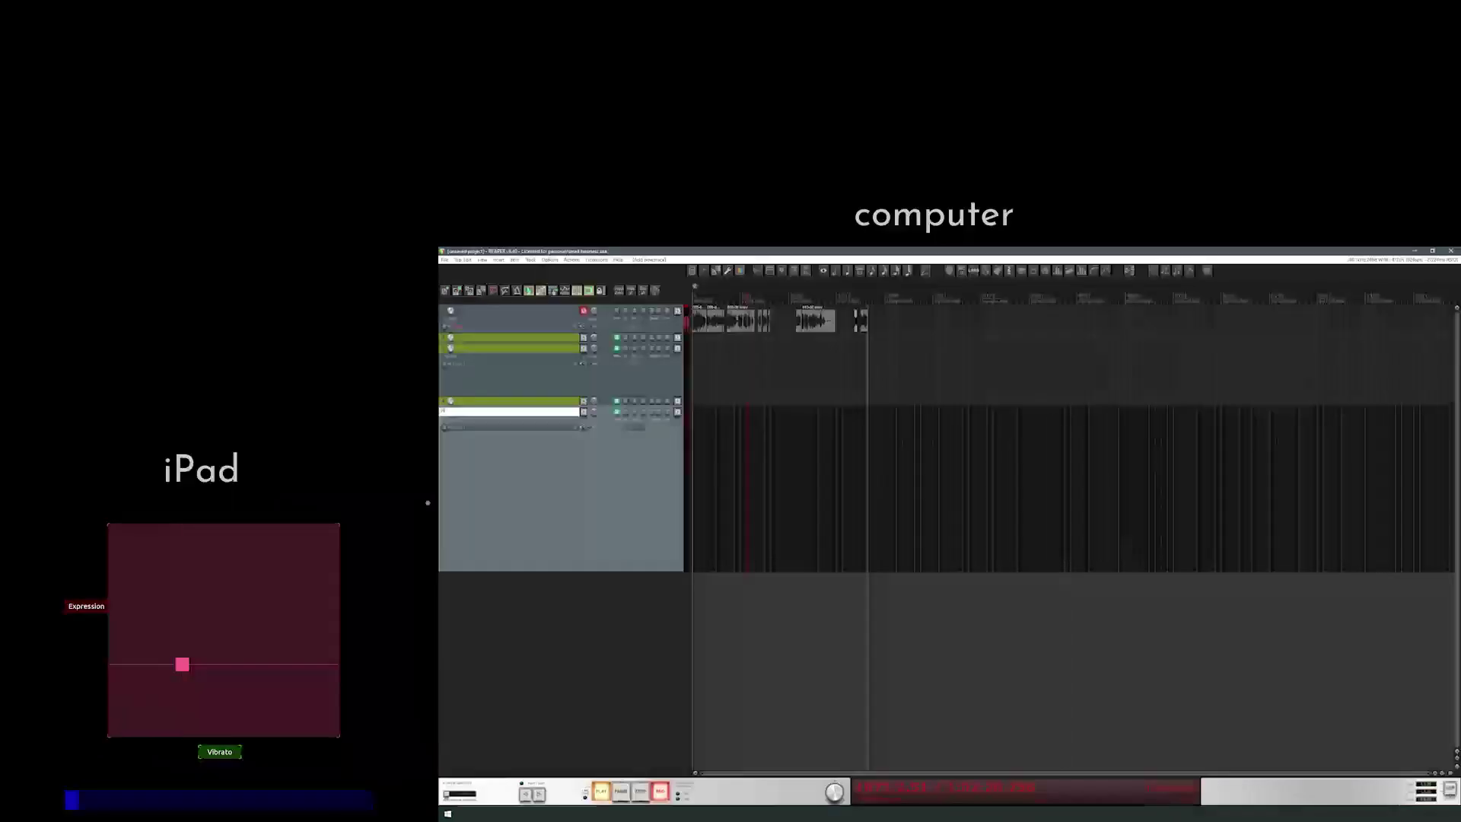
pyautogui.press('Return')
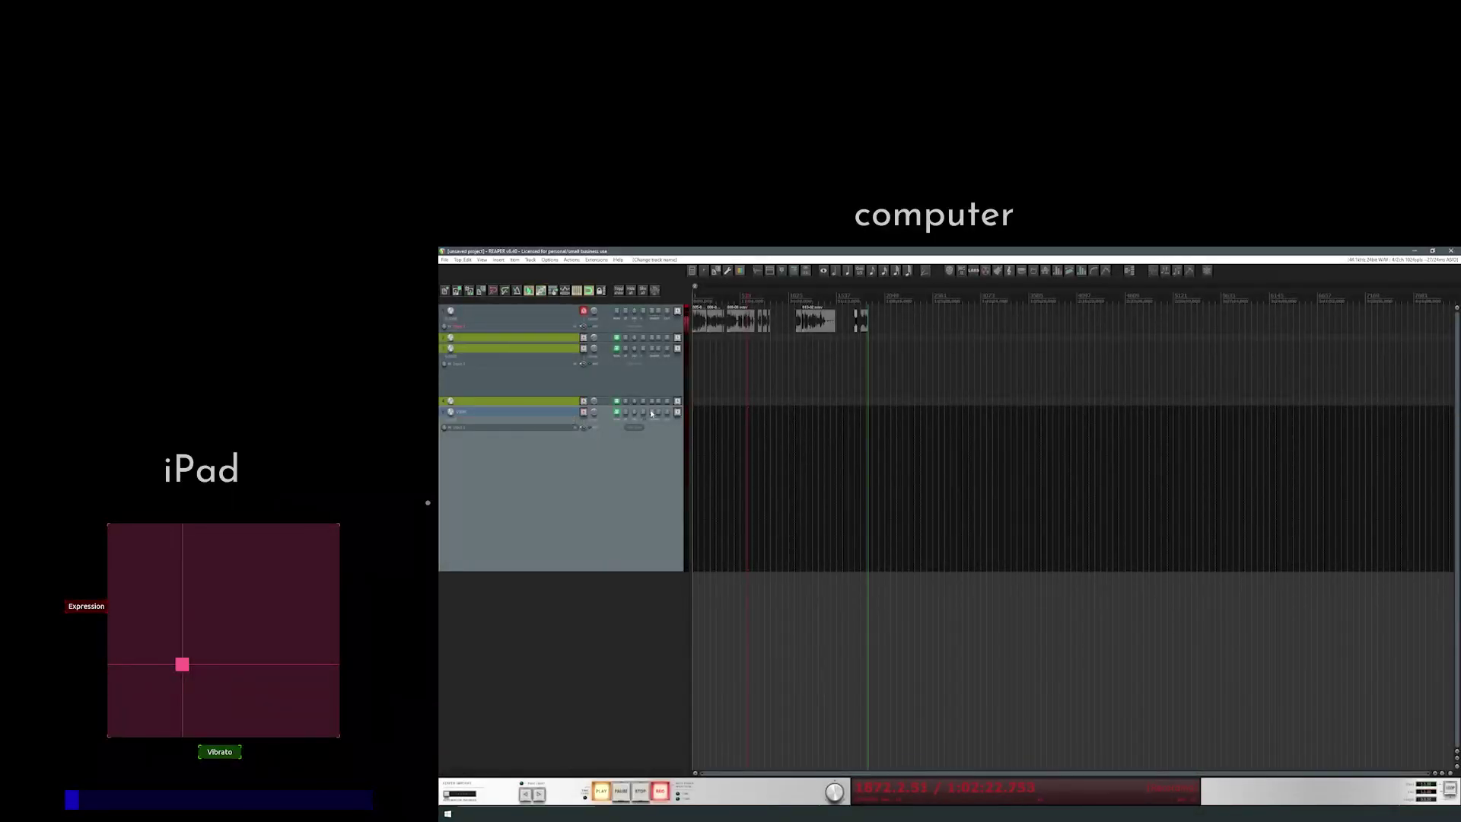
pyautogui.click(677, 412)
pyautogui.click(572, 364)
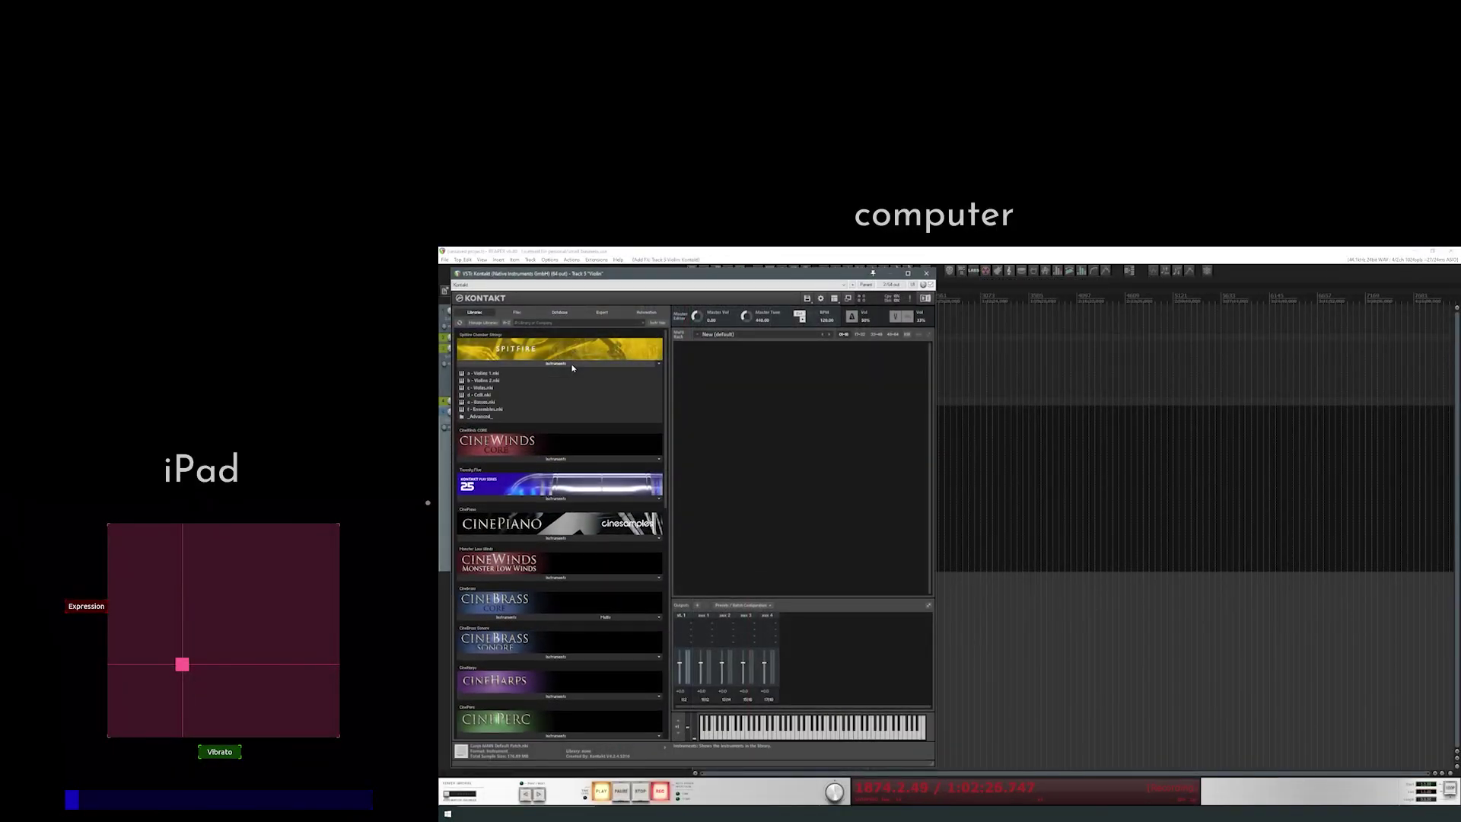
# - Load 'a - Violins 1.nki' into Kontakt, record-arm the track, and set its input to MIDI
pyautogui.doubleClick(494, 375)
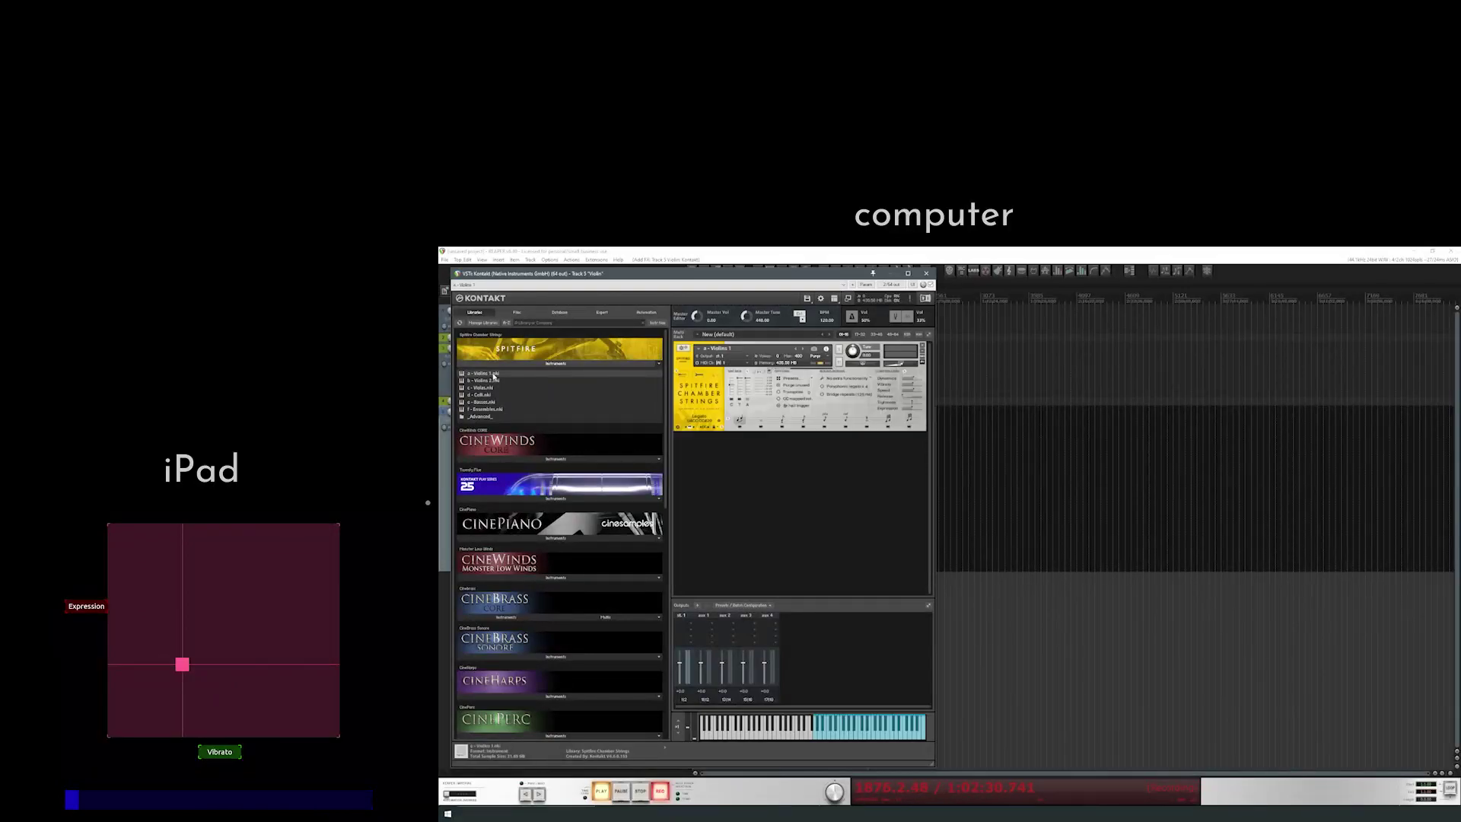
pyautogui.moveTo(599, 274); pyautogui.dragTo(883, 282)
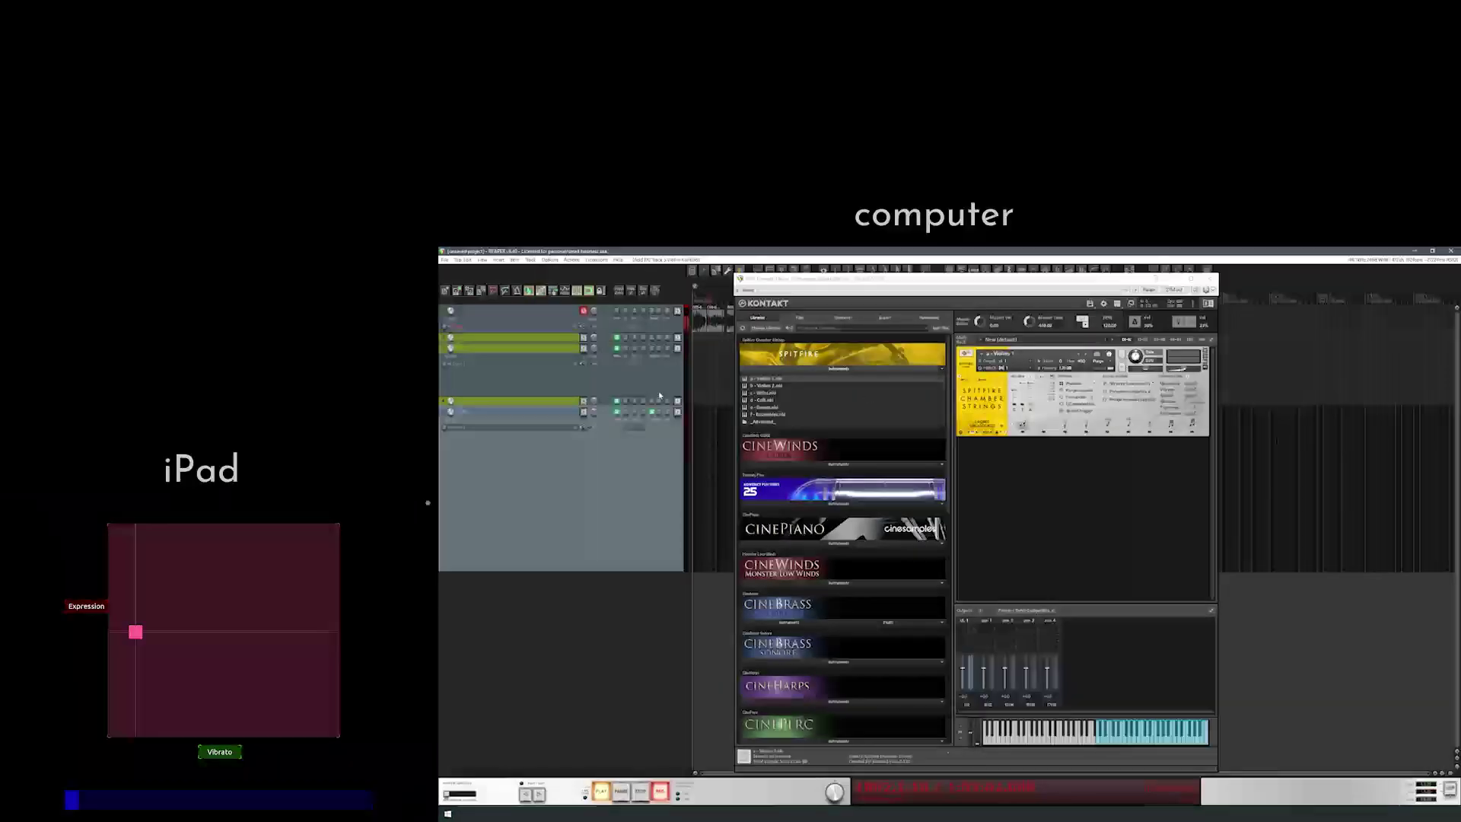
pyautogui.click(583, 412)
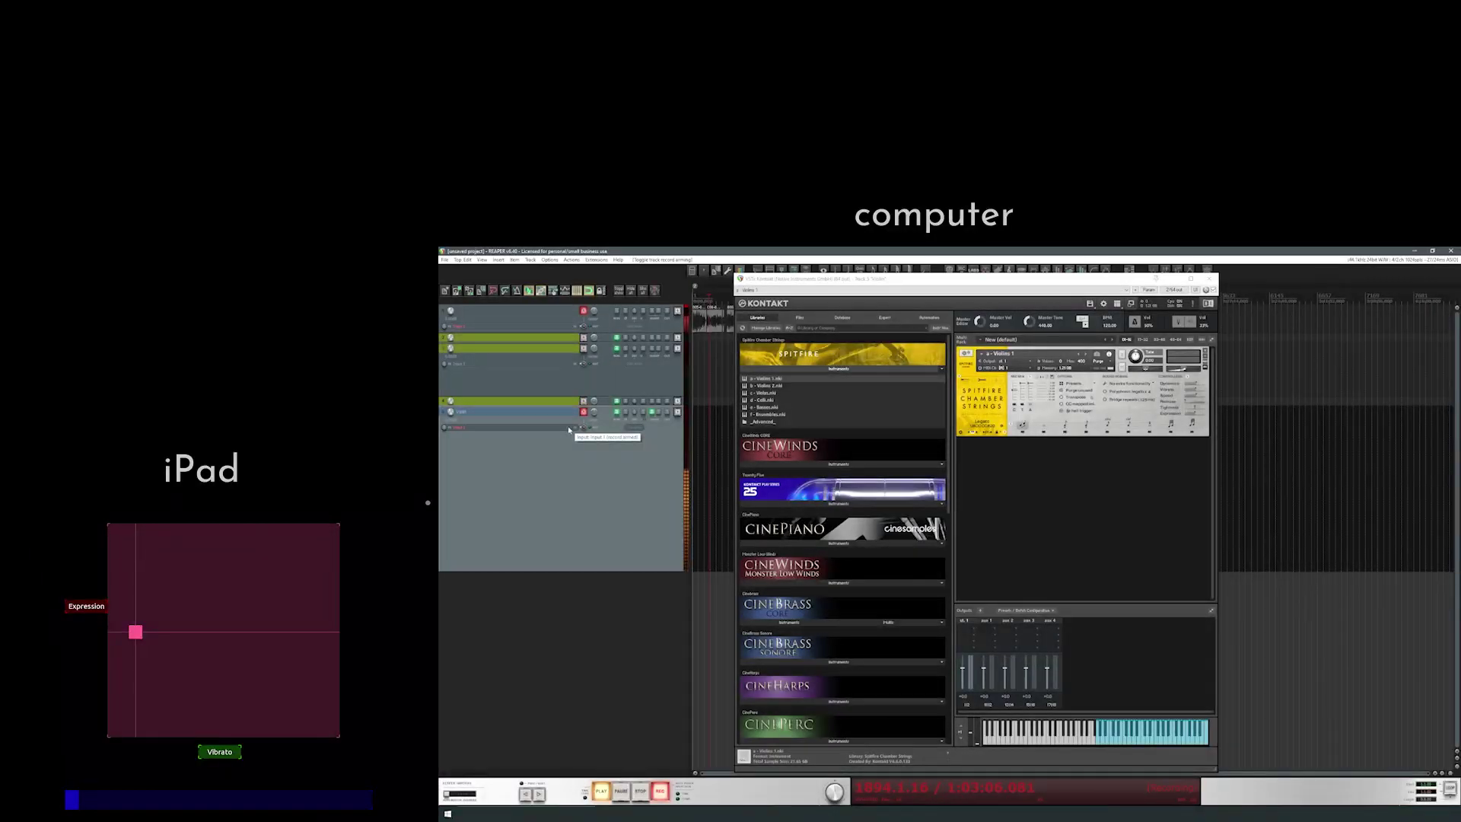
pyautogui.click(538, 427)
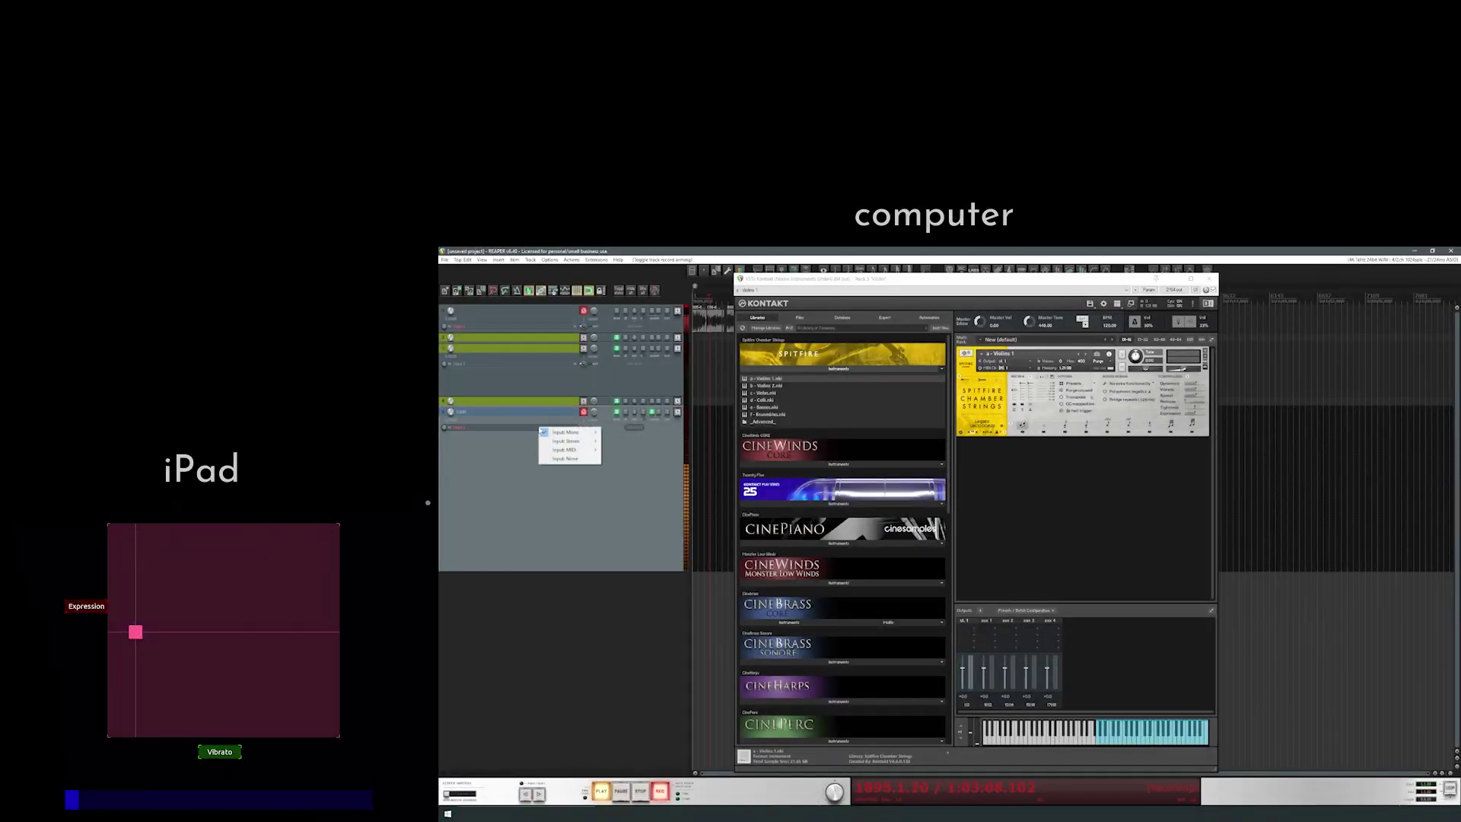
pyautogui.moveTo(589, 453)
pyautogui.moveTo(654, 450)
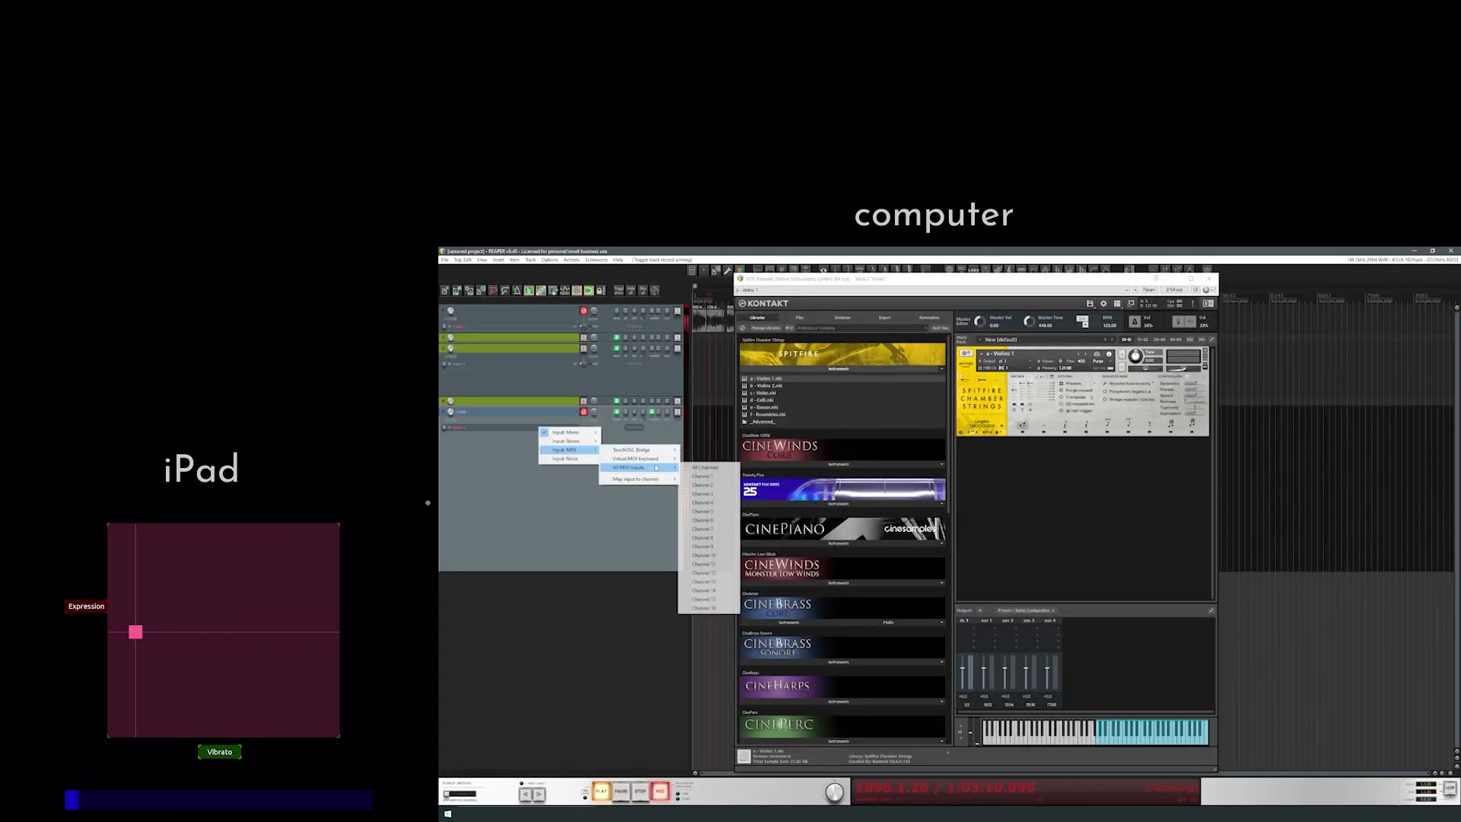
pyautogui.click(689, 465)
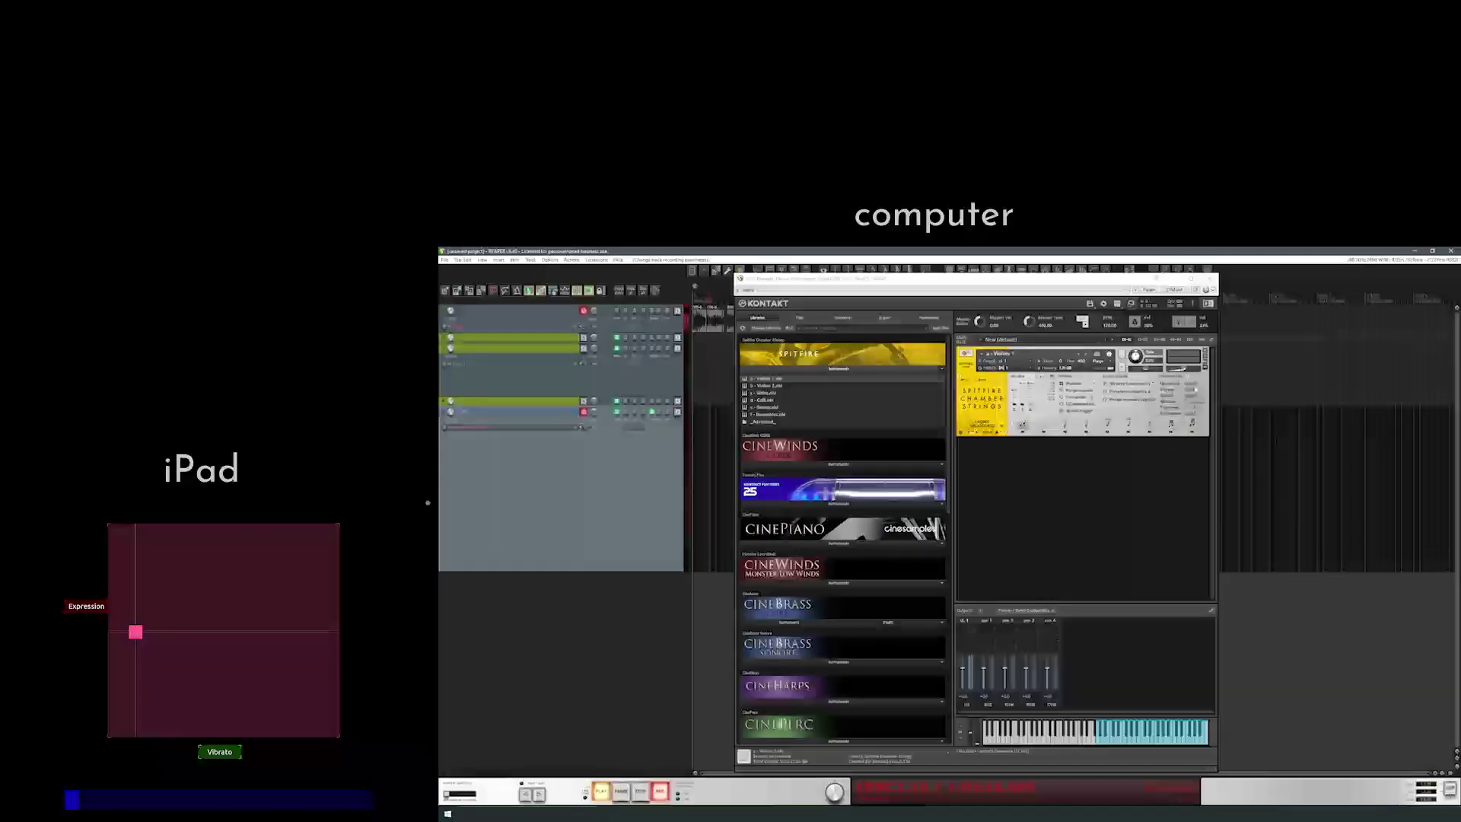
# - Start Learn MIDI CC# Automation on the Expression slider, check TouchOSC, then return to Reaper
pyautogui.rightClick(1195, 415)
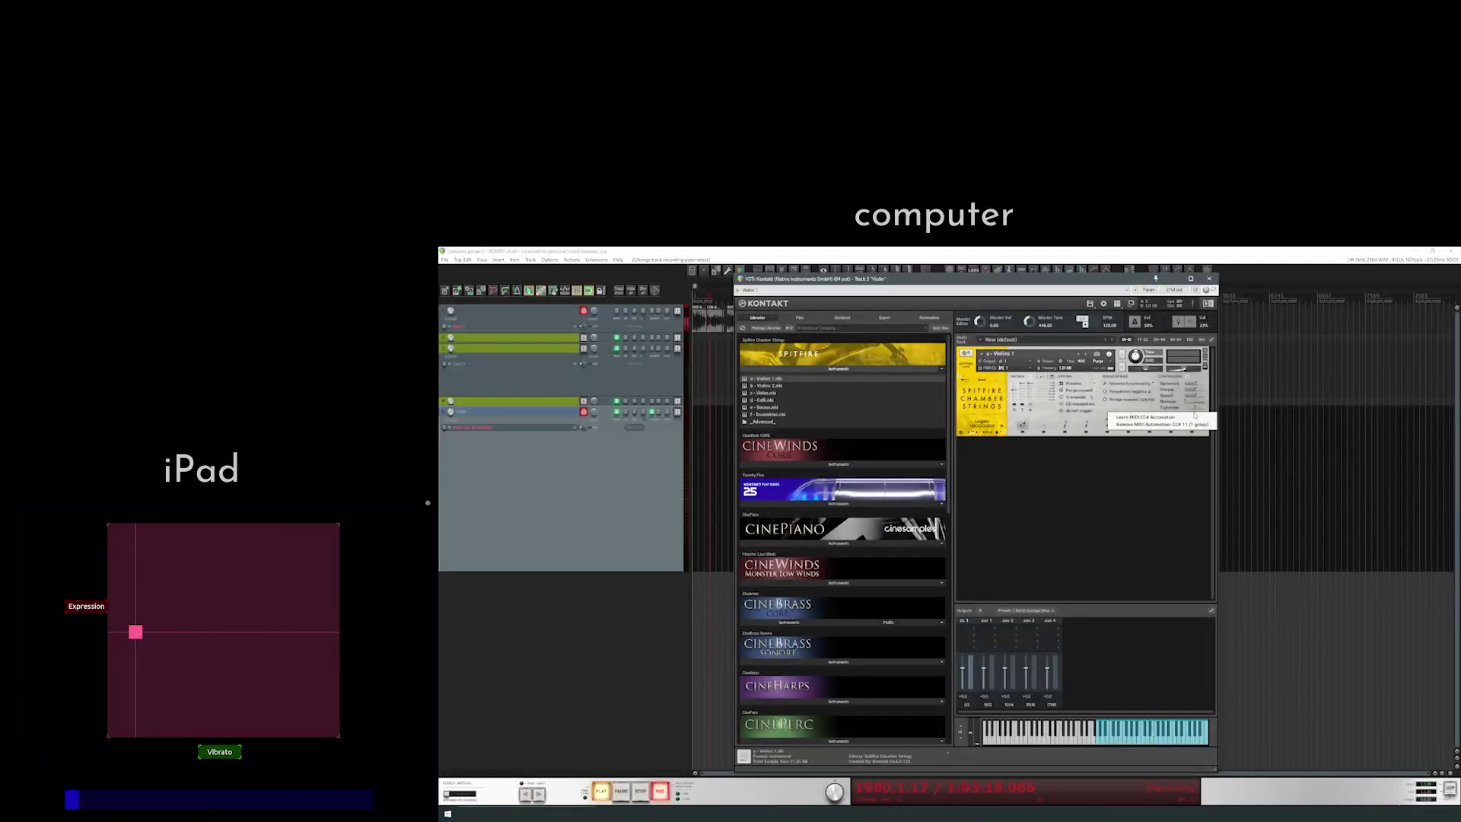
pyautogui.click(1195, 417)
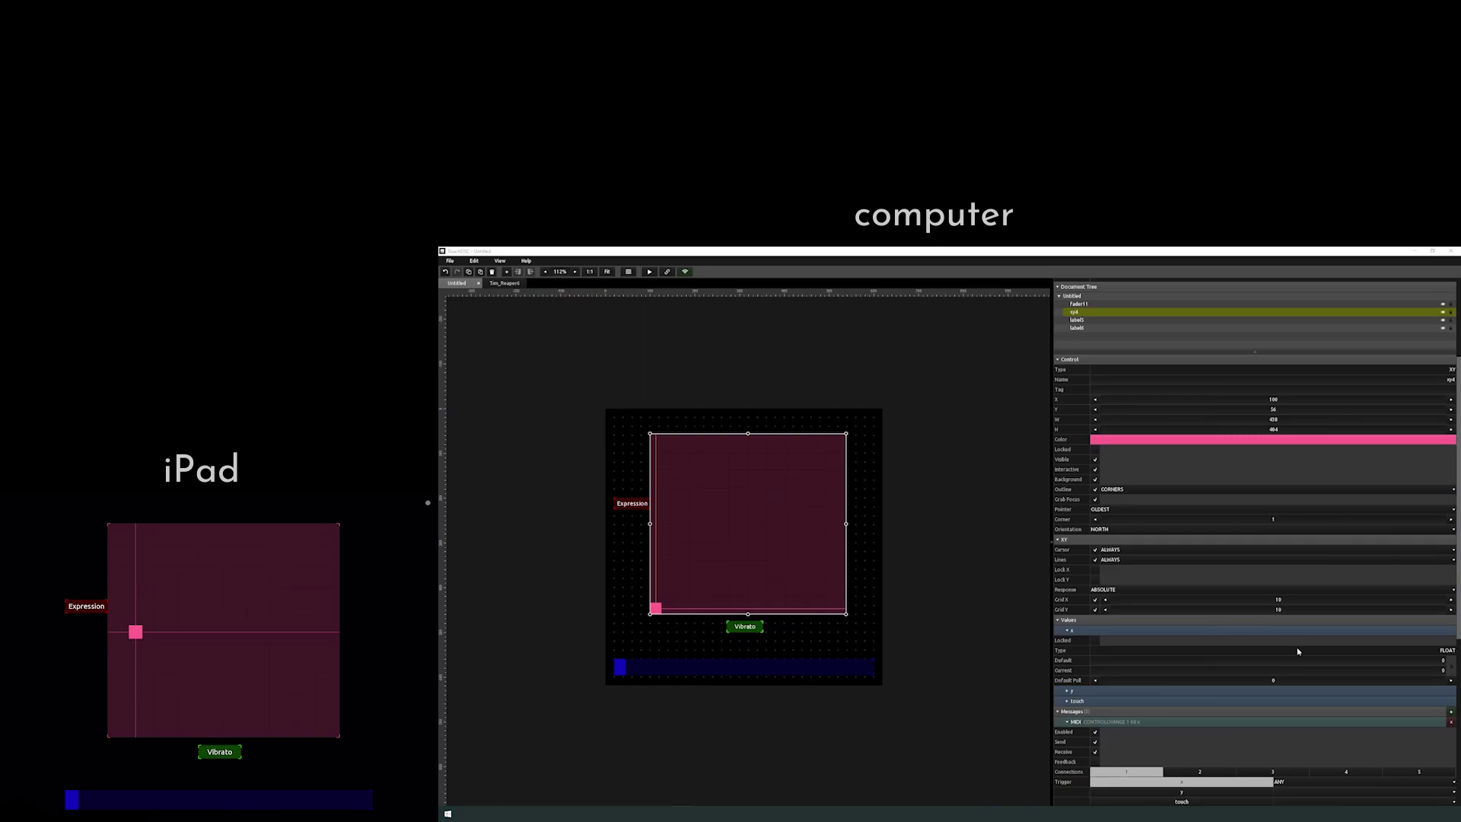
pyautogui.scroll(-5, 1285, 658)
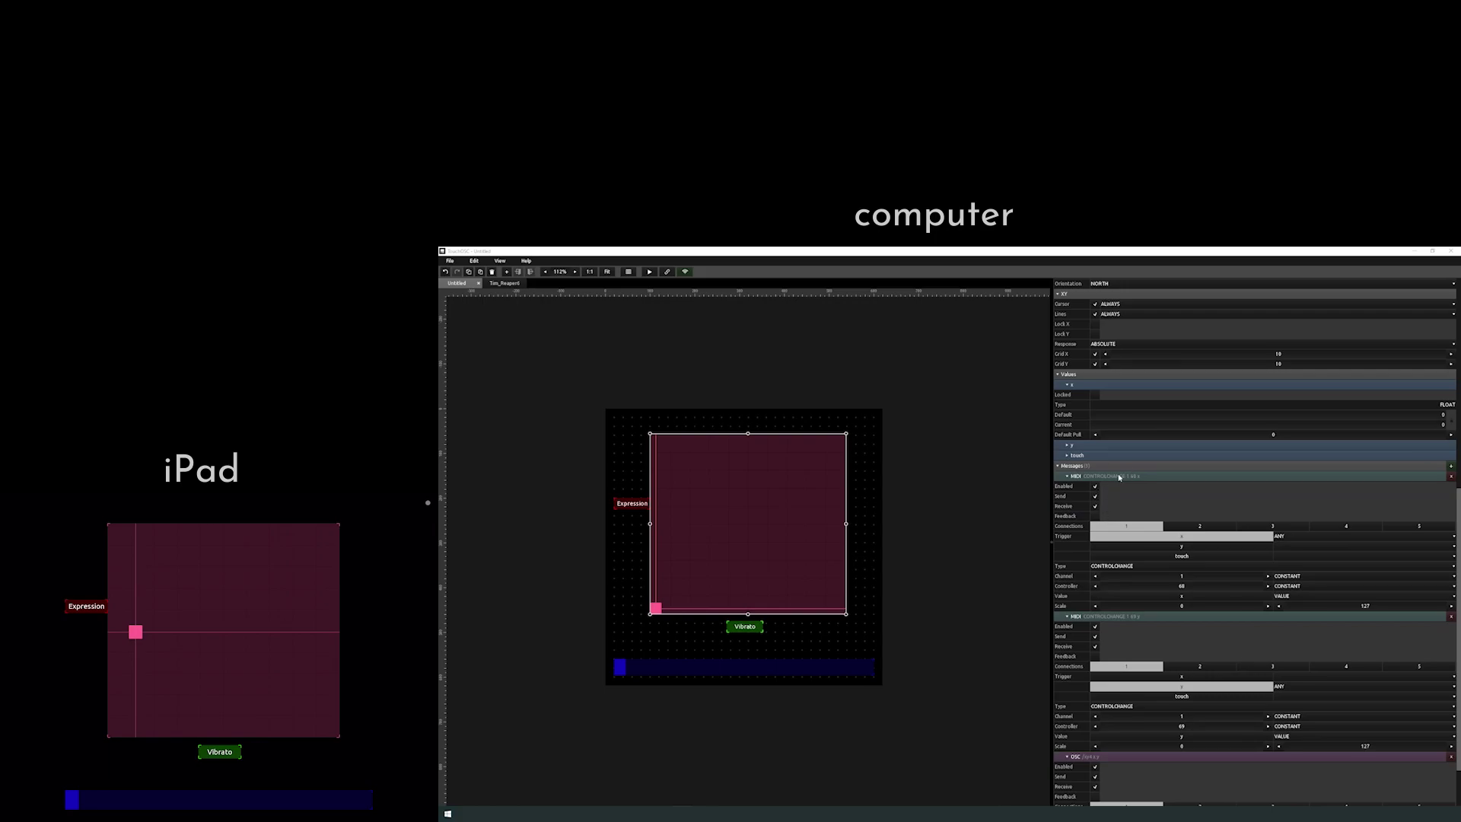
pyautogui.click(1096, 501)
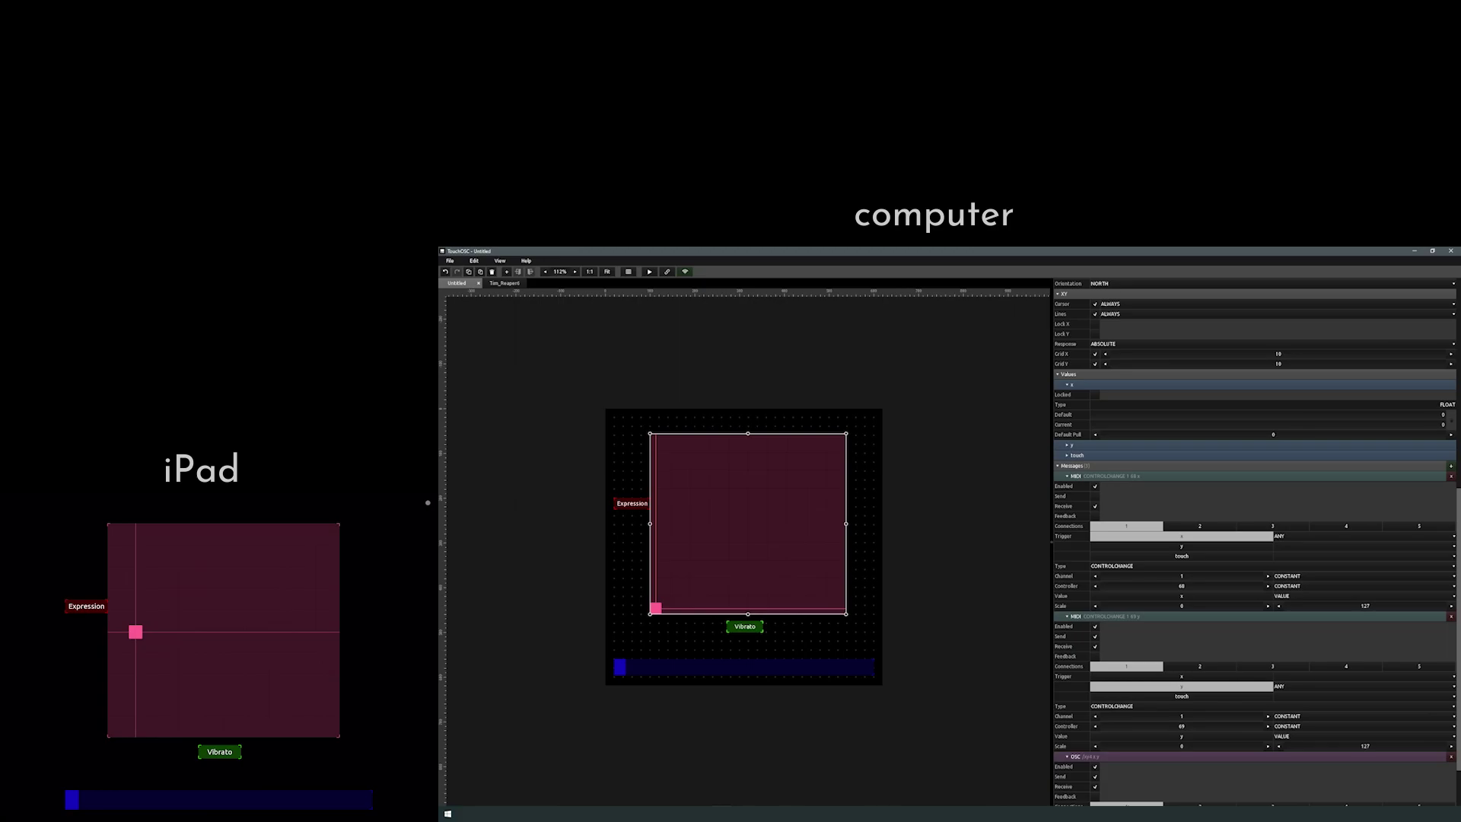
pyautogui.hotkey('alt', 'Tab')
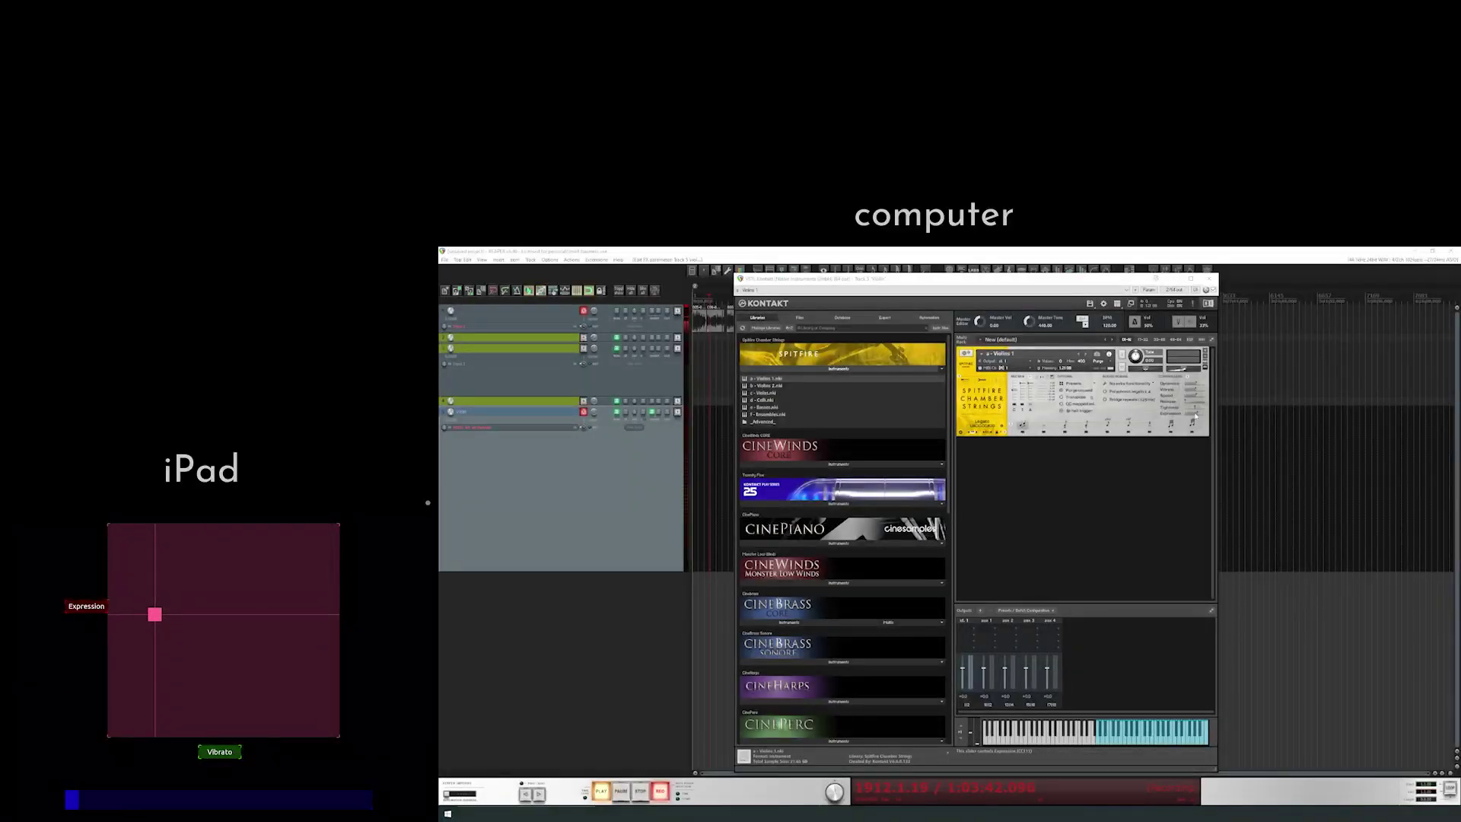
pyautogui.rightClick(1193, 418)
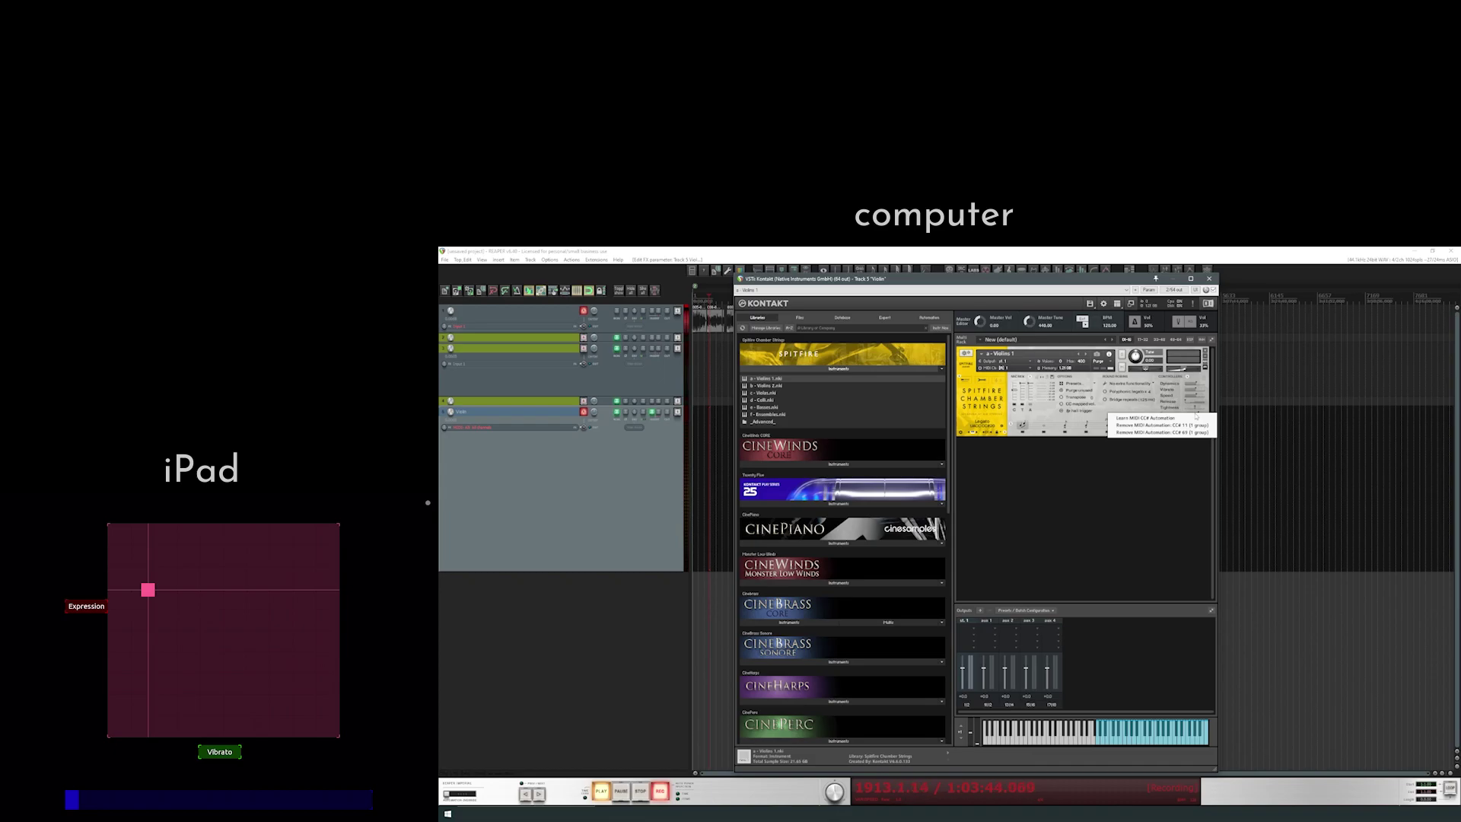
pyautogui.click(1162, 432)
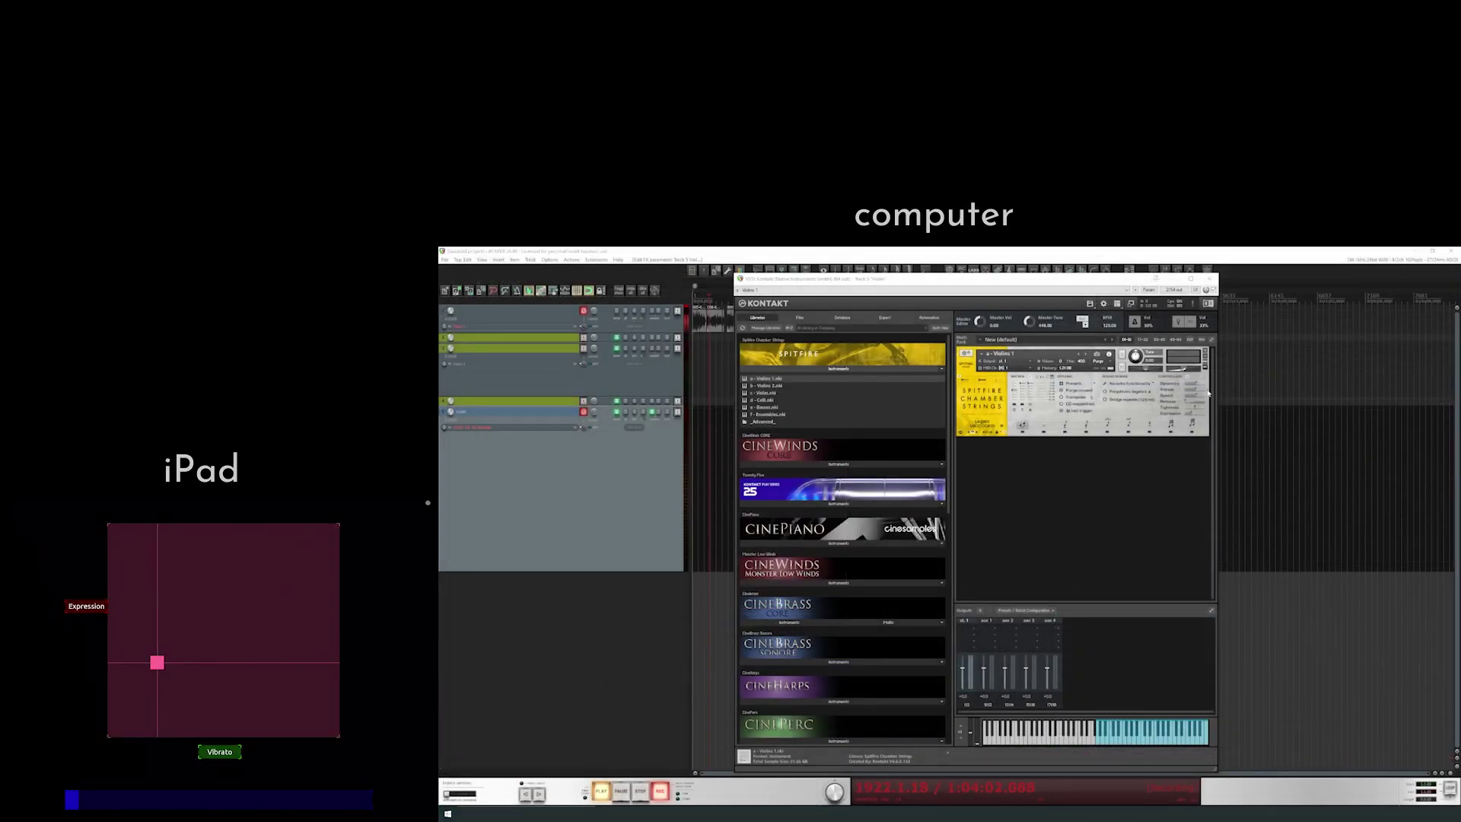
pyautogui.click(1202, 394)
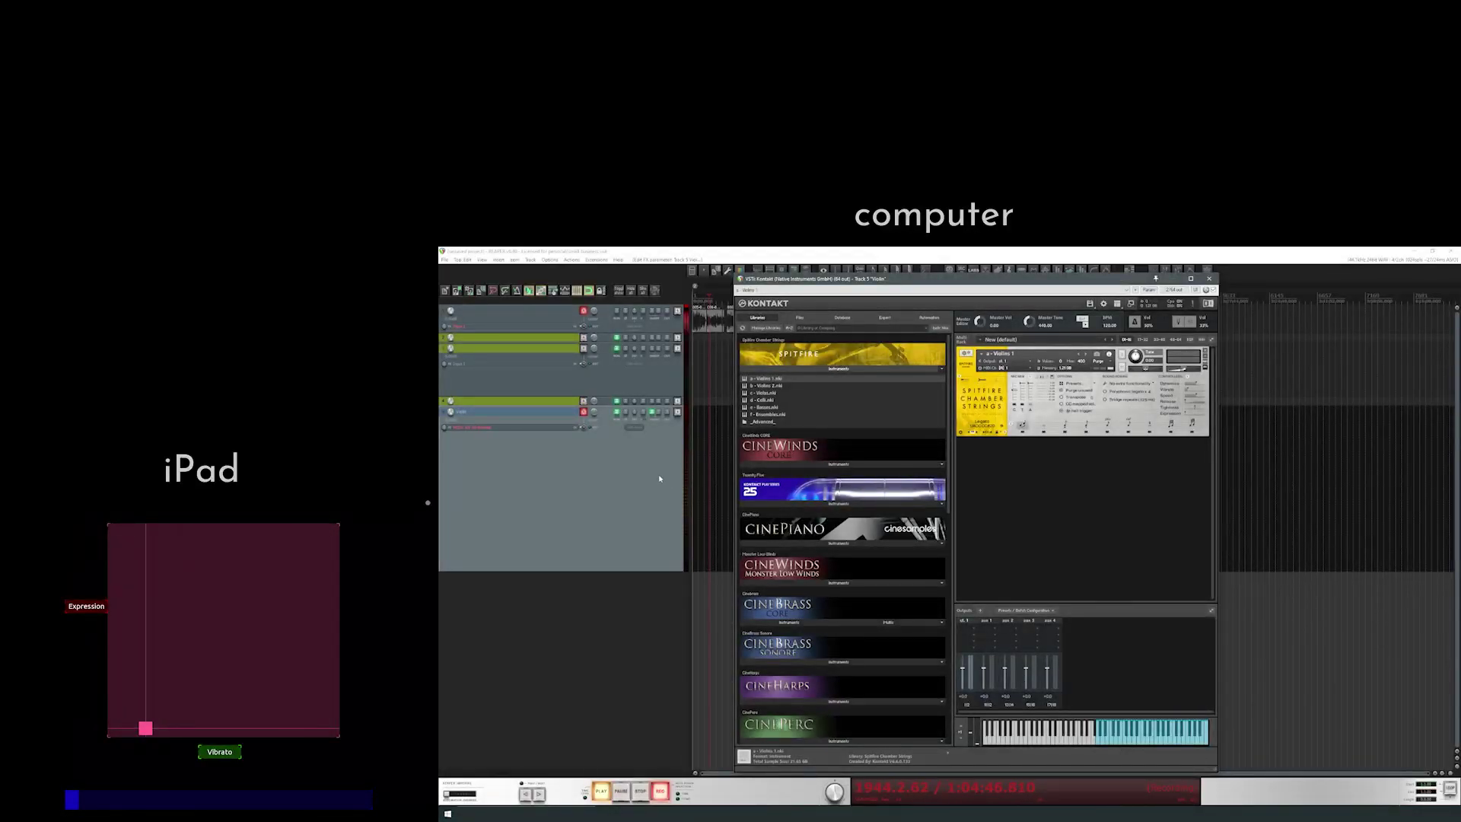
# - Remove the currently loaded violin instrument from the Kontakt rack
pyautogui.click(1205, 354)
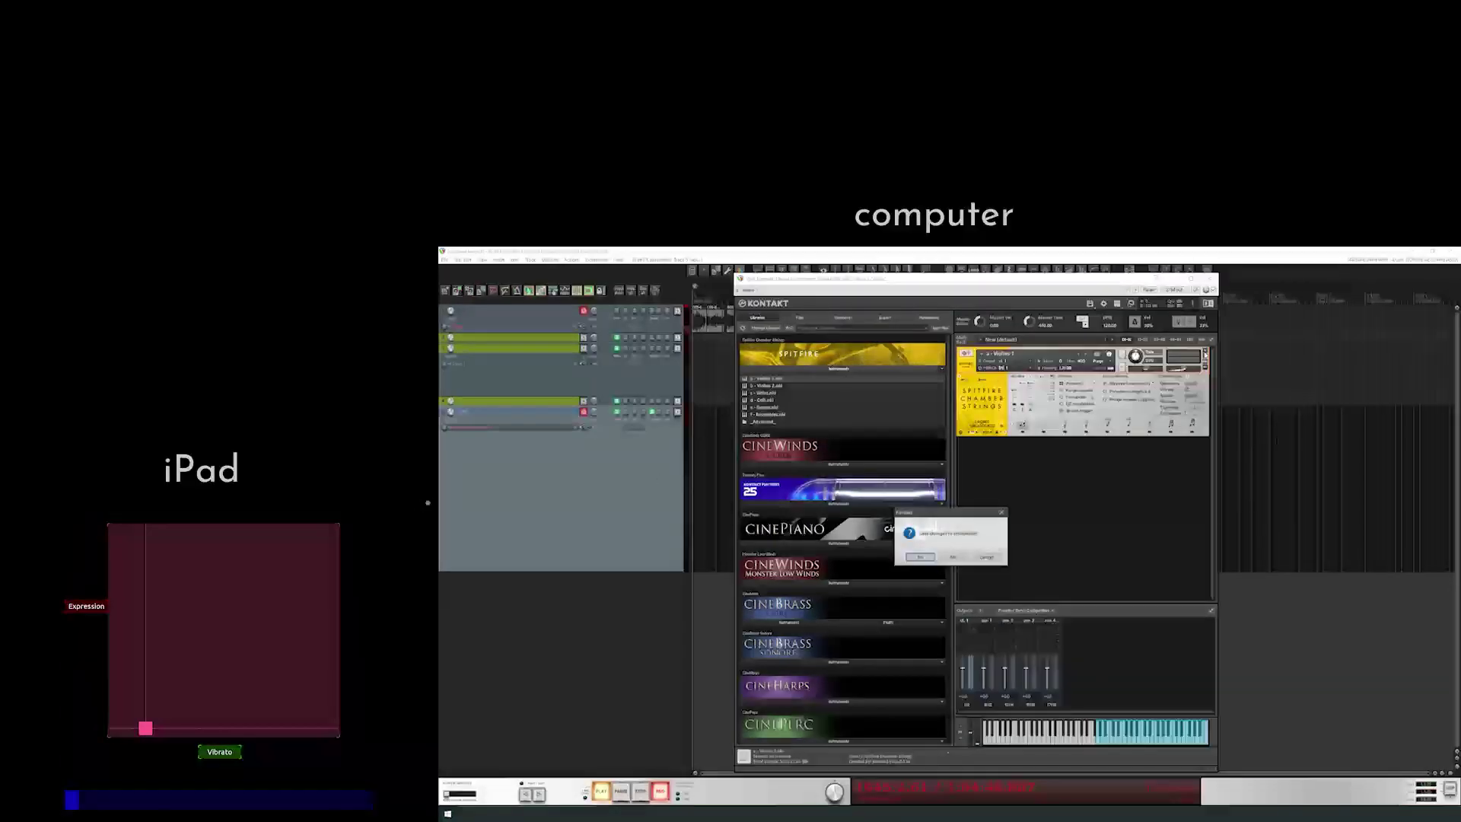
pyautogui.click(953, 556)
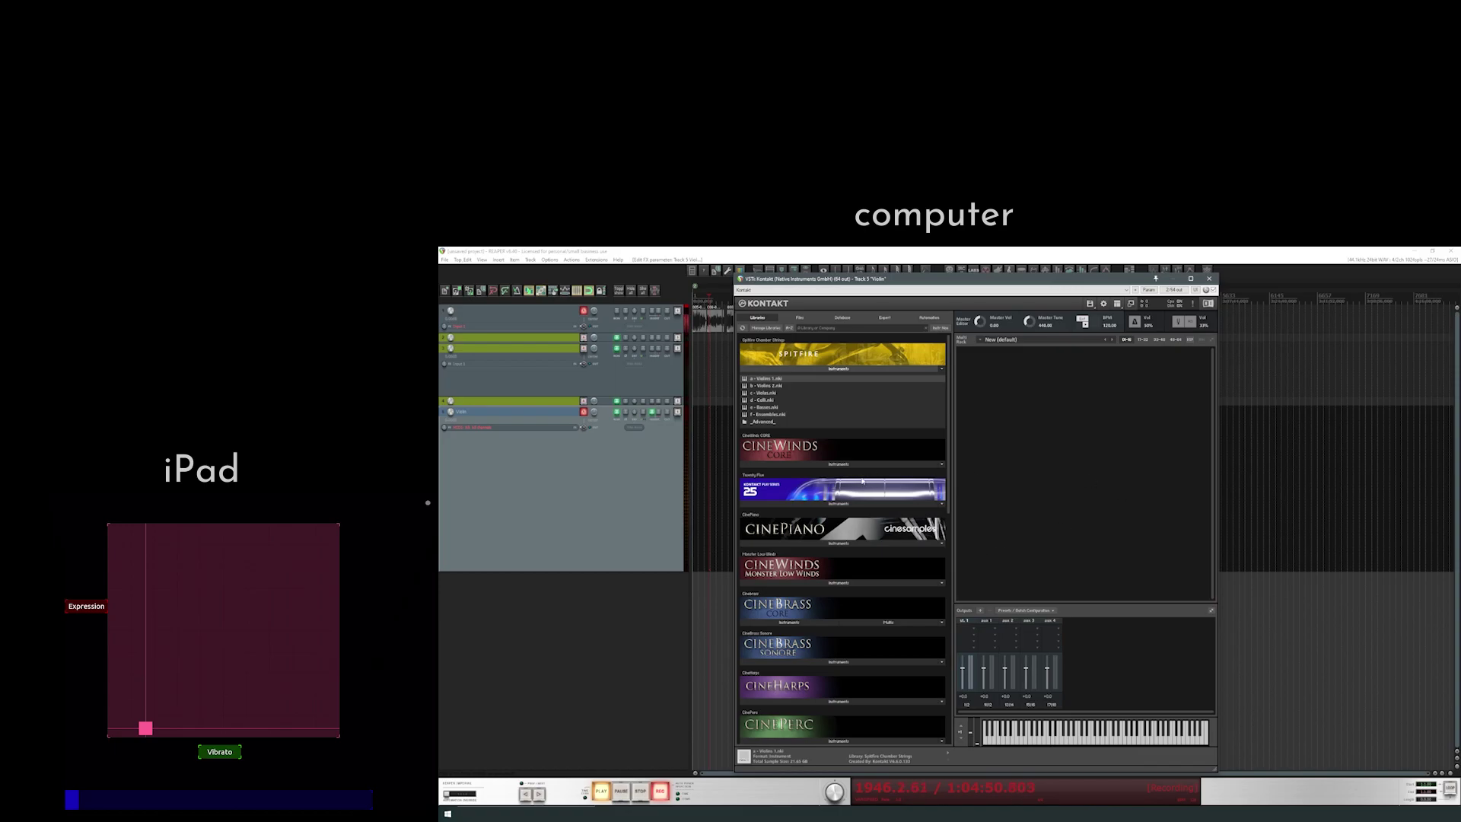
pyautogui.scroll(-3, 877, 580)
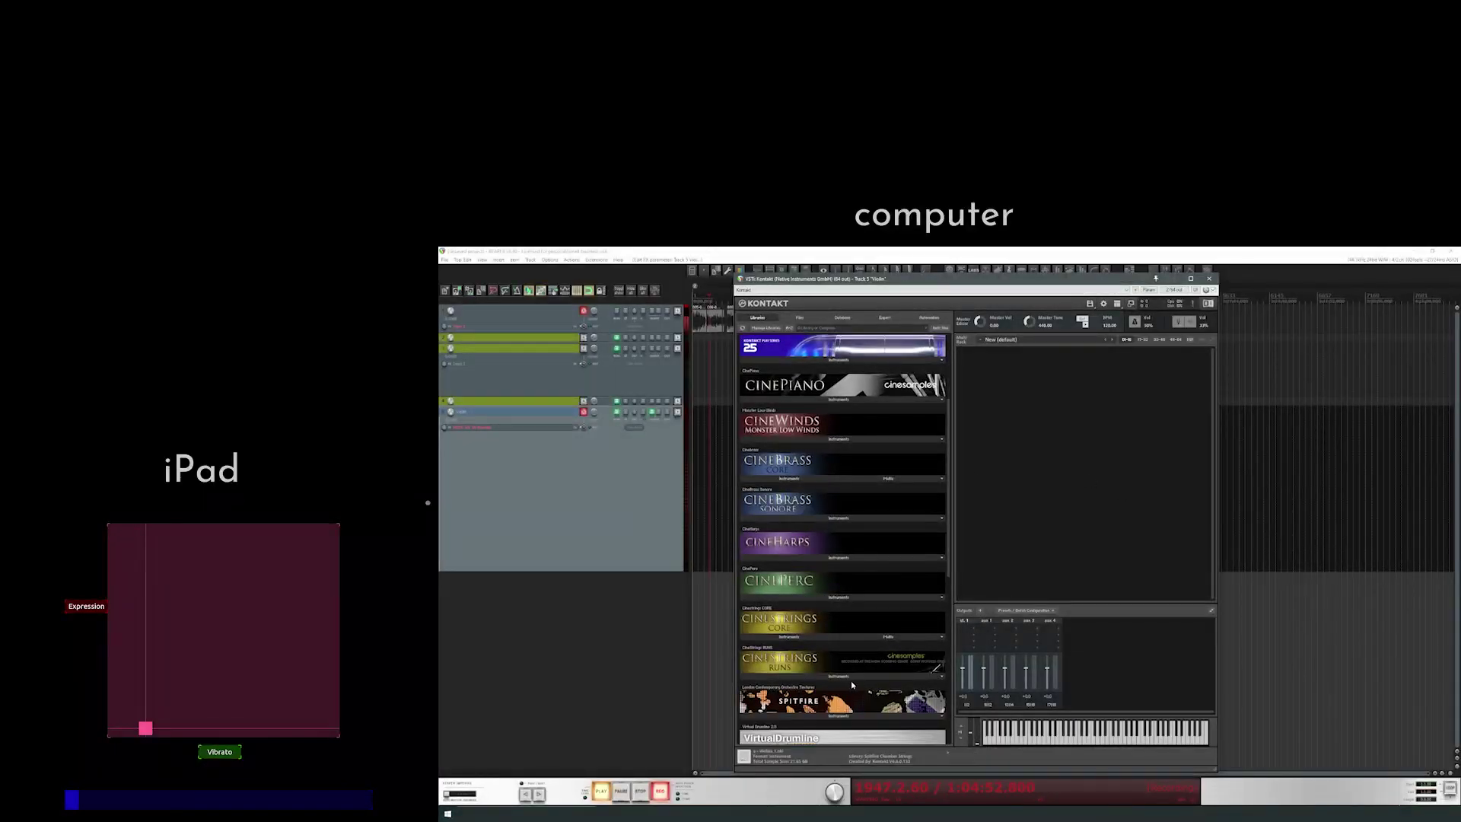
# - Load CineStrings Core's 02 Violins I True Legato.nki, show its effects page, then return to TouchOSC Editor
pyautogui.click(817, 637)
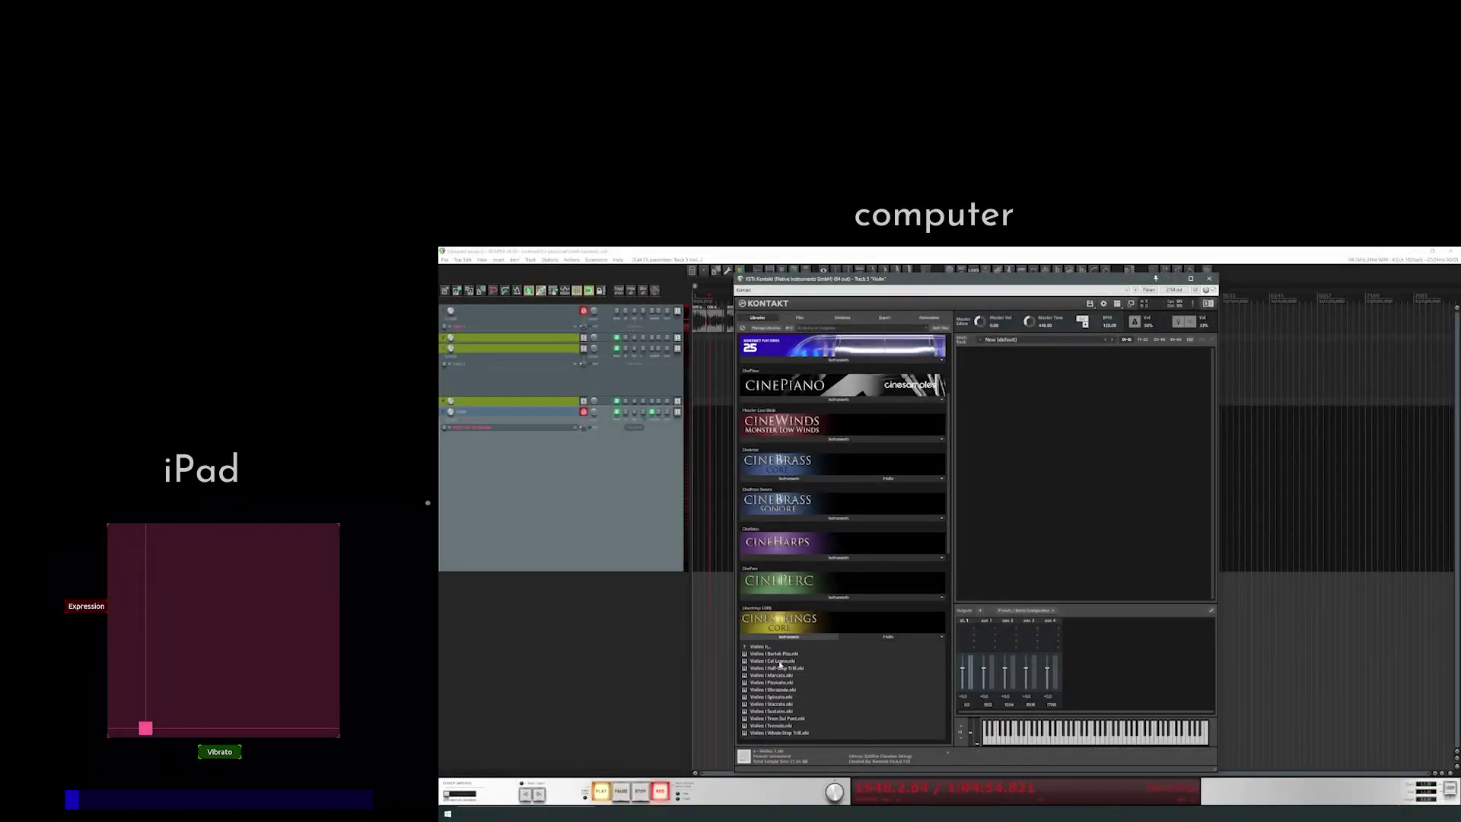
pyautogui.click(756, 647)
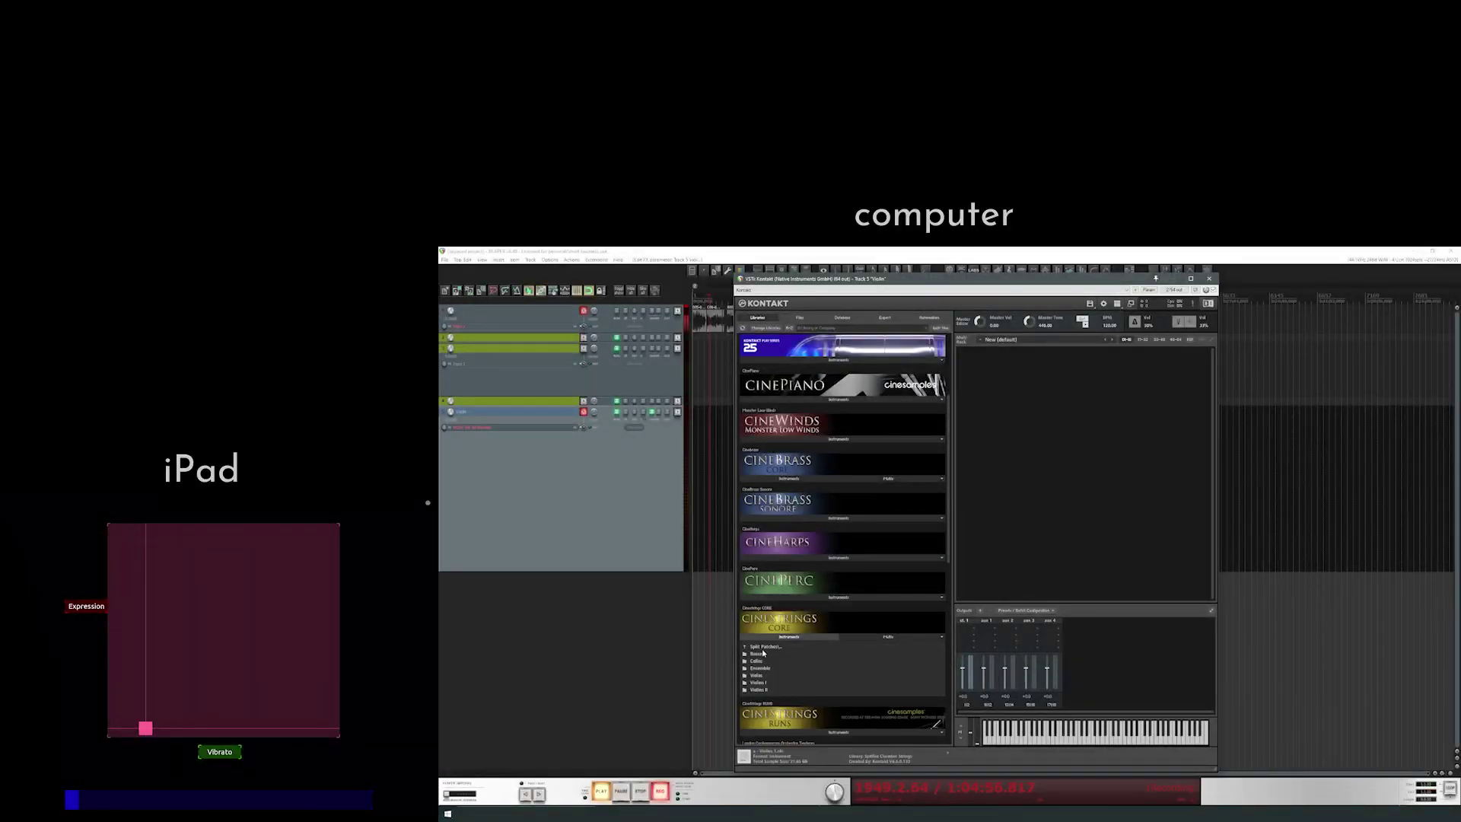
pyautogui.click(762, 647)
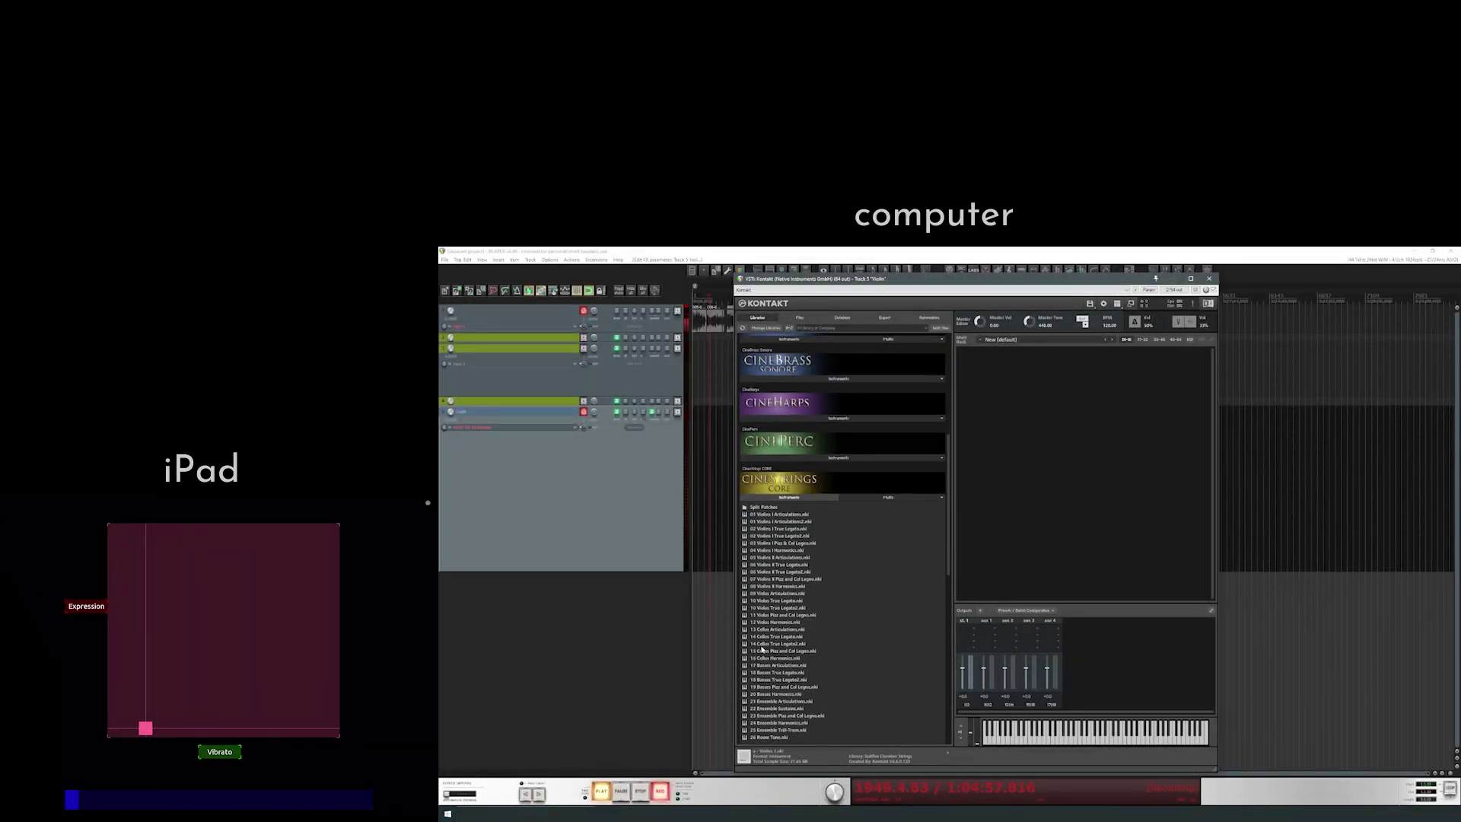
pyautogui.click(787, 530)
pyautogui.doubleClick(787, 532)
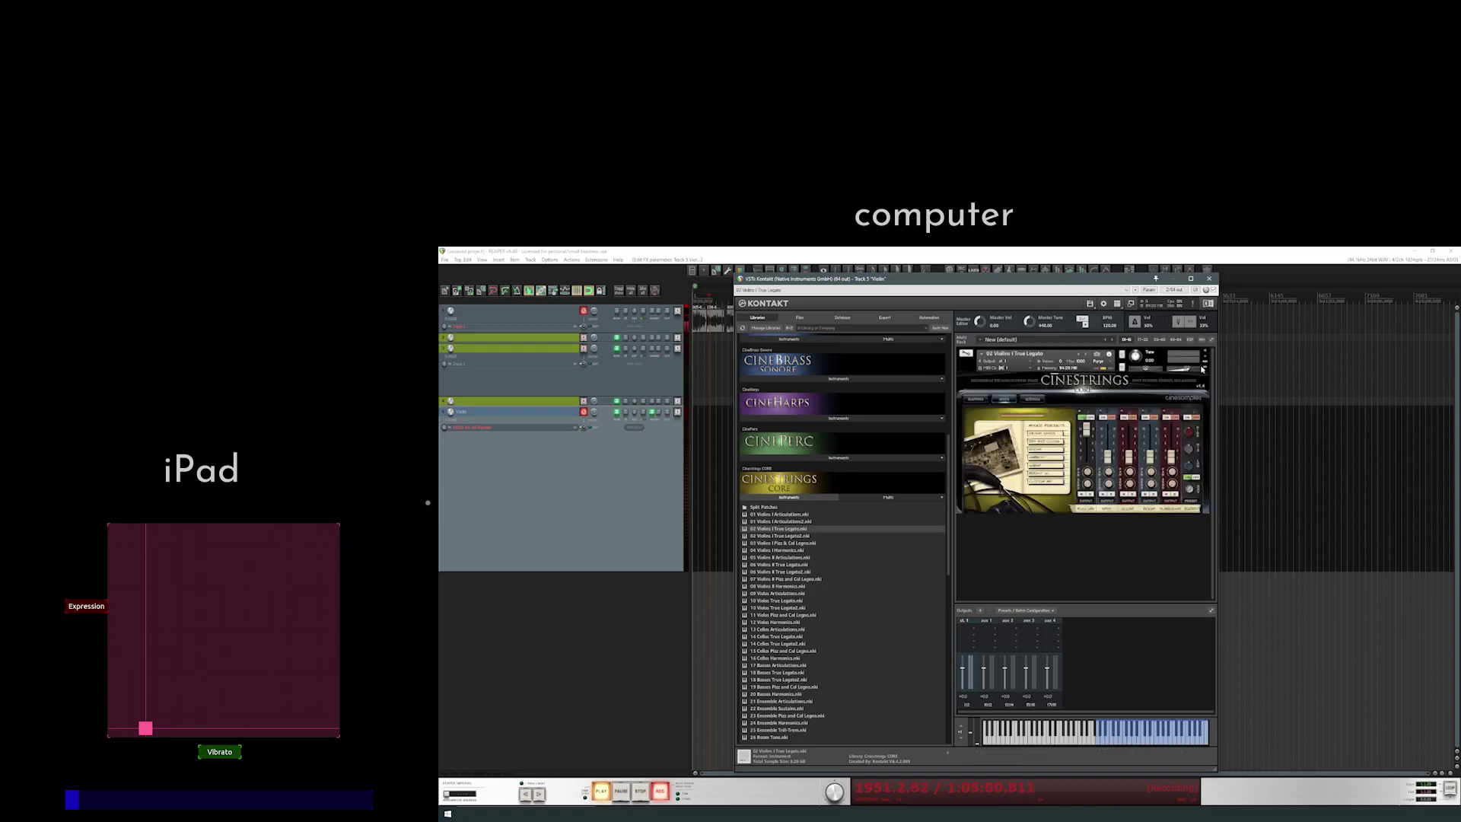
pyautogui.click(1034, 400)
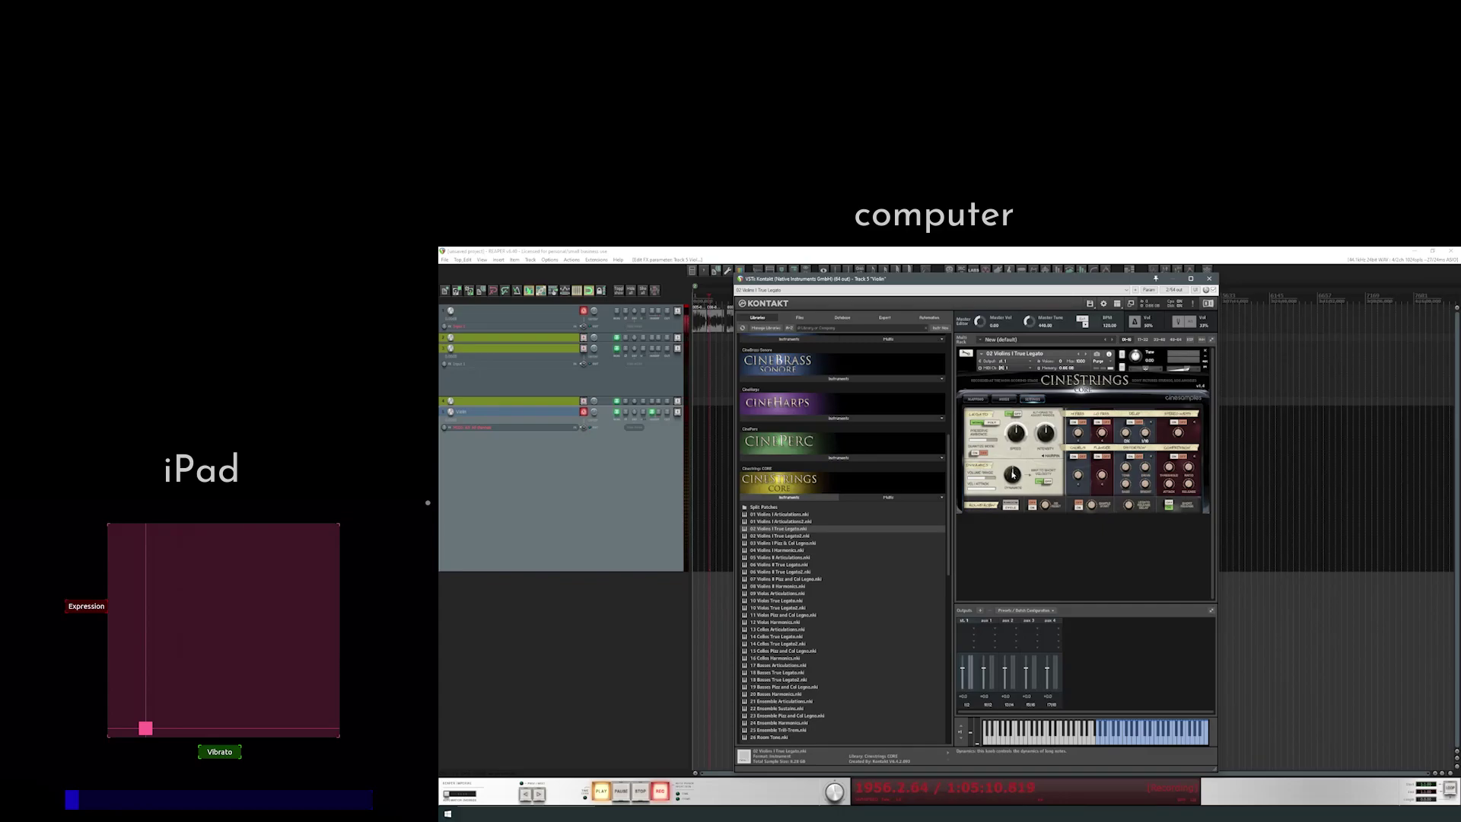
pyautogui.hotkey('alt', 'Tab')
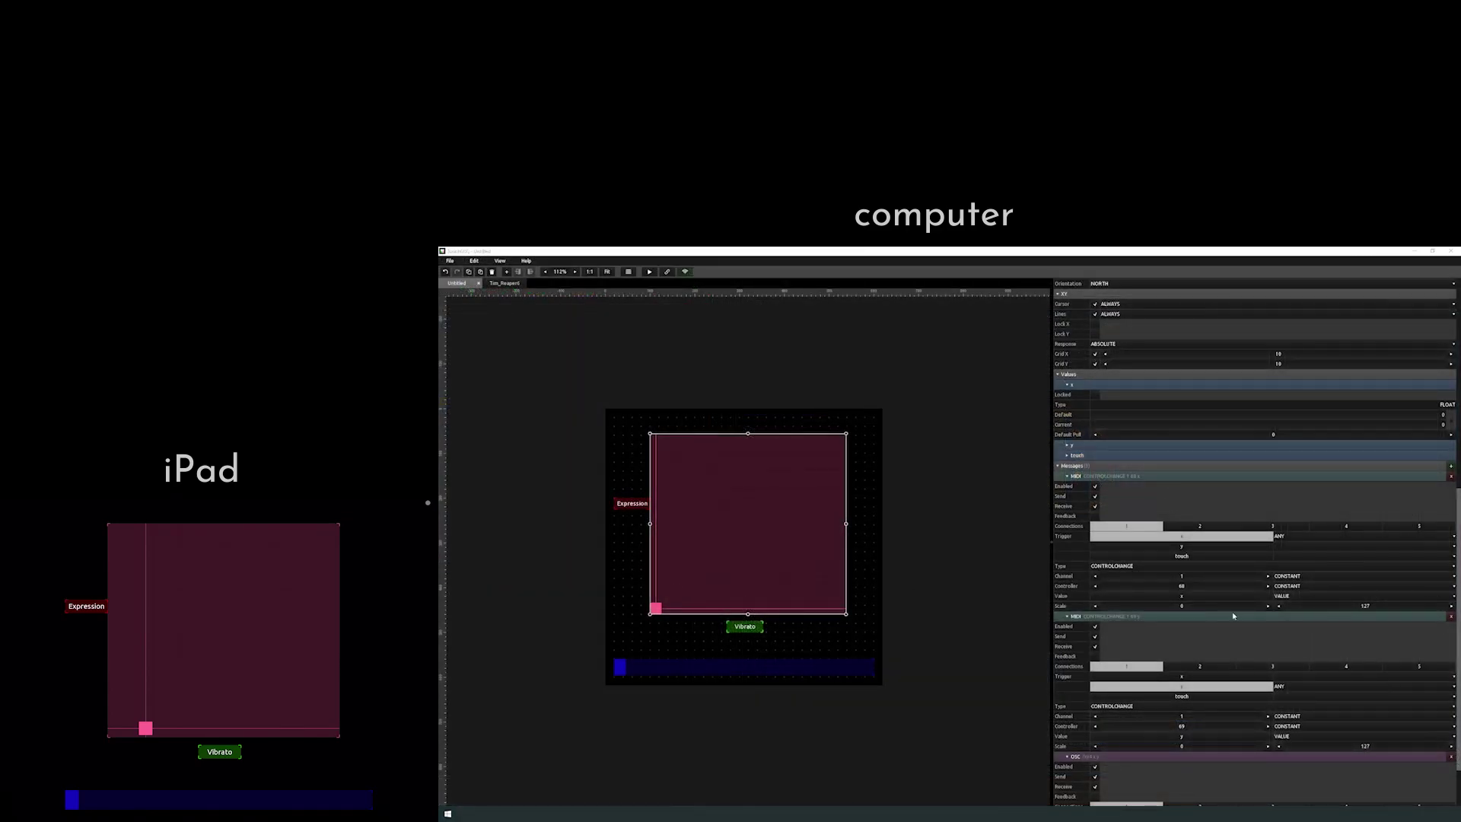
# - Enable Receive on both of the XY pad's MIDI messages (CC 68 and CC 69)
pyautogui.click(1096, 641)
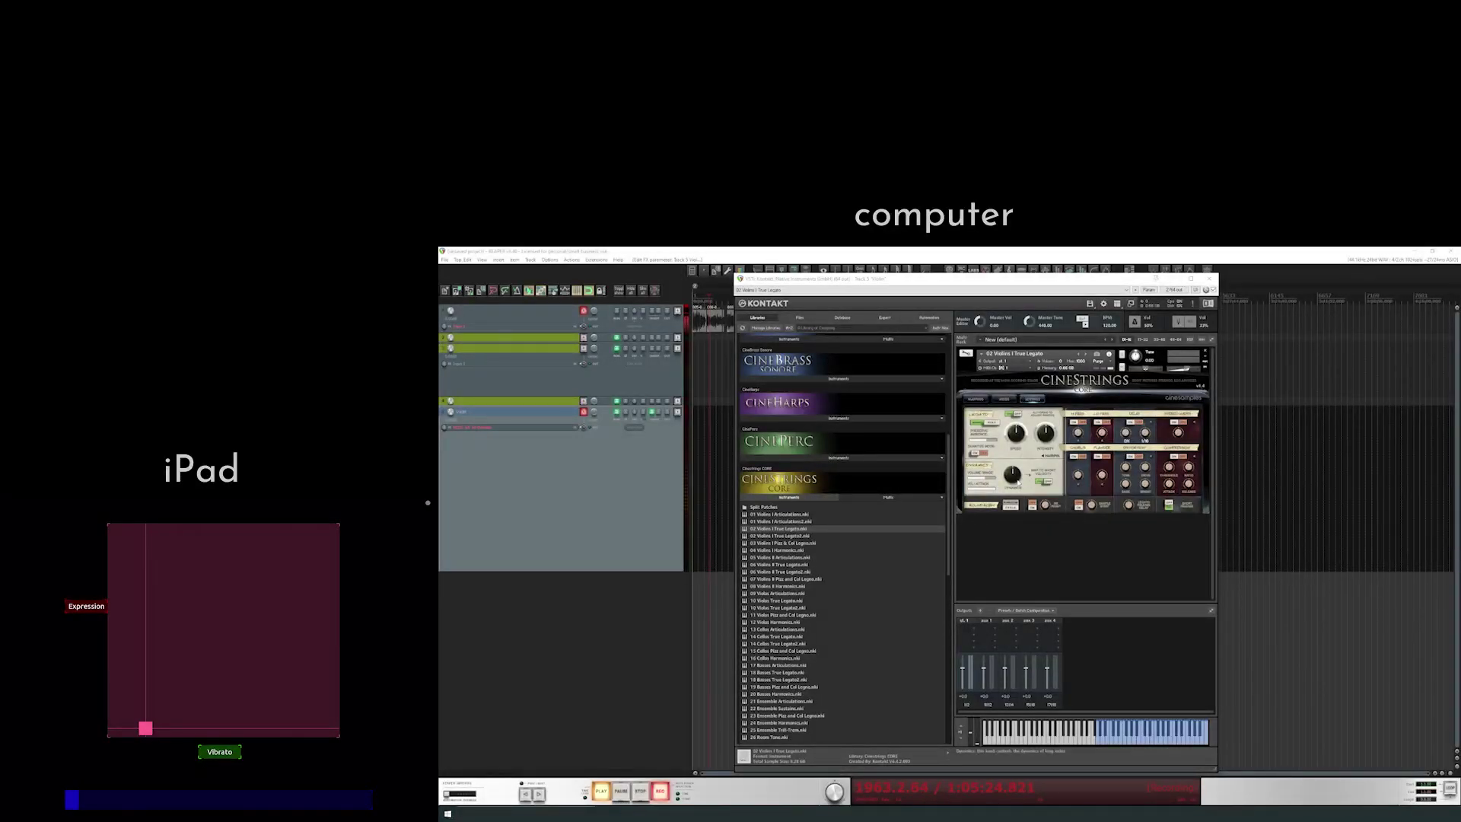
pyautogui.click(1014, 474)
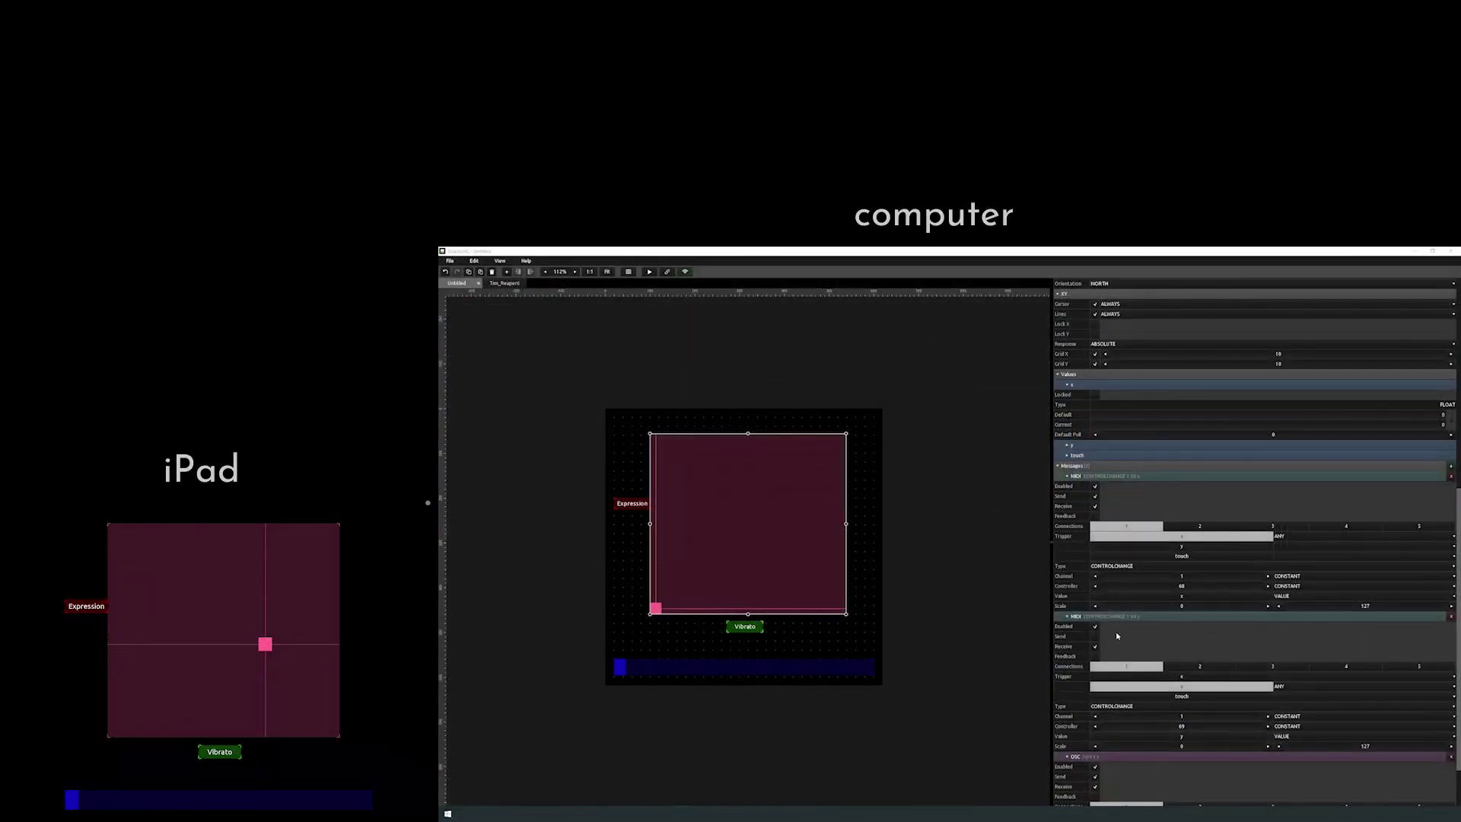
pyautogui.click(1096, 645)
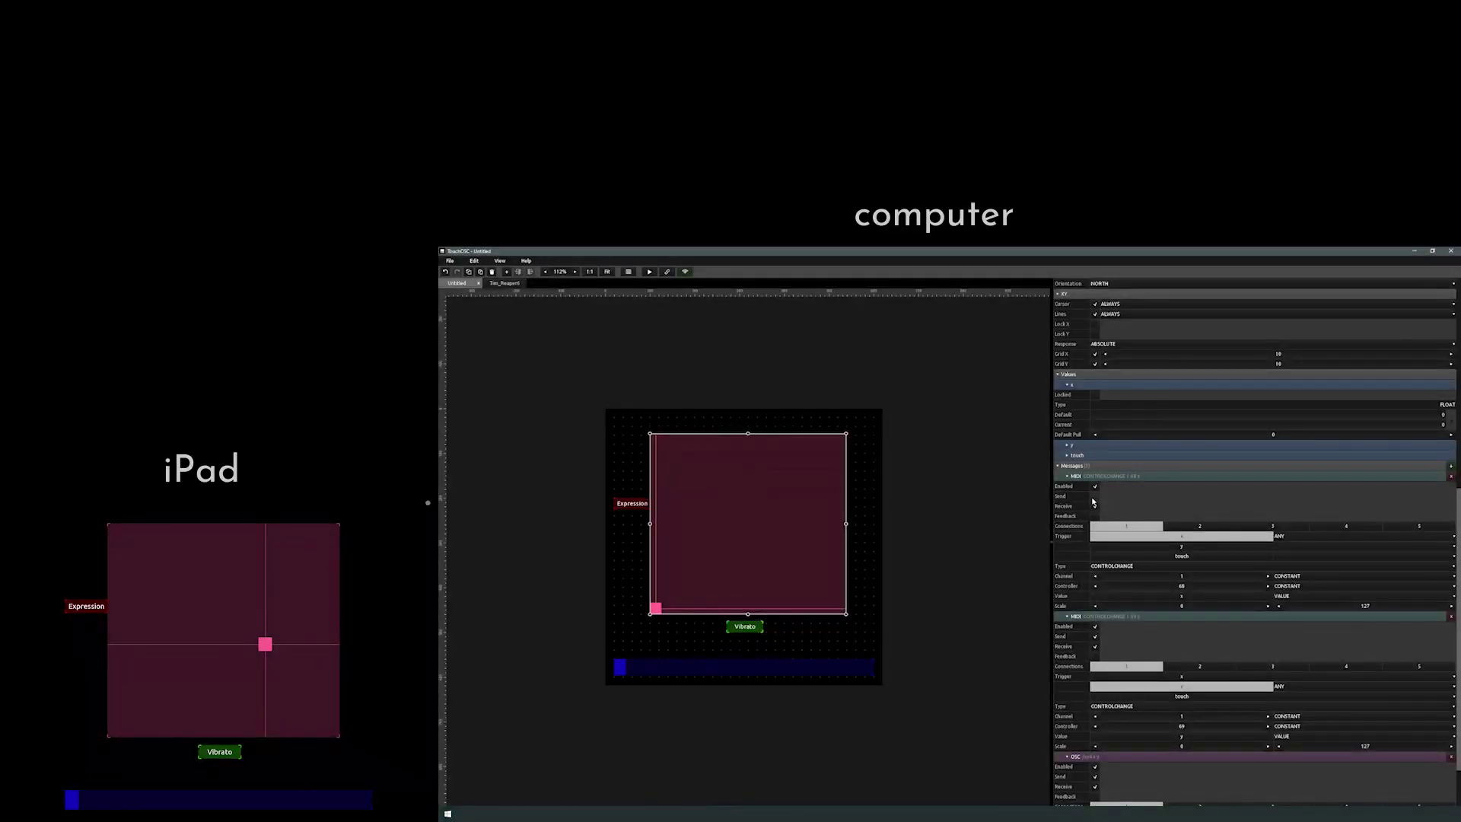
pyautogui.click(1095, 505)
# - In Kontakt, MIDI-learn a CineStrings knob to the XY pad via Learn MIDI CC# Automation
pyautogui.hotkey('alt', 'Tab')
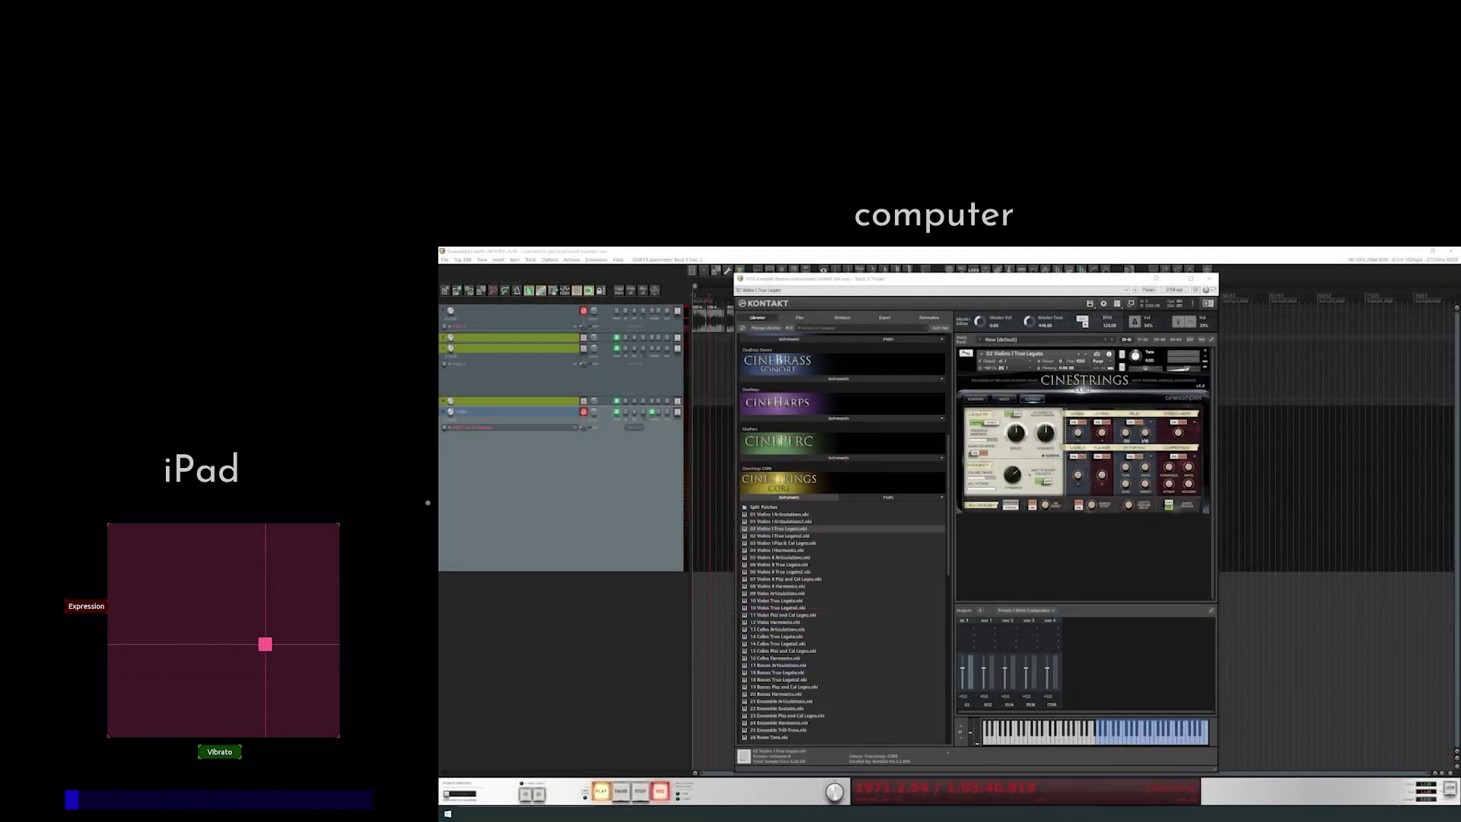
pyautogui.rightClick(1016, 433)
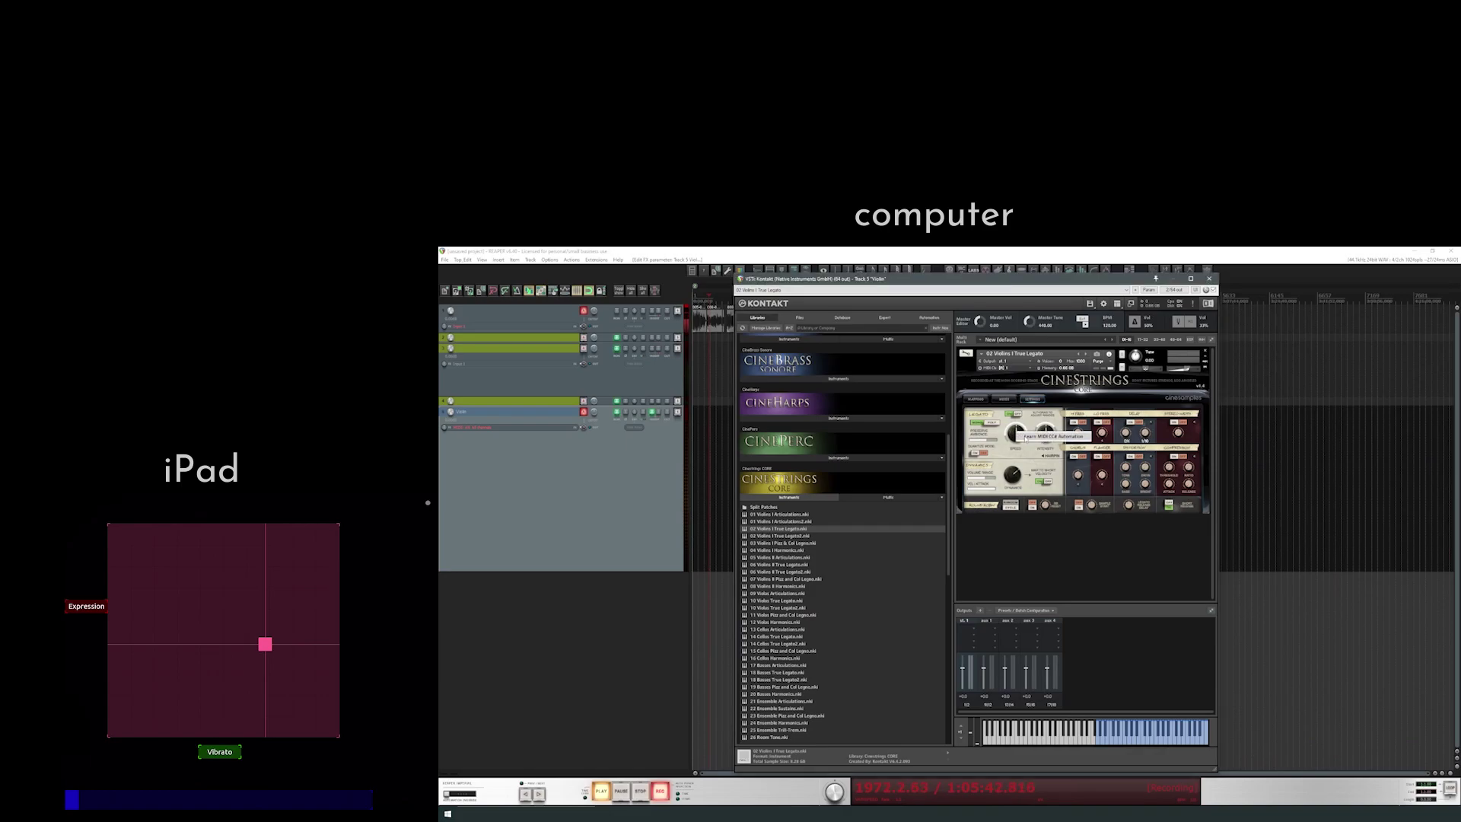
pyautogui.click(1023, 436)
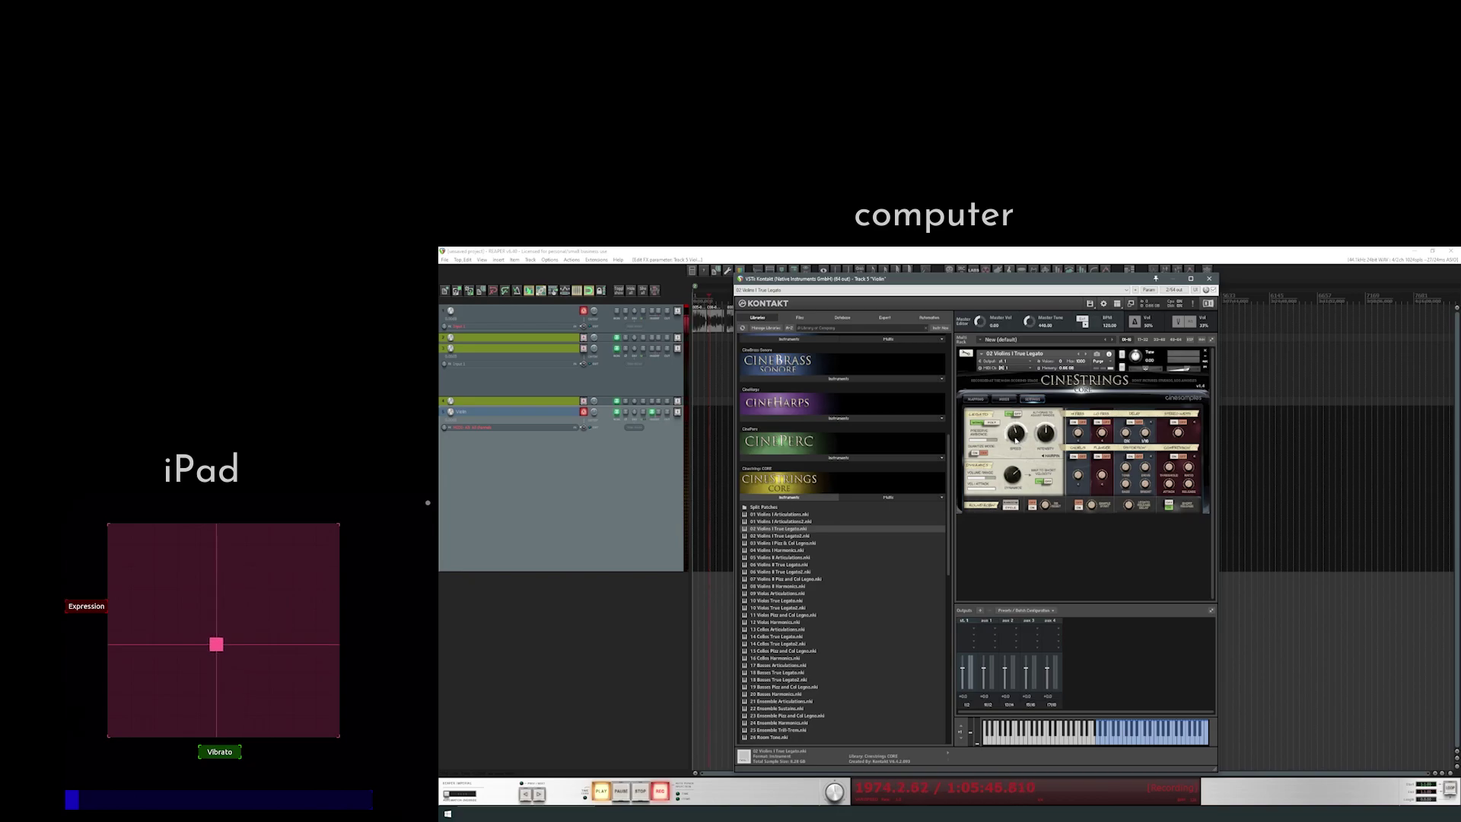
pyautogui.hotkey('alt', 'Tab')
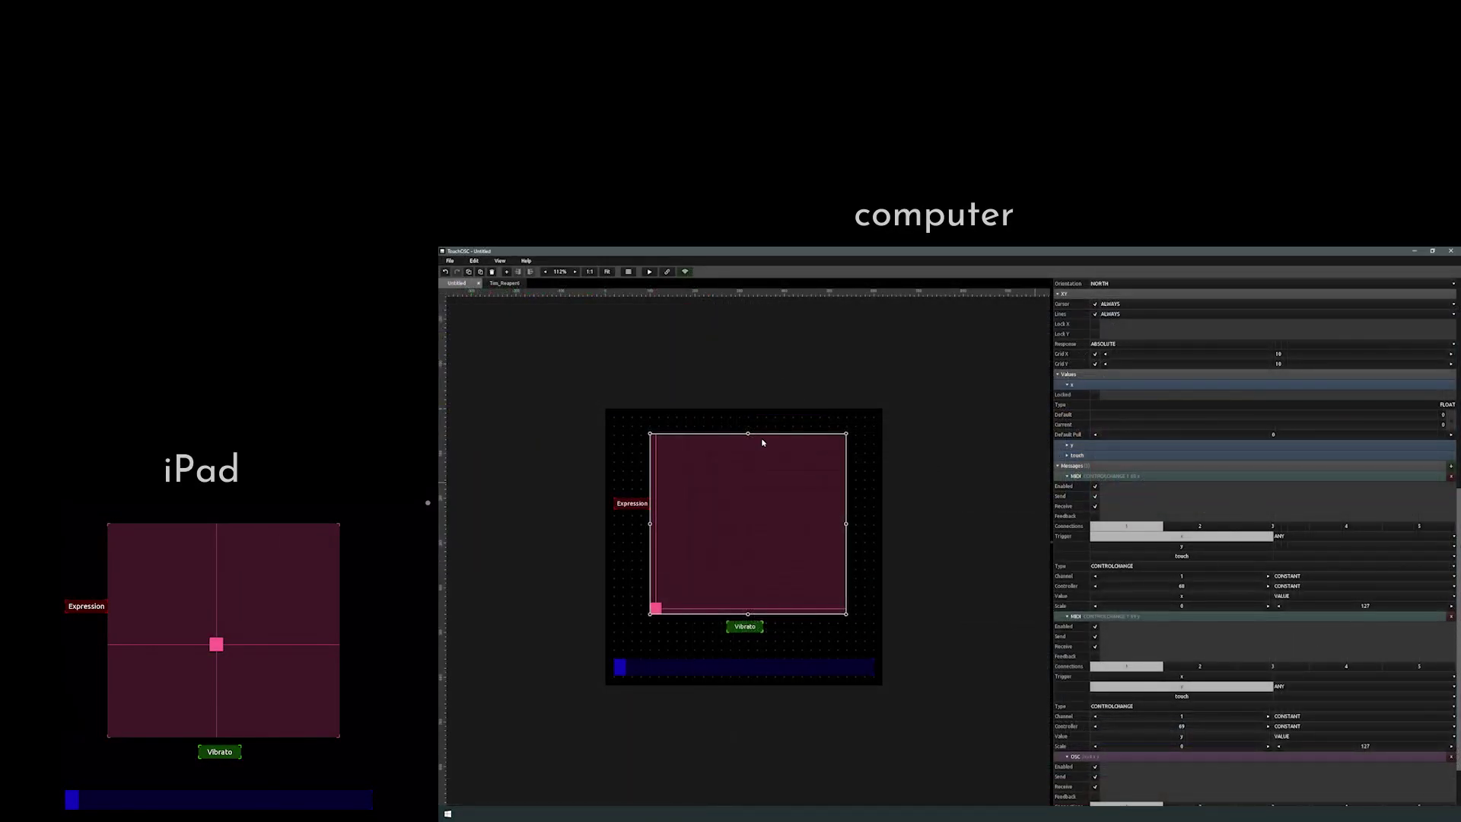
# - Switch to Reaper to test the iPad XY pad against the violin patch's learned knob
pyautogui.hotkey('alt', 'Tab')
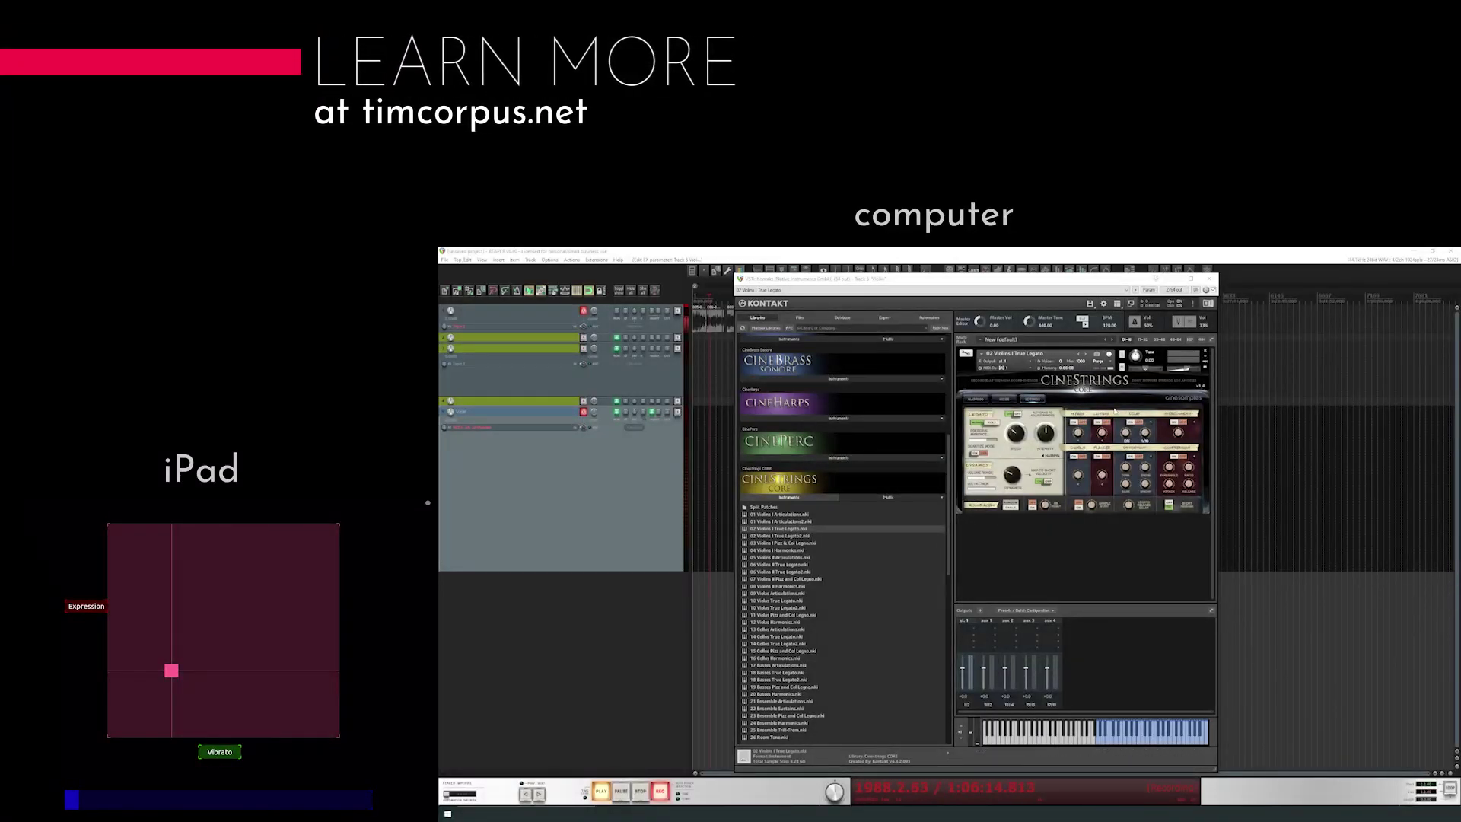
# - Add a radio control to the layout and enlarge it to 425 by 112
pyautogui.click(1207, 353)
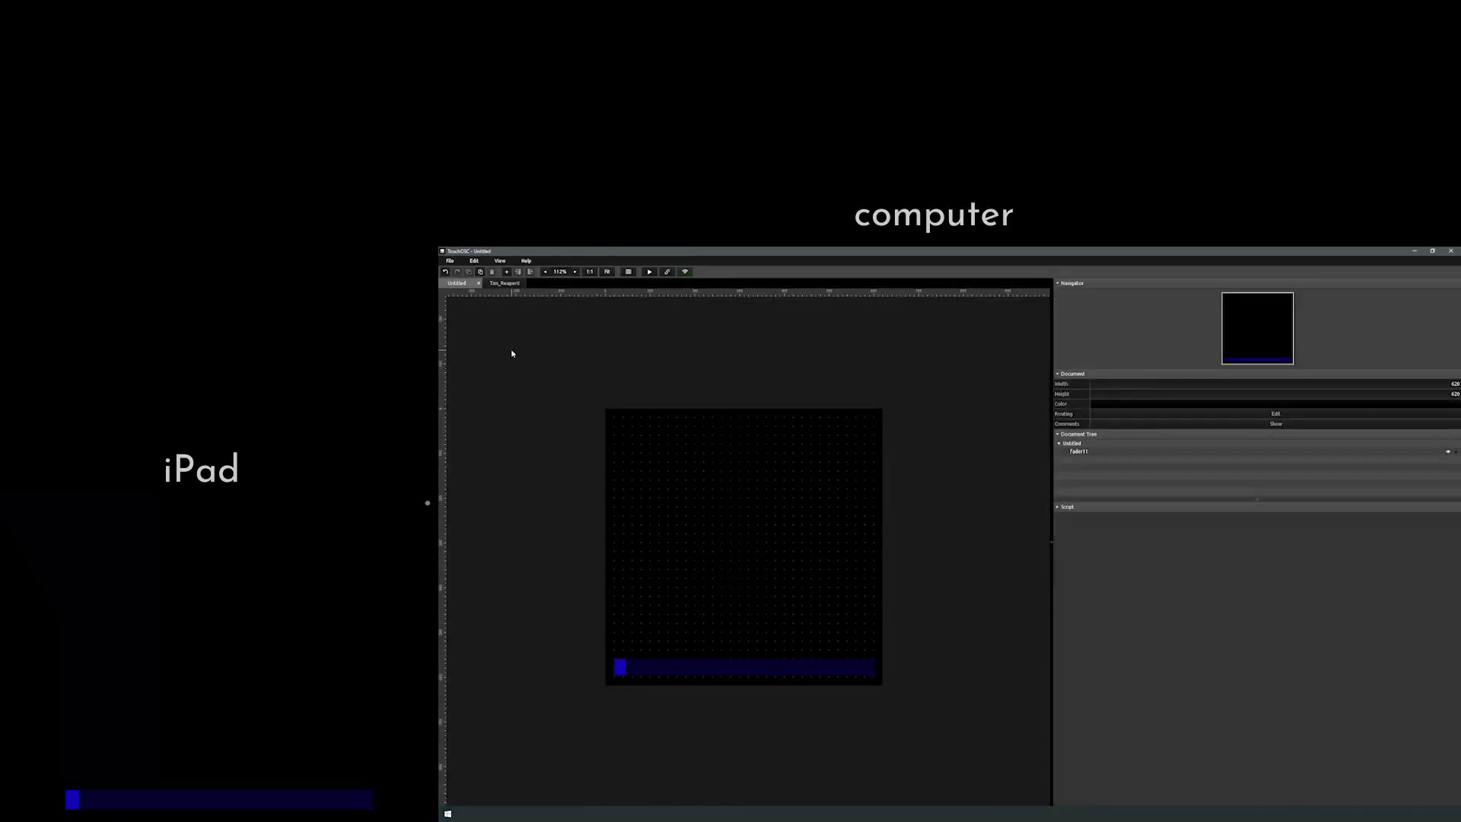
pyautogui.rightClick(677, 499)
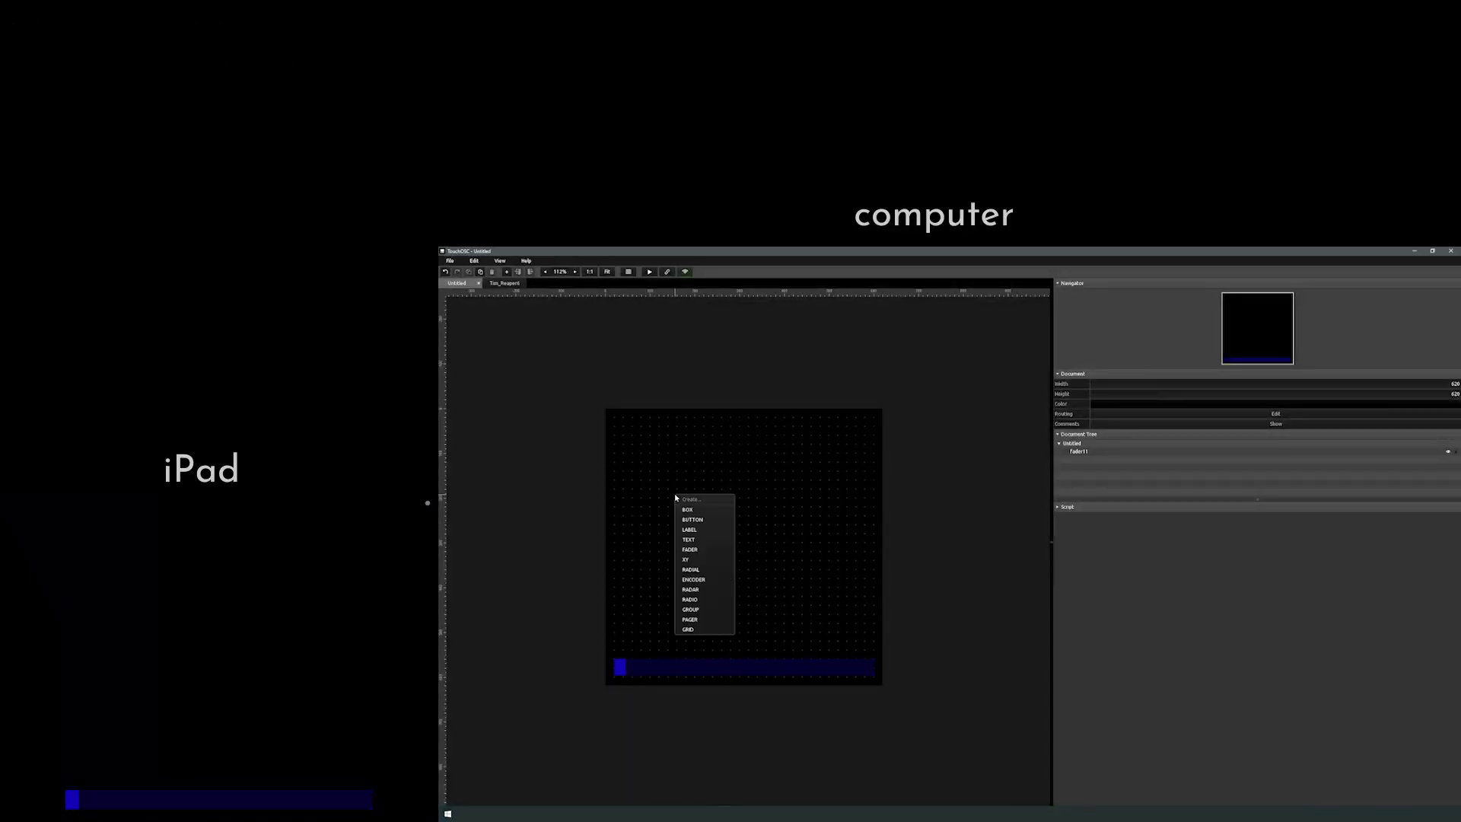
pyautogui.click(719, 600)
pyautogui.moveTo(765, 518); pyautogui.dragTo(874, 534)
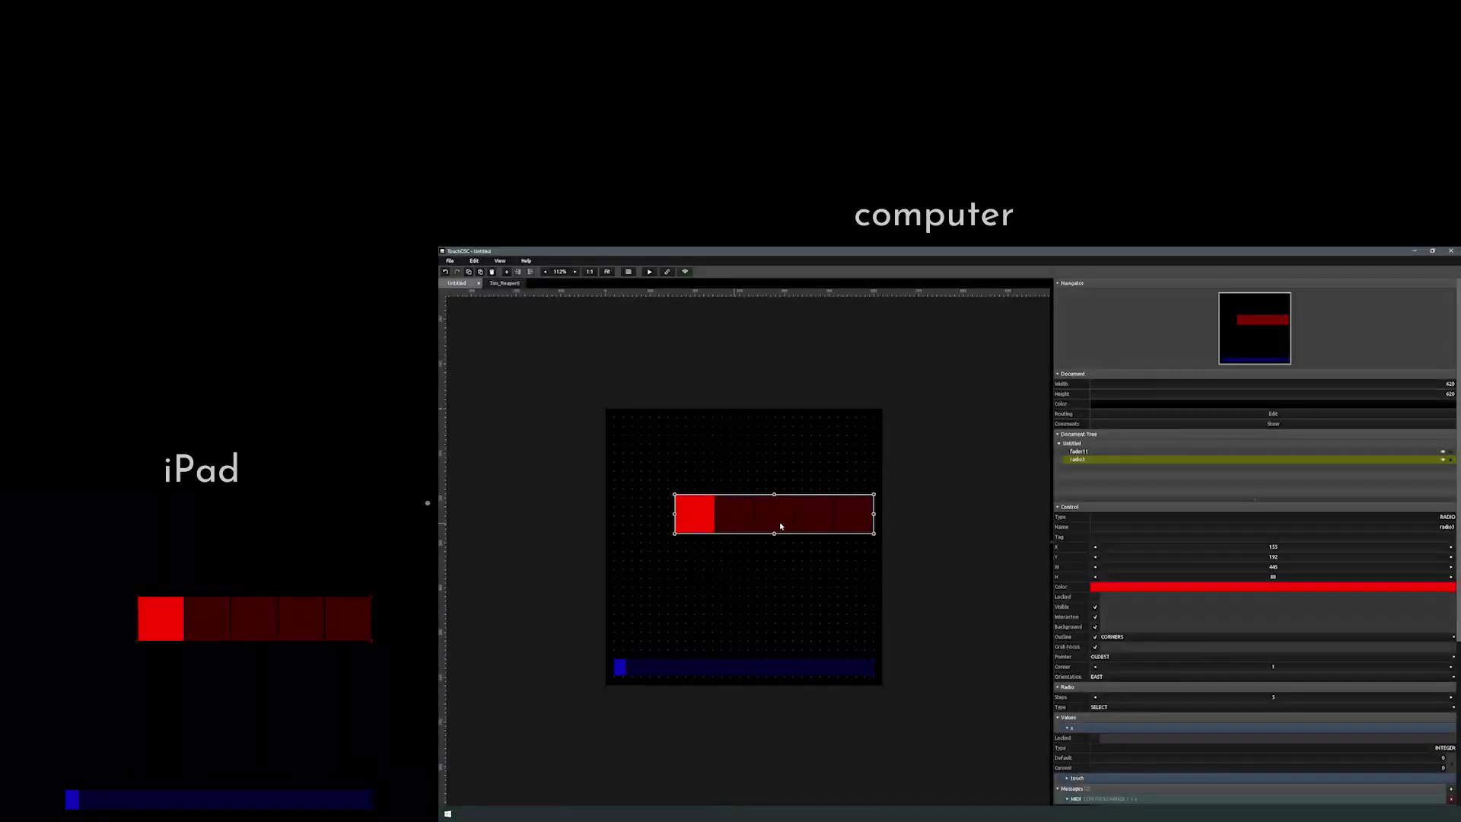
pyautogui.click(814, 568)
# - Add a label reading 'half' beneath the radio's first step
pyautogui.rightClick(709, 565)
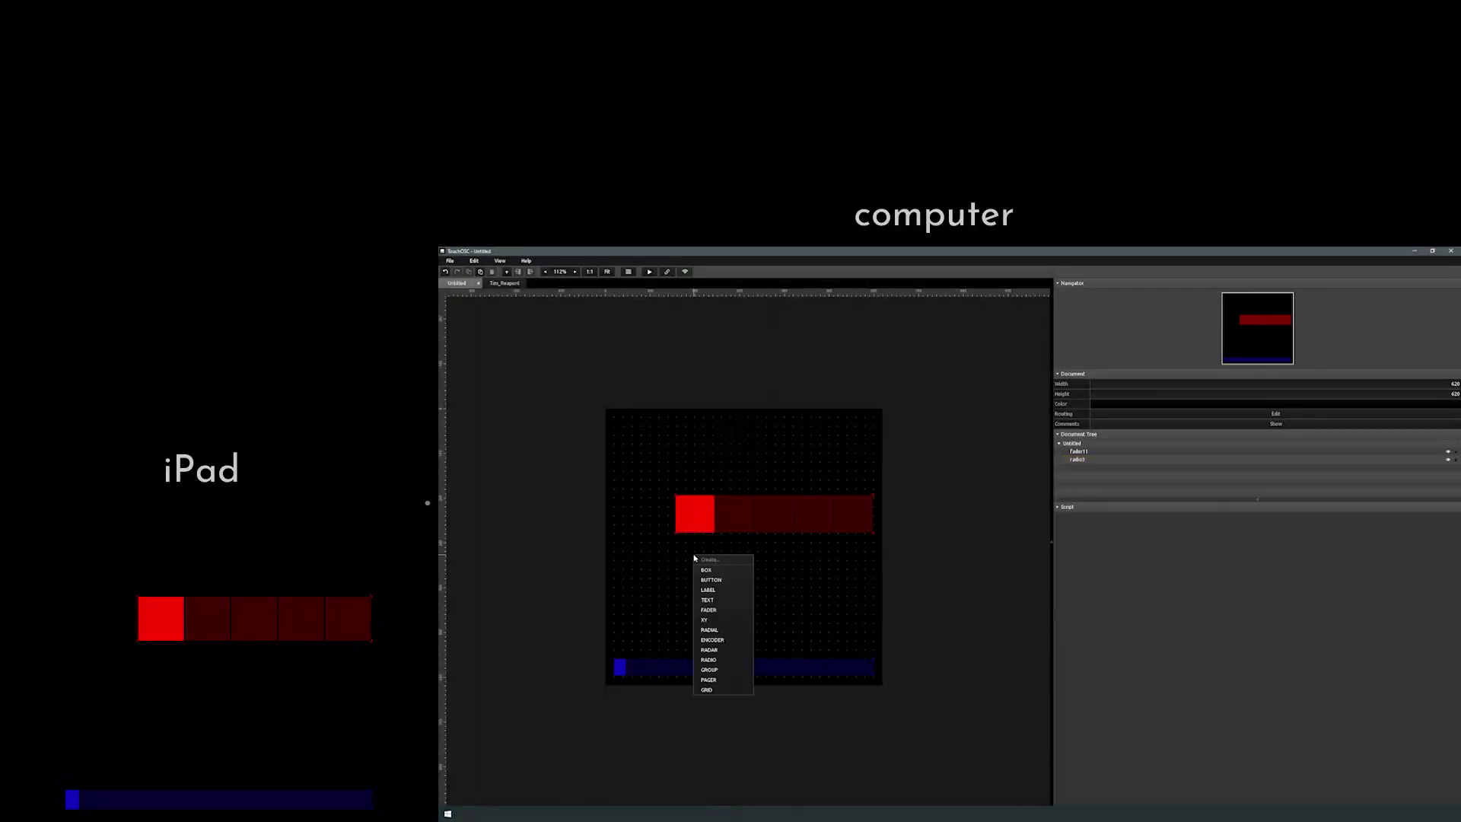
pyautogui.click(712, 594)
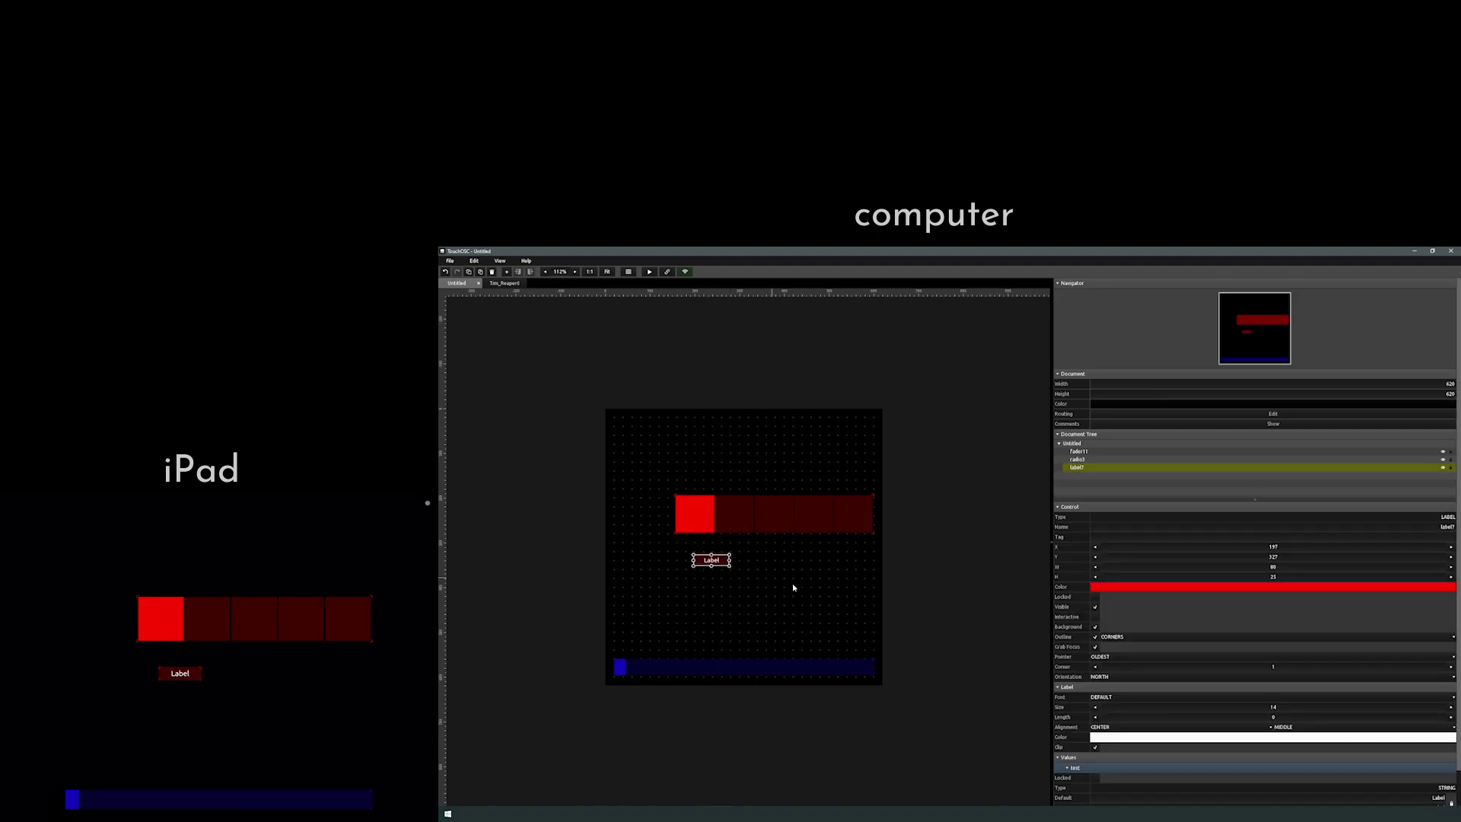
pyautogui.scroll(-1, 1294, 761)
pyautogui.click(1423, 780)
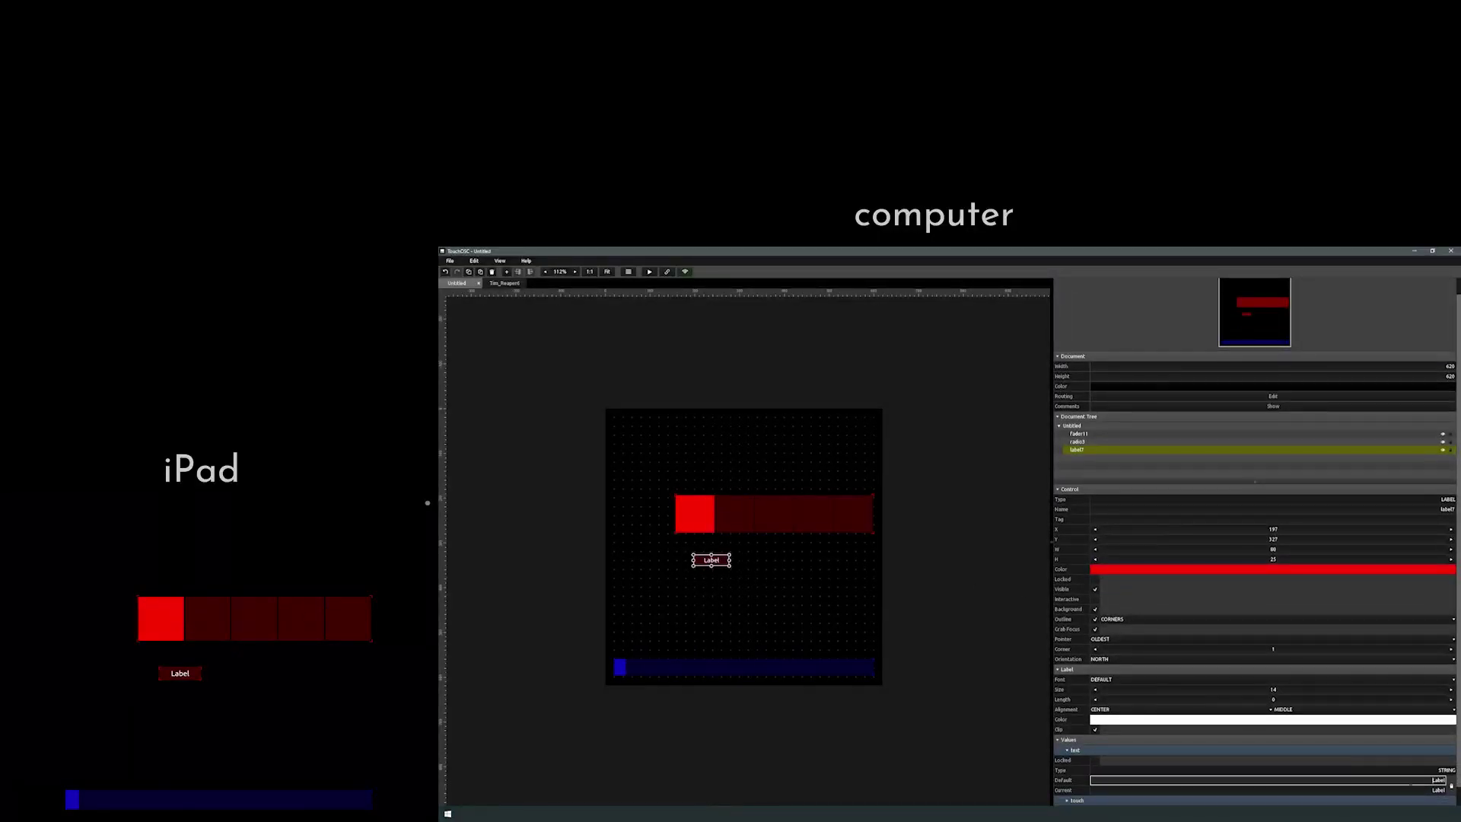
pyautogui.hotkey('ctrl', 'a')
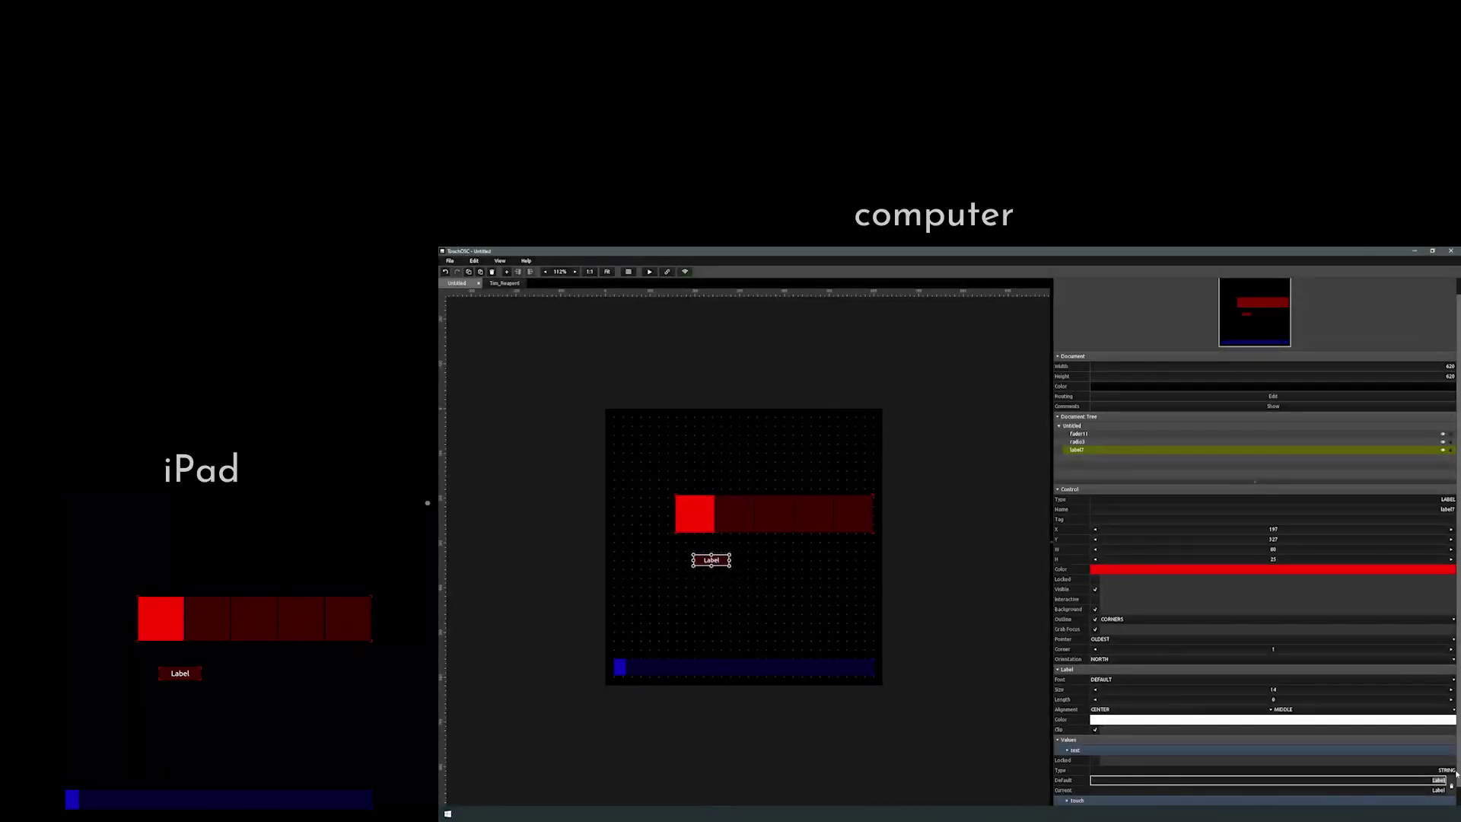
pyautogui.write('half')
pyautogui.press('Return')
pyautogui.click(687, 582)
pyautogui.moveTo(711, 565); pyautogui.dragTo(695, 550)
# - Duplicate the half label beside it and change its text to 'quarter'
pyautogui.hotkey('ctrl', 'd')
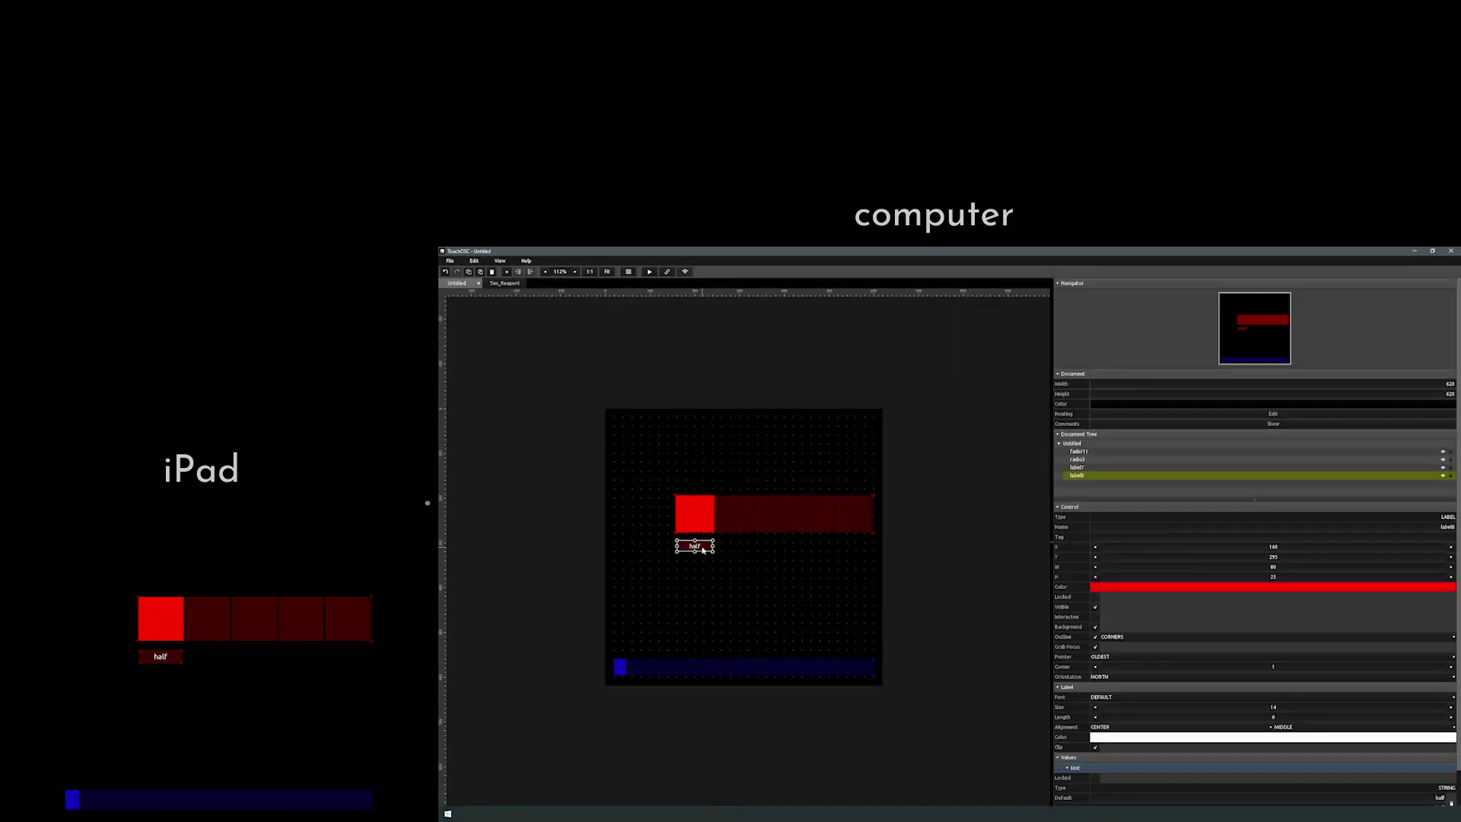
pyautogui.moveTo(703, 549); pyautogui.dragTo(740, 548)
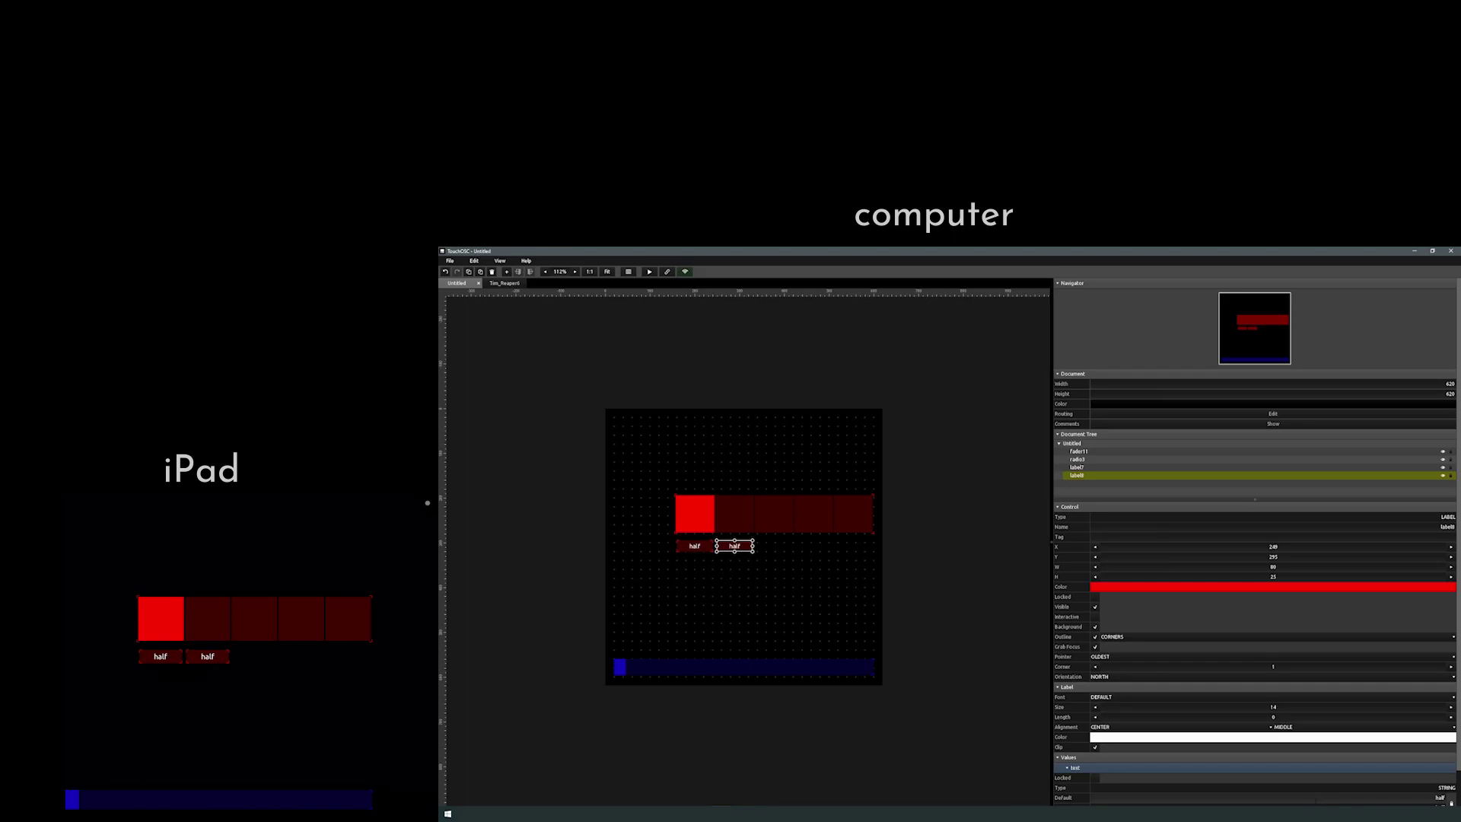
pyautogui.click(1439, 797)
pyautogui.hotkey('ctrl', 'a')
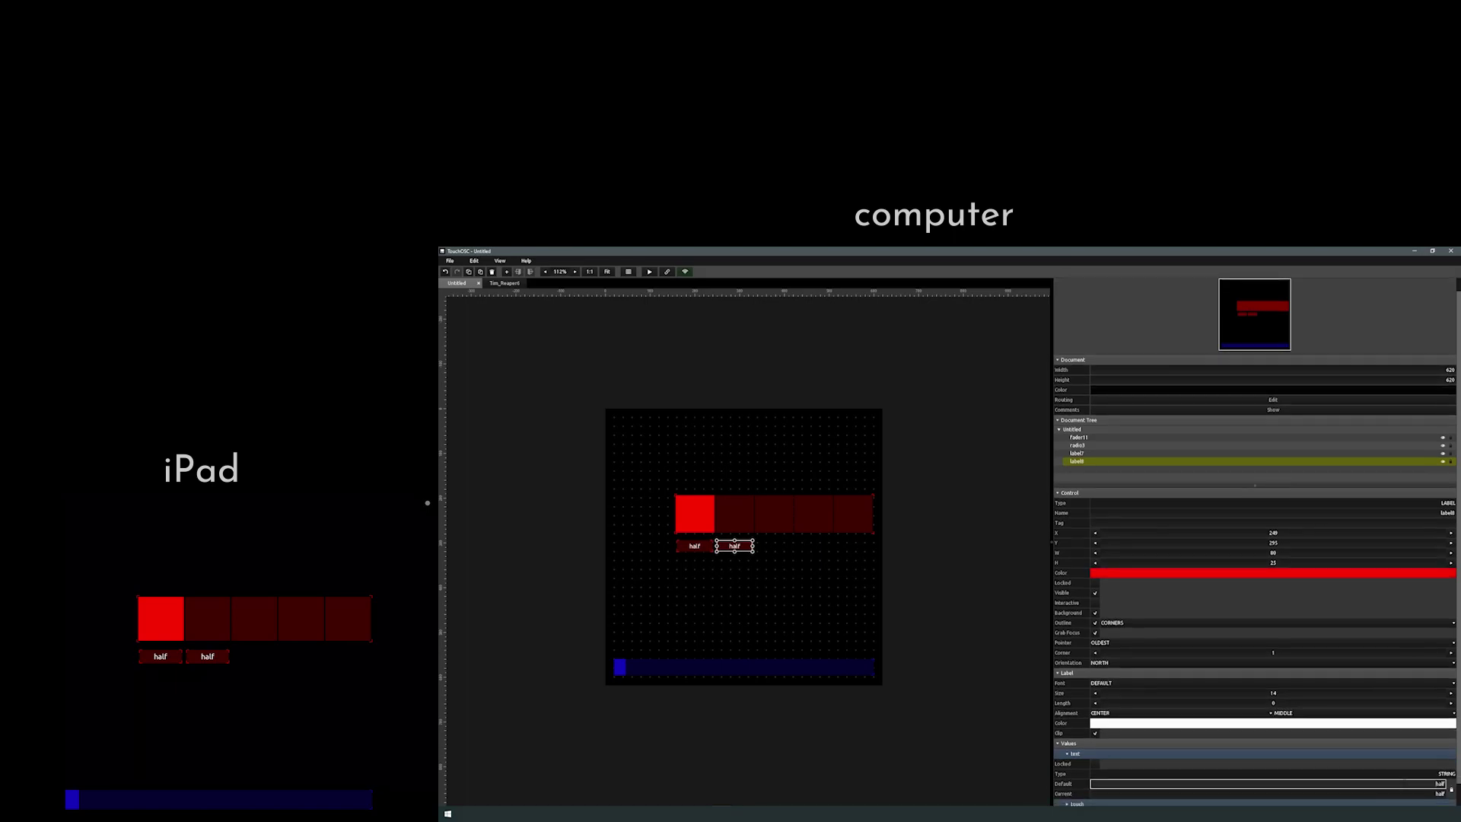
pyautogui.press('BackSpace')
pyautogui.write('quarter')
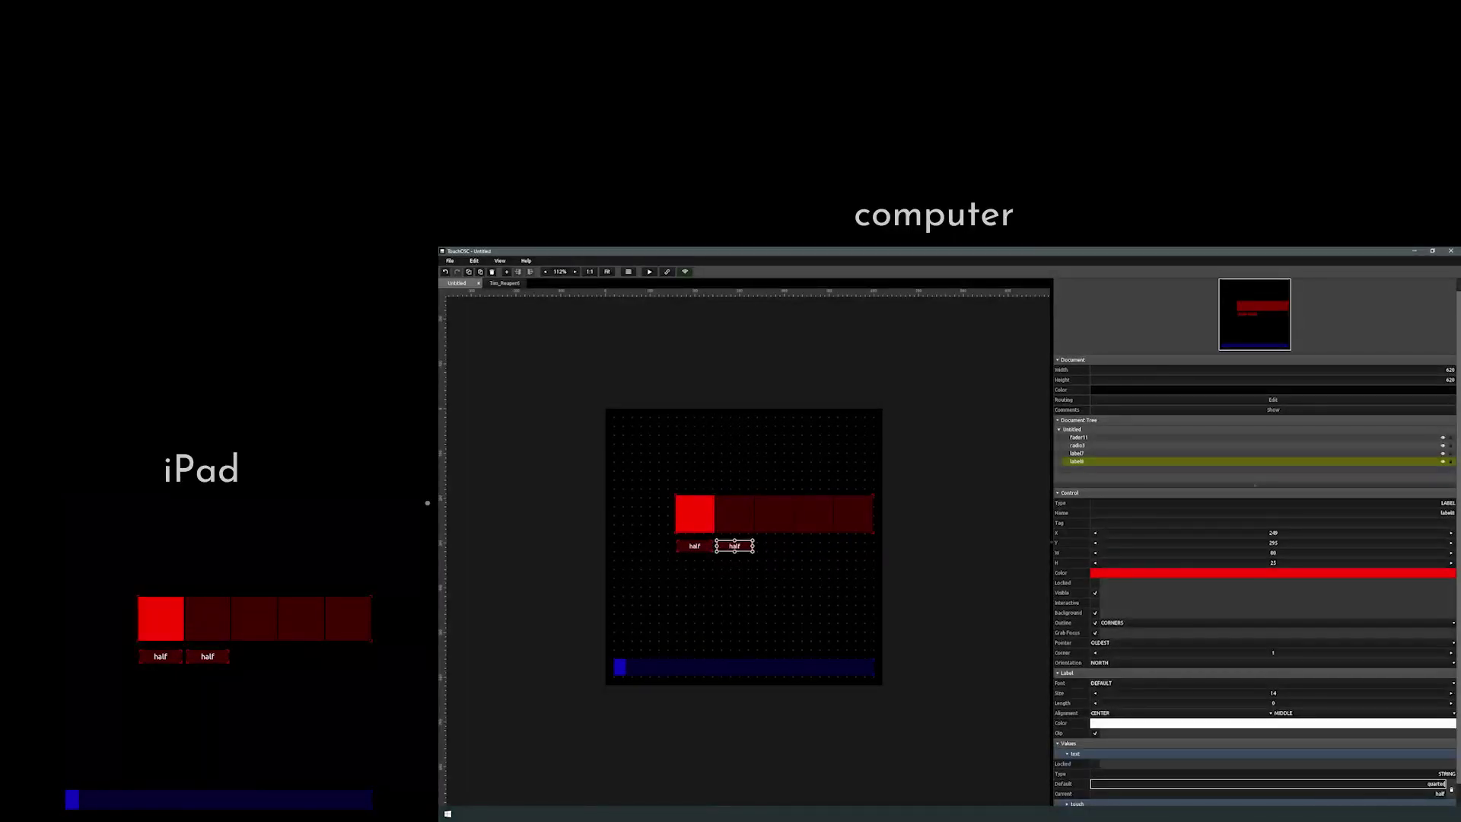
pyautogui.click(879, 567)
# - Copy the quarter label to its right and change its text to 'eighth'
pyautogui.rightClick(735, 543)
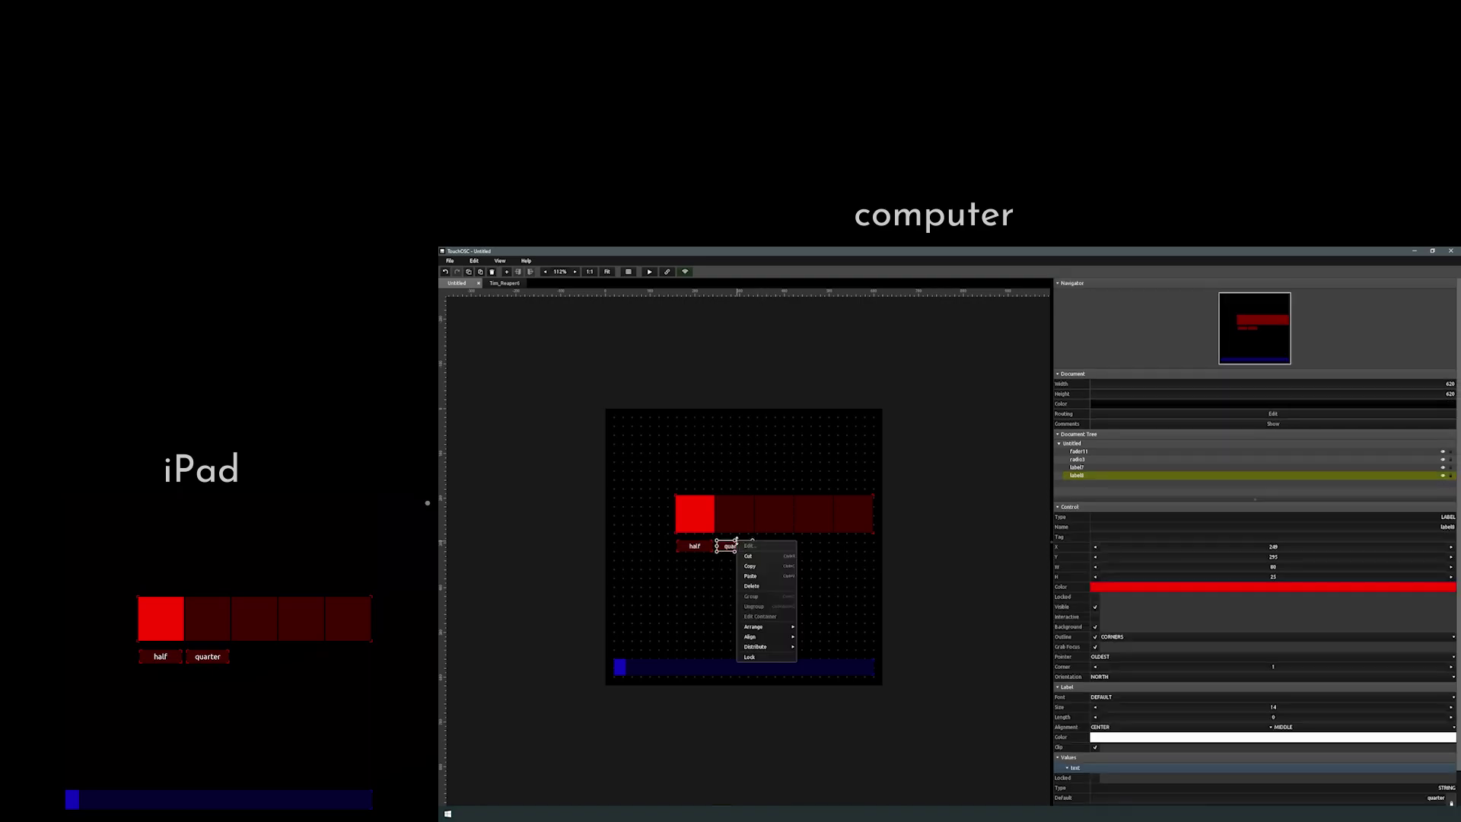
pyautogui.click(750, 566)
pyautogui.hotkey('ctrl', 'v')
pyautogui.moveTo(735, 548); pyautogui.dragTo(780, 549)
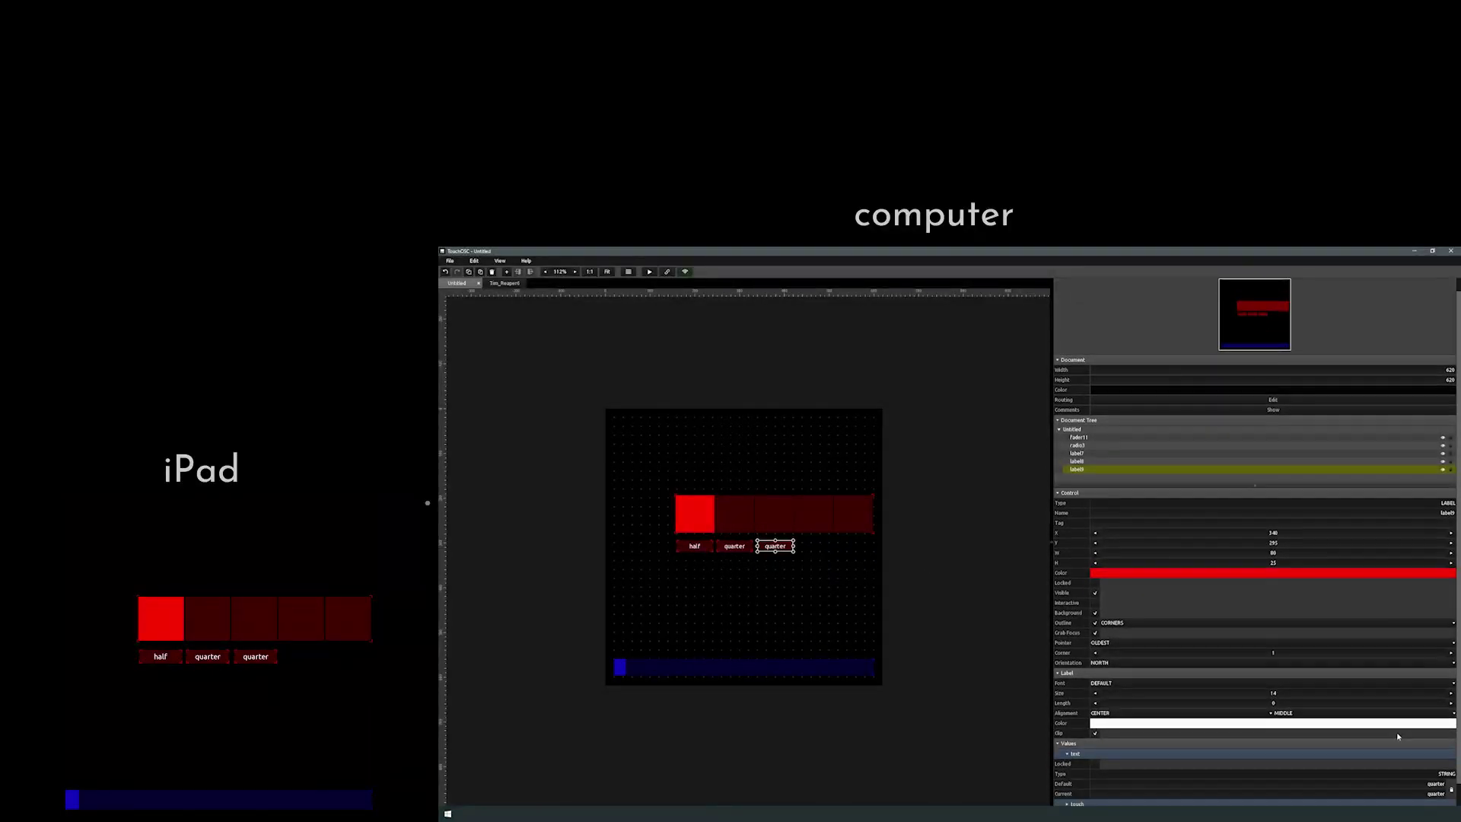
pyautogui.doubleClick(1449, 784)
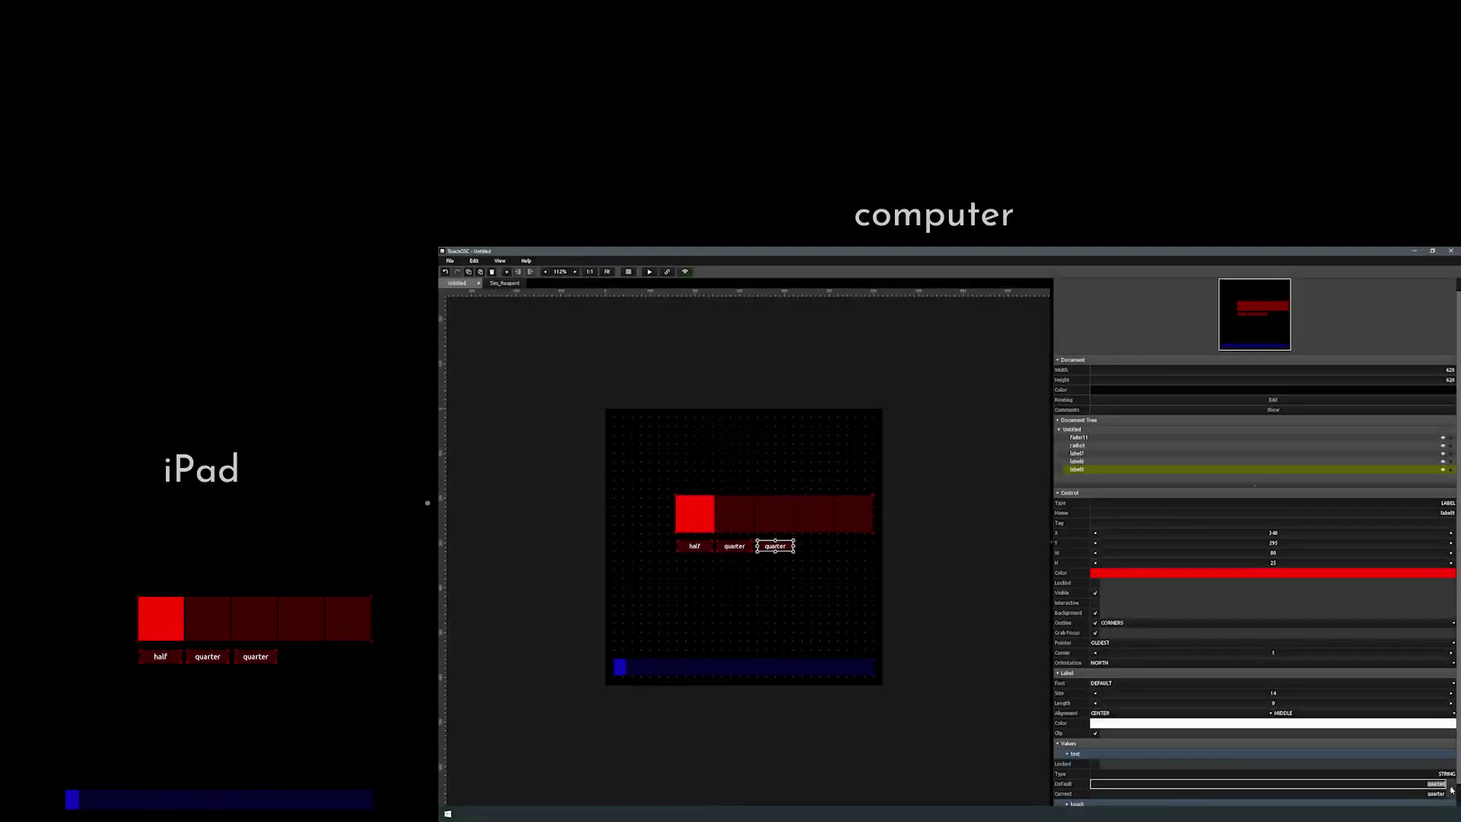
pyautogui.write('eighth')
pyautogui.press('Return')
pyautogui.click(898, 624)
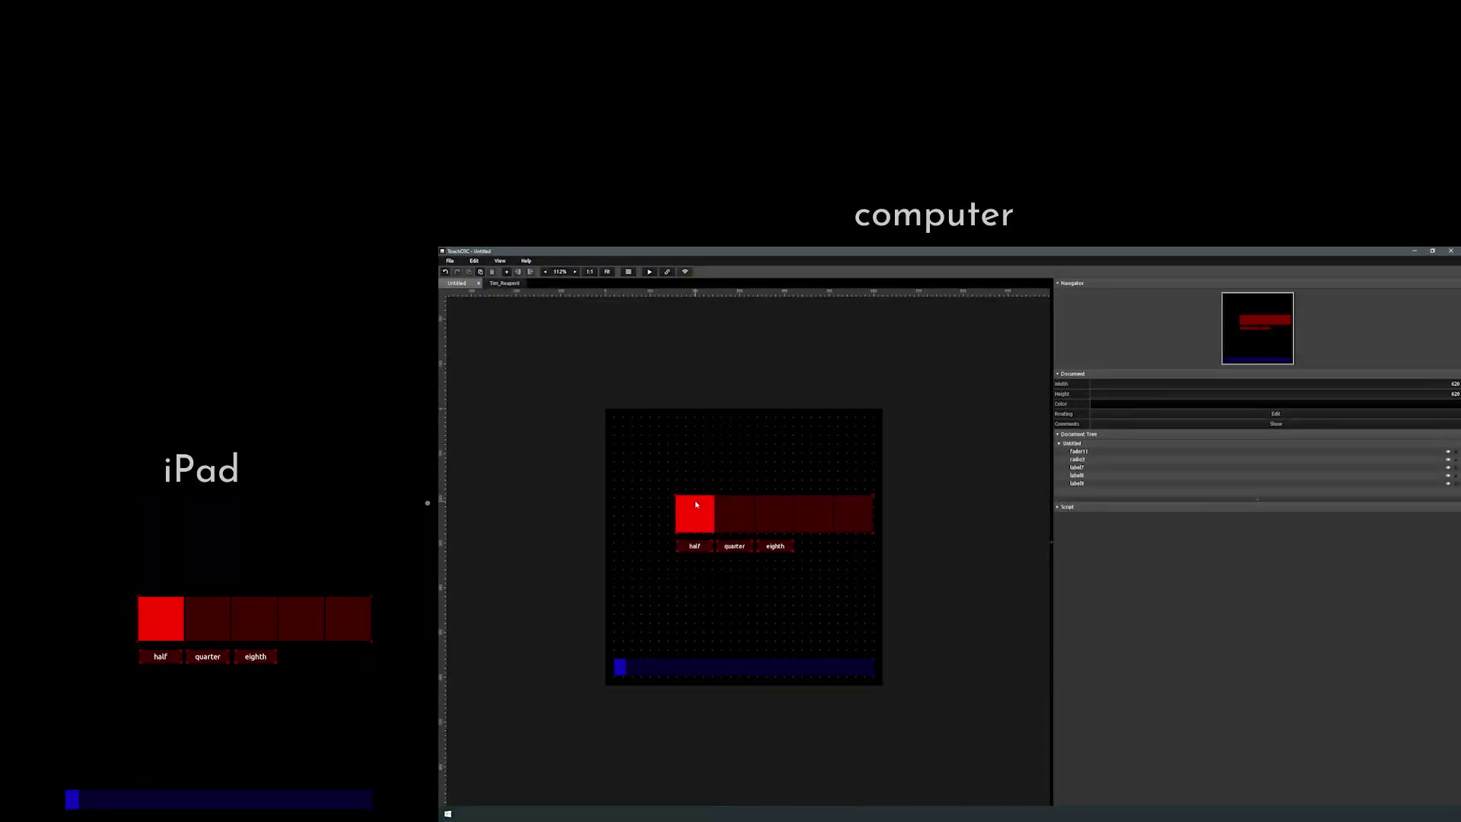
# - Set the radio control's Steps value to five using the stepper arrows
pyautogui.click(733, 512)
pyautogui.scroll(-5, 1294, 529)
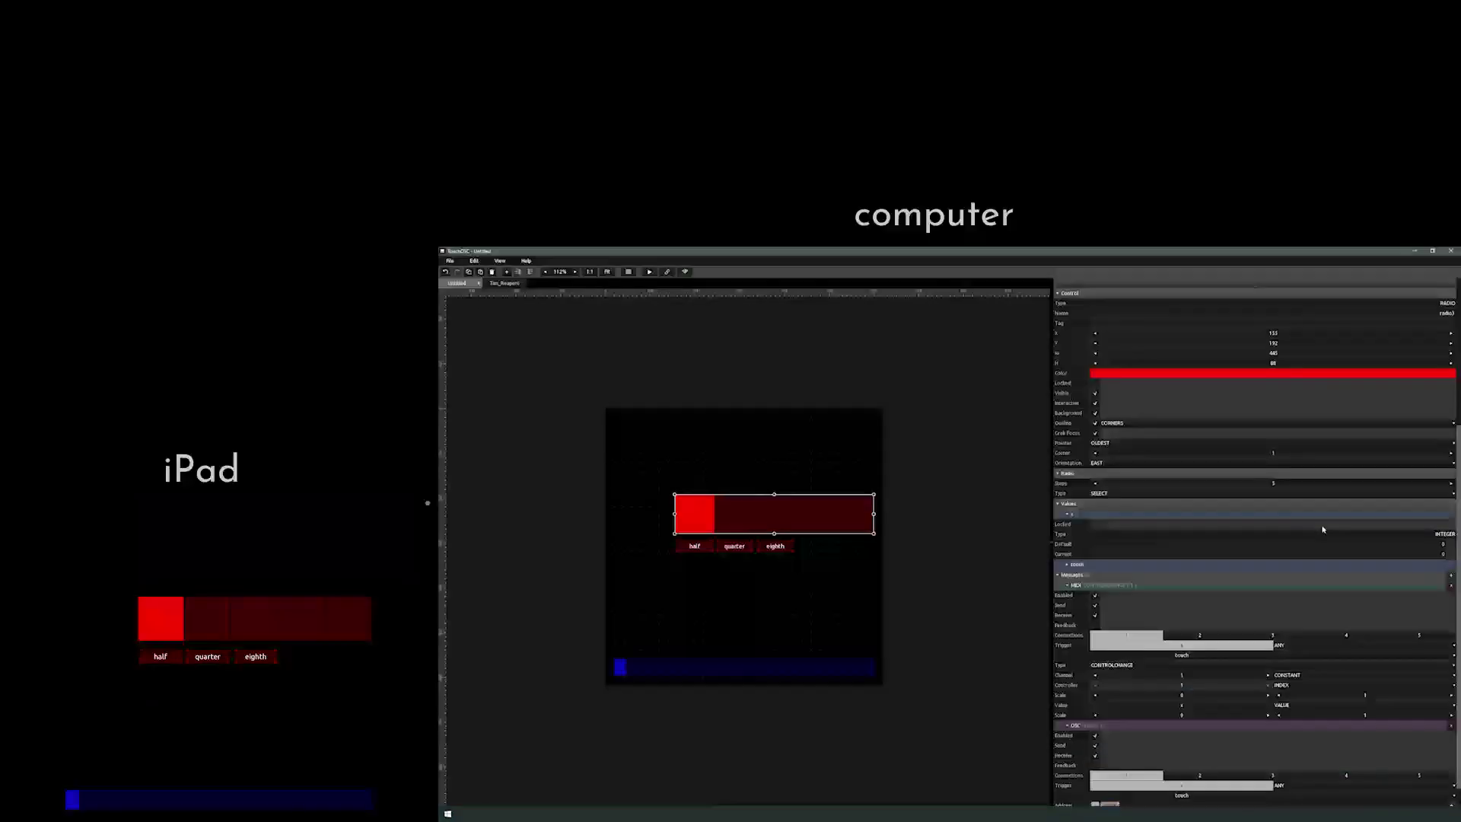
pyautogui.scroll(-1, 1323, 529)
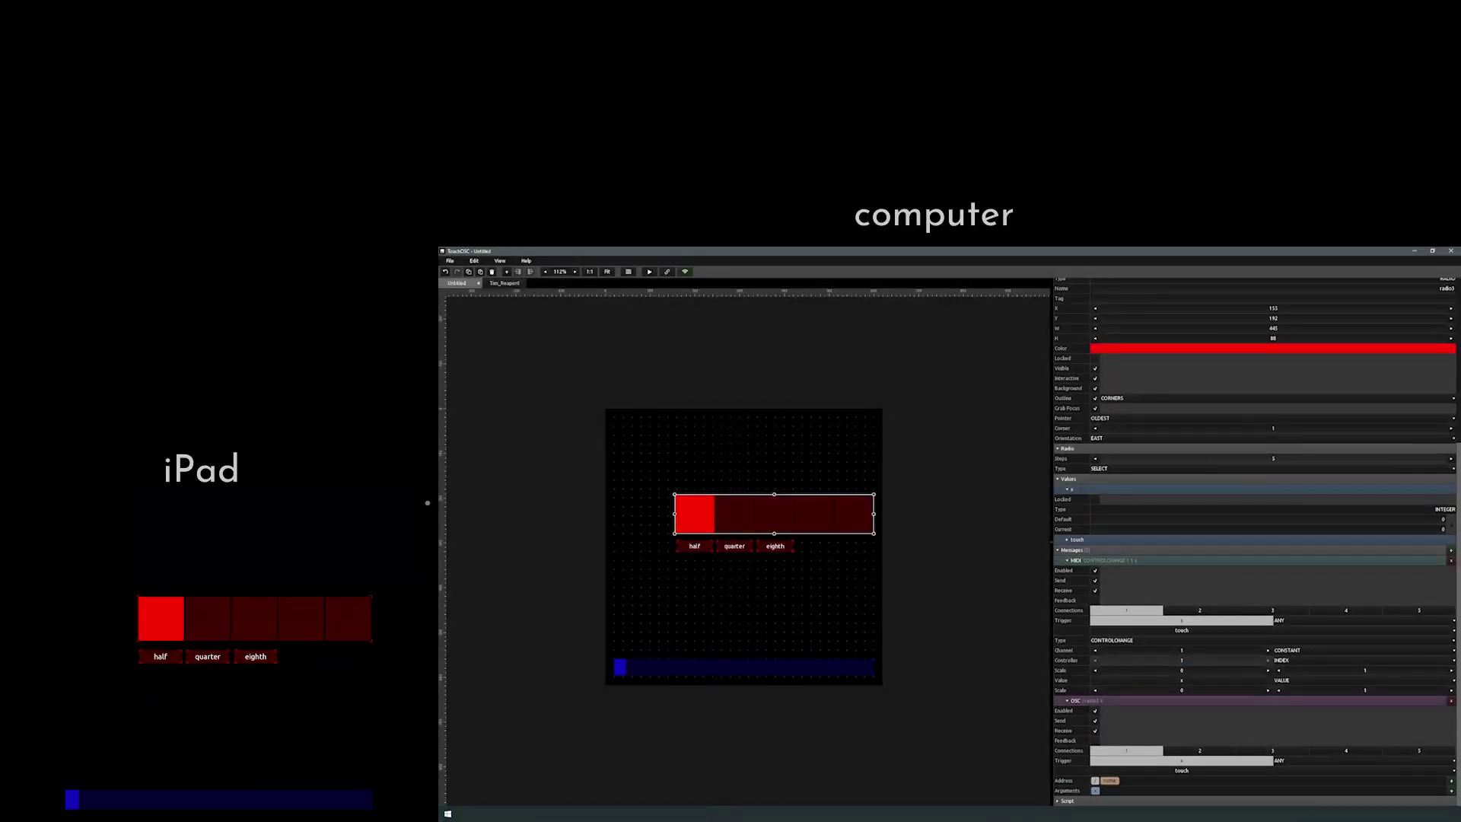
pyautogui.click(1451, 458)
pyautogui.click(1451, 458)
pyautogui.click(1451, 458)
pyautogui.click(1451, 458)
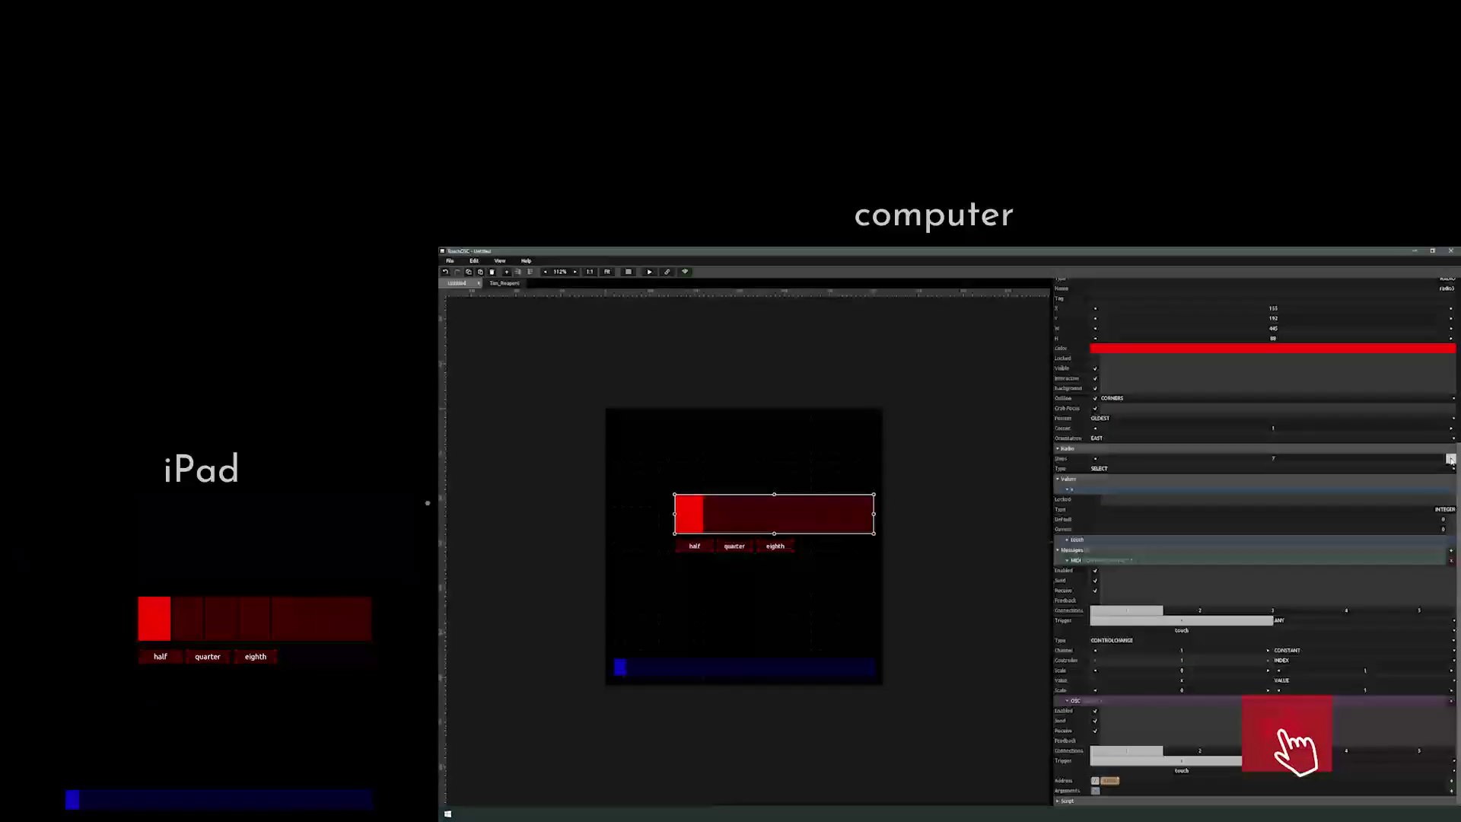
pyautogui.click(1096, 458)
pyautogui.click(1096, 458)
pyautogui.click(1096, 458)
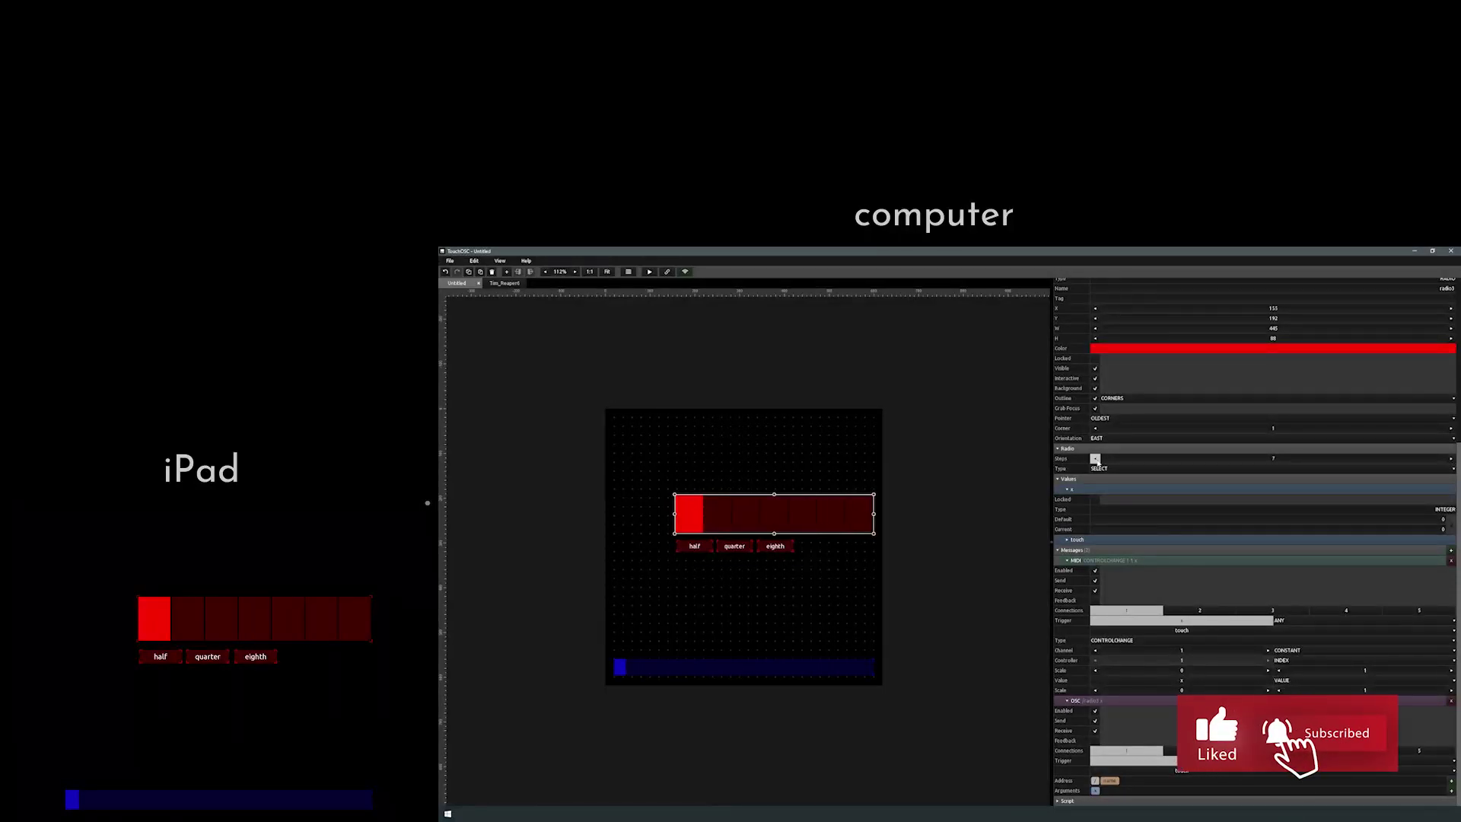
pyautogui.click(1096, 458)
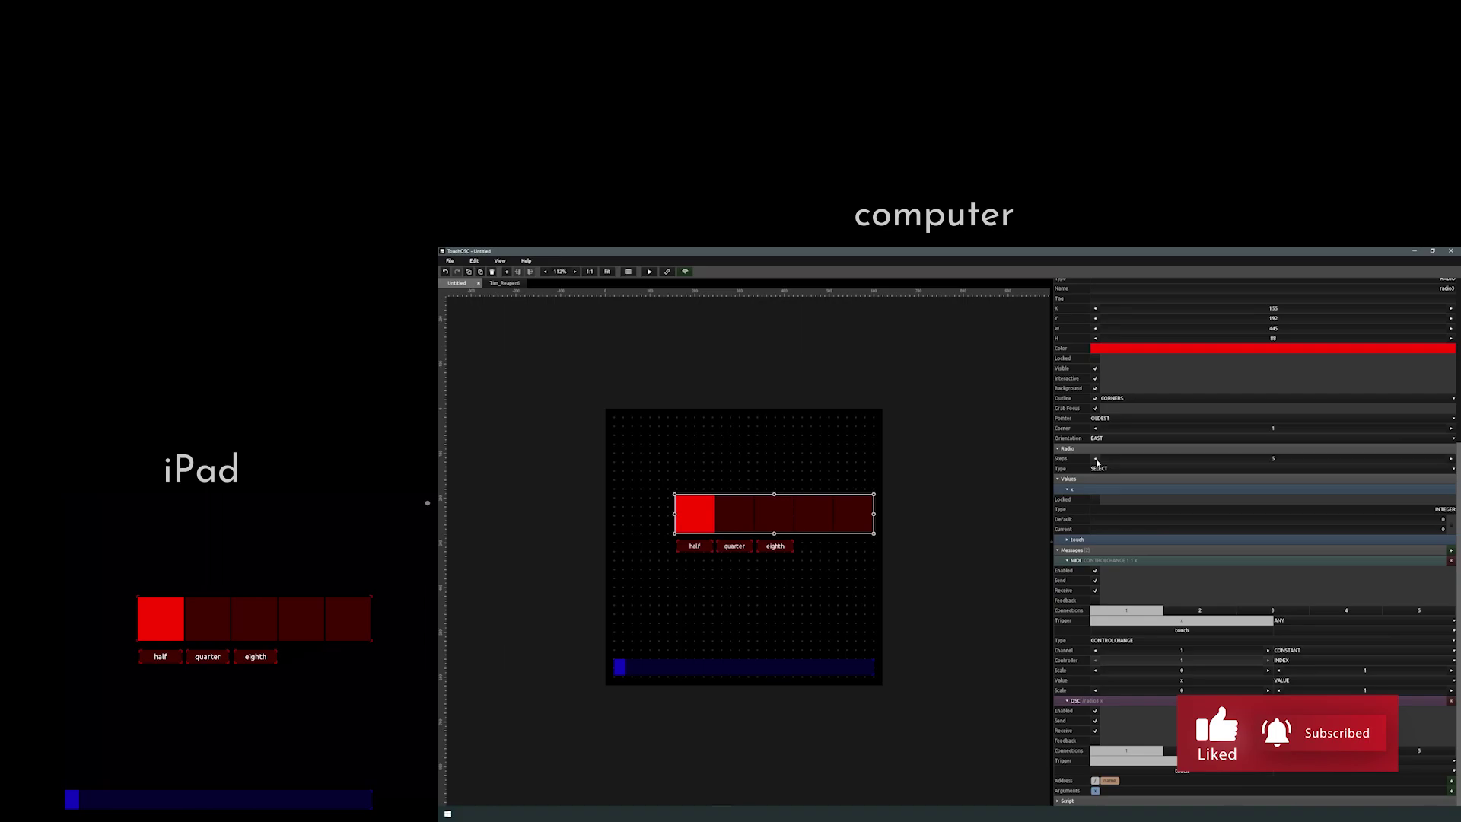
pyautogui.click(1158, 516)
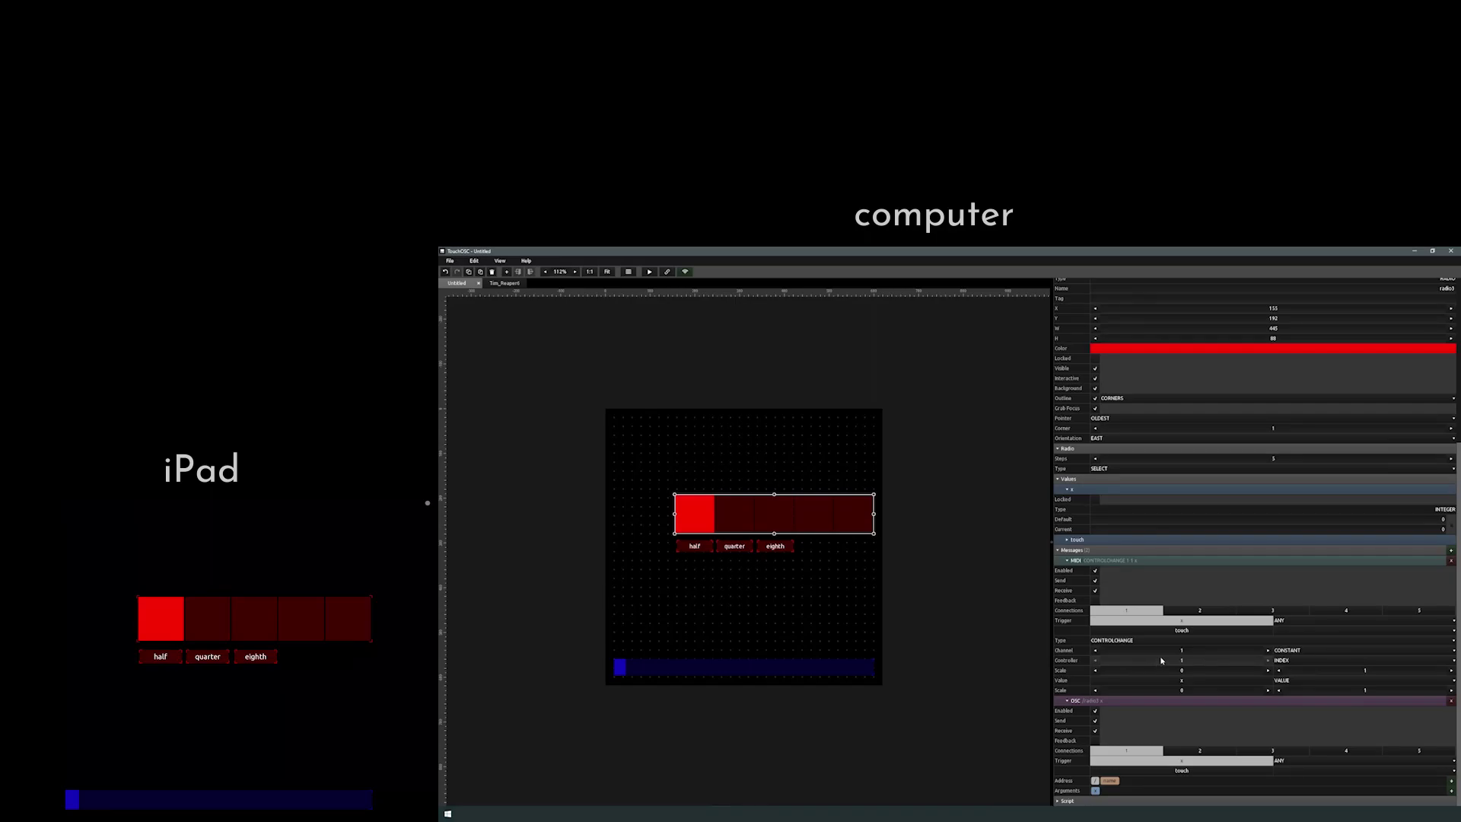
# - Set the MIDI message to channel 15 with its controller from VALUE, scaled 1 to 2
pyautogui.click(1181, 650)
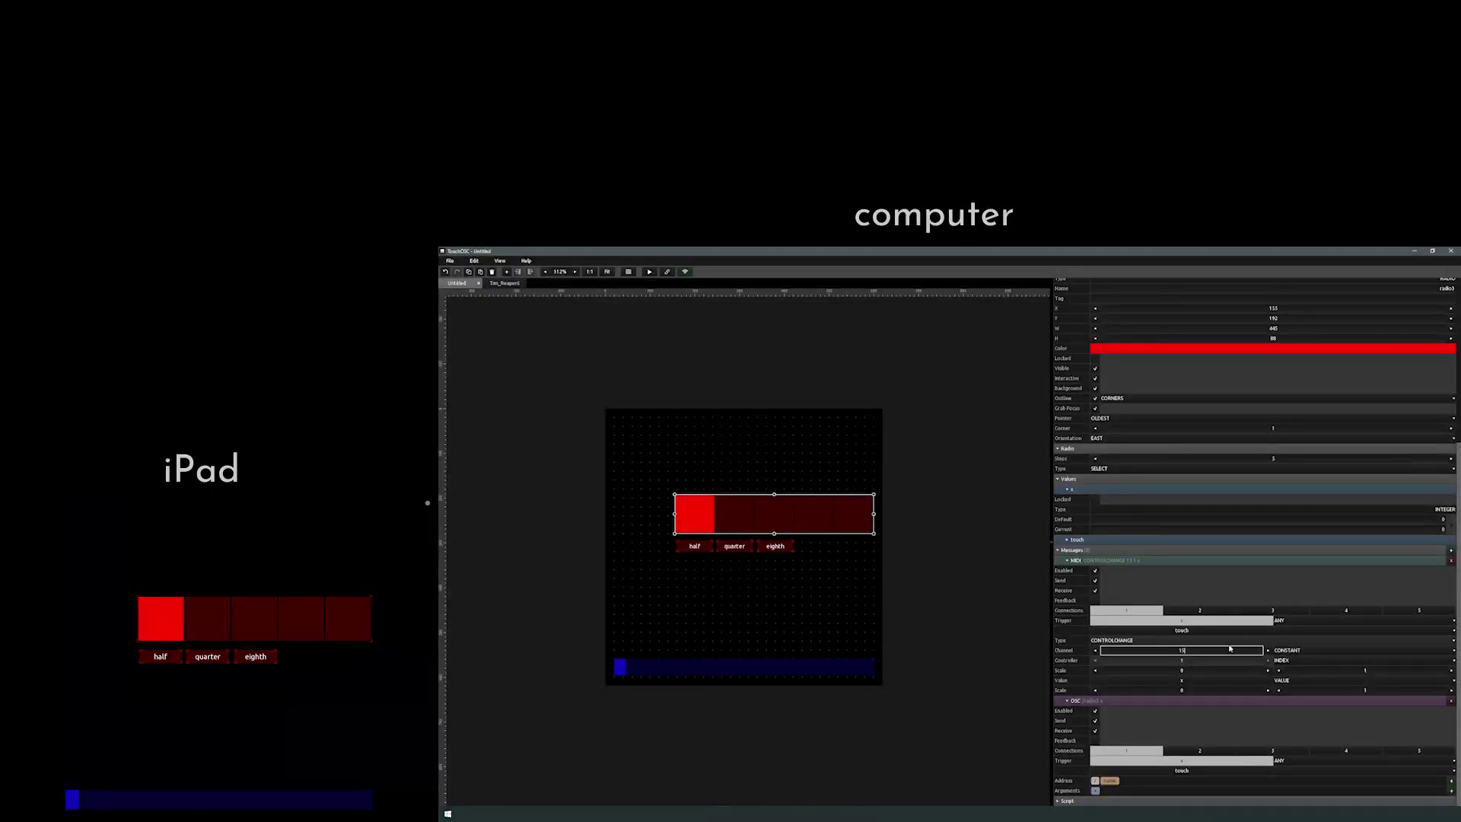
pyautogui.write('15')
pyautogui.click(1296, 661)
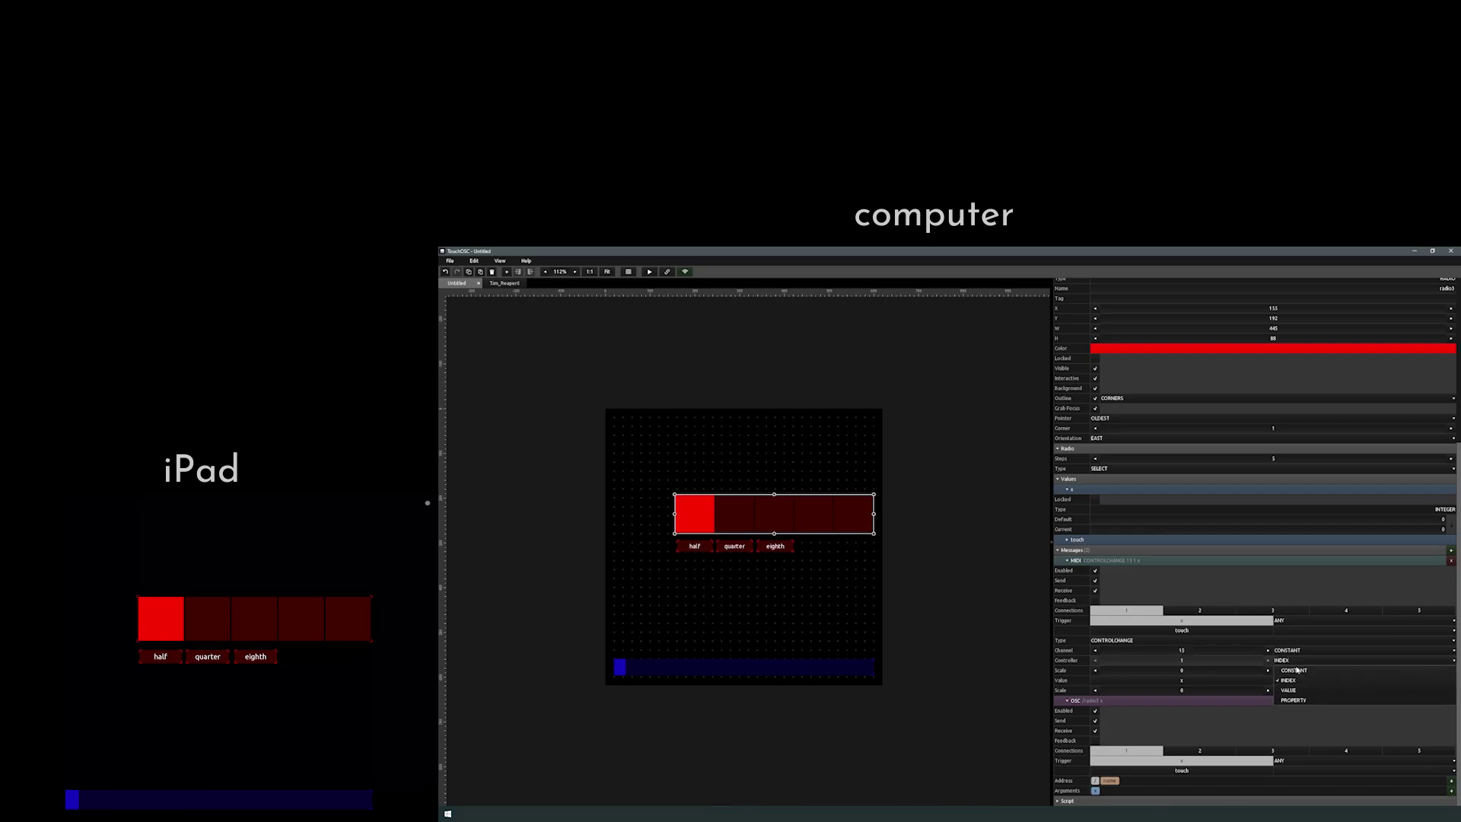
pyautogui.click(1289, 689)
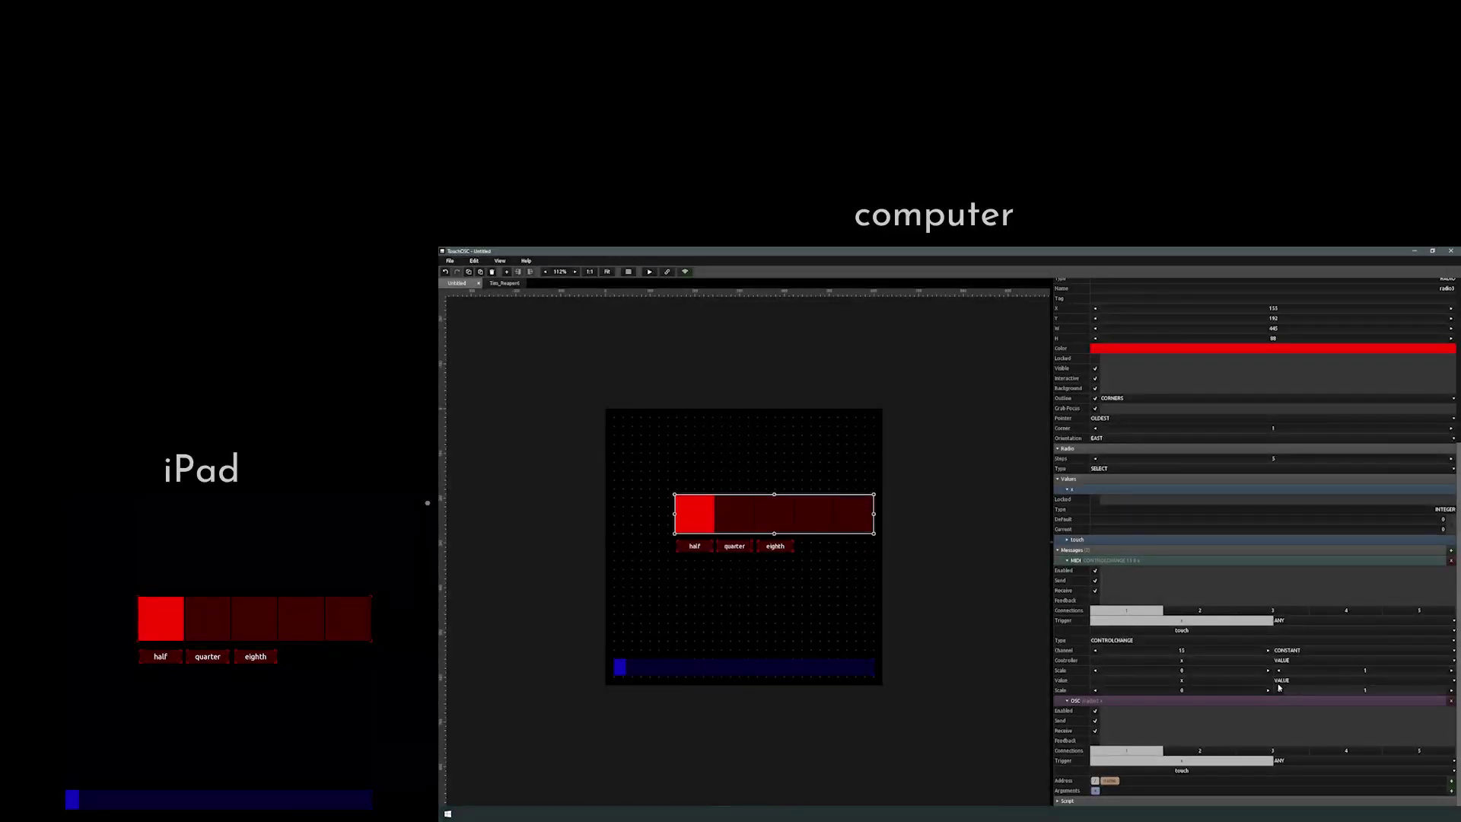
pyautogui.click(1182, 670)
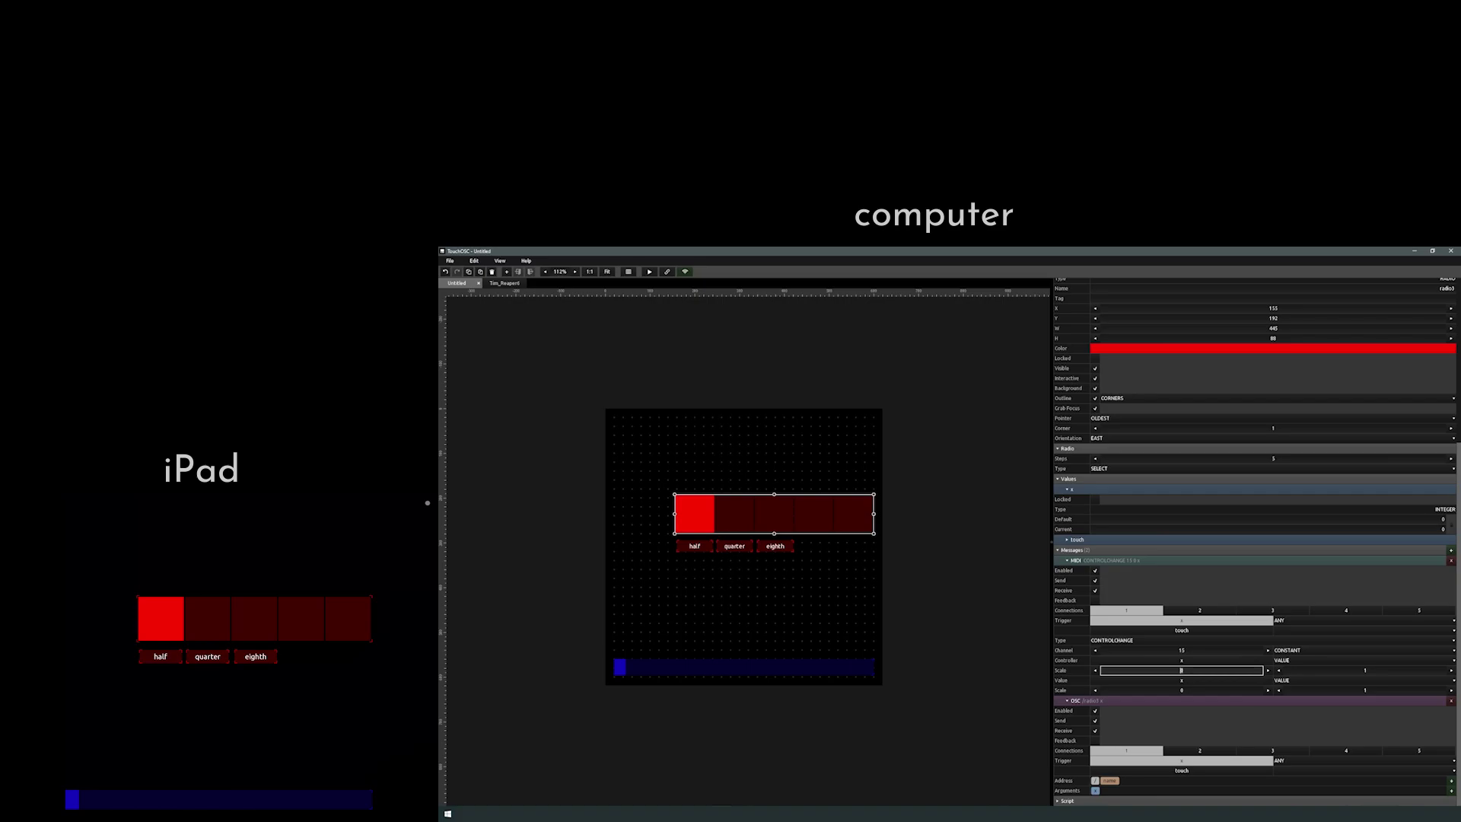
pyautogui.write('1')
pyautogui.click(1365, 670)
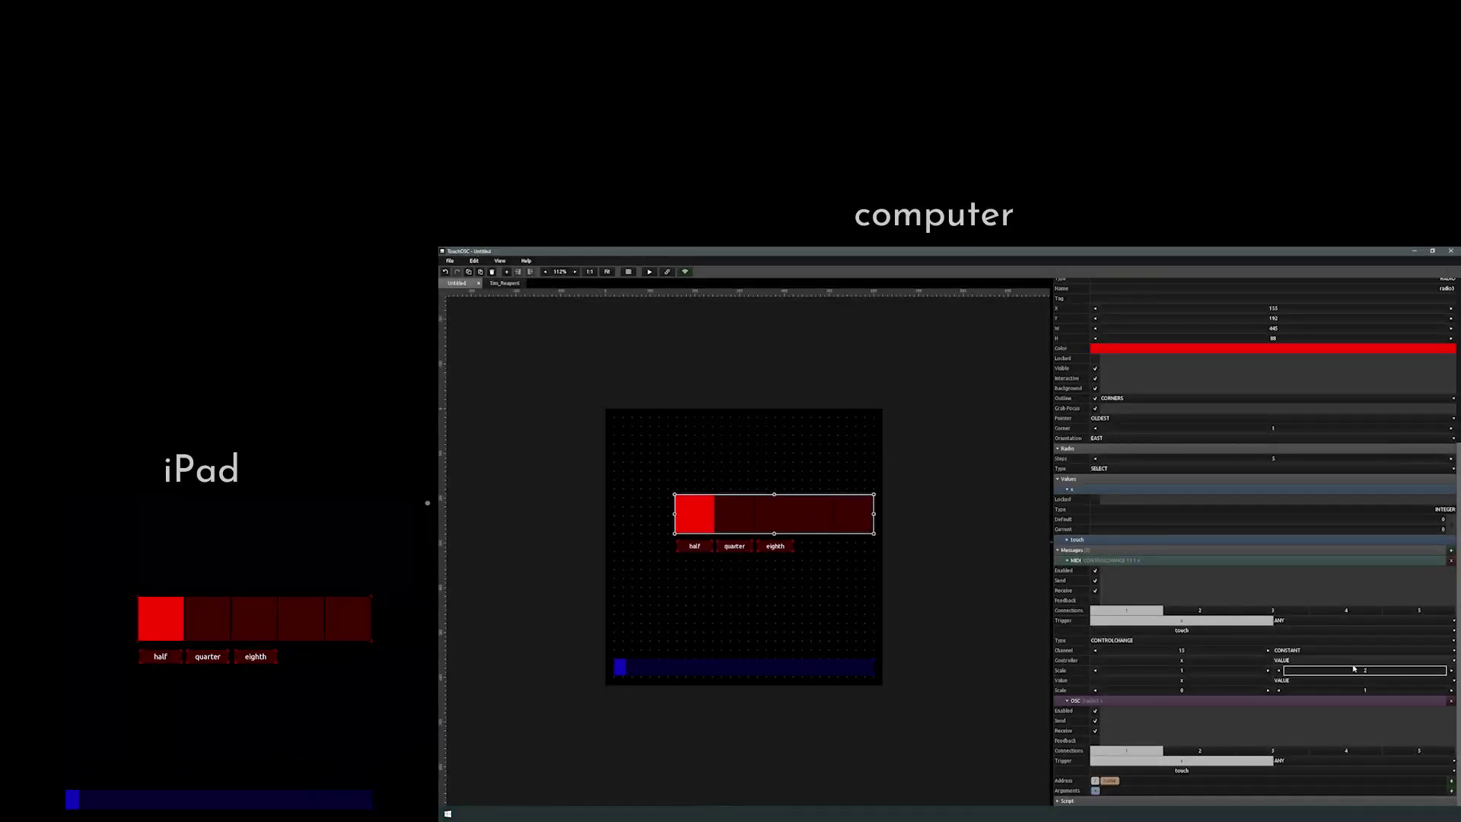
pyautogui.press('Return')
# - Make the MIDI message's value come from the radio's name PROPERTY
pyautogui.click(1305, 679)
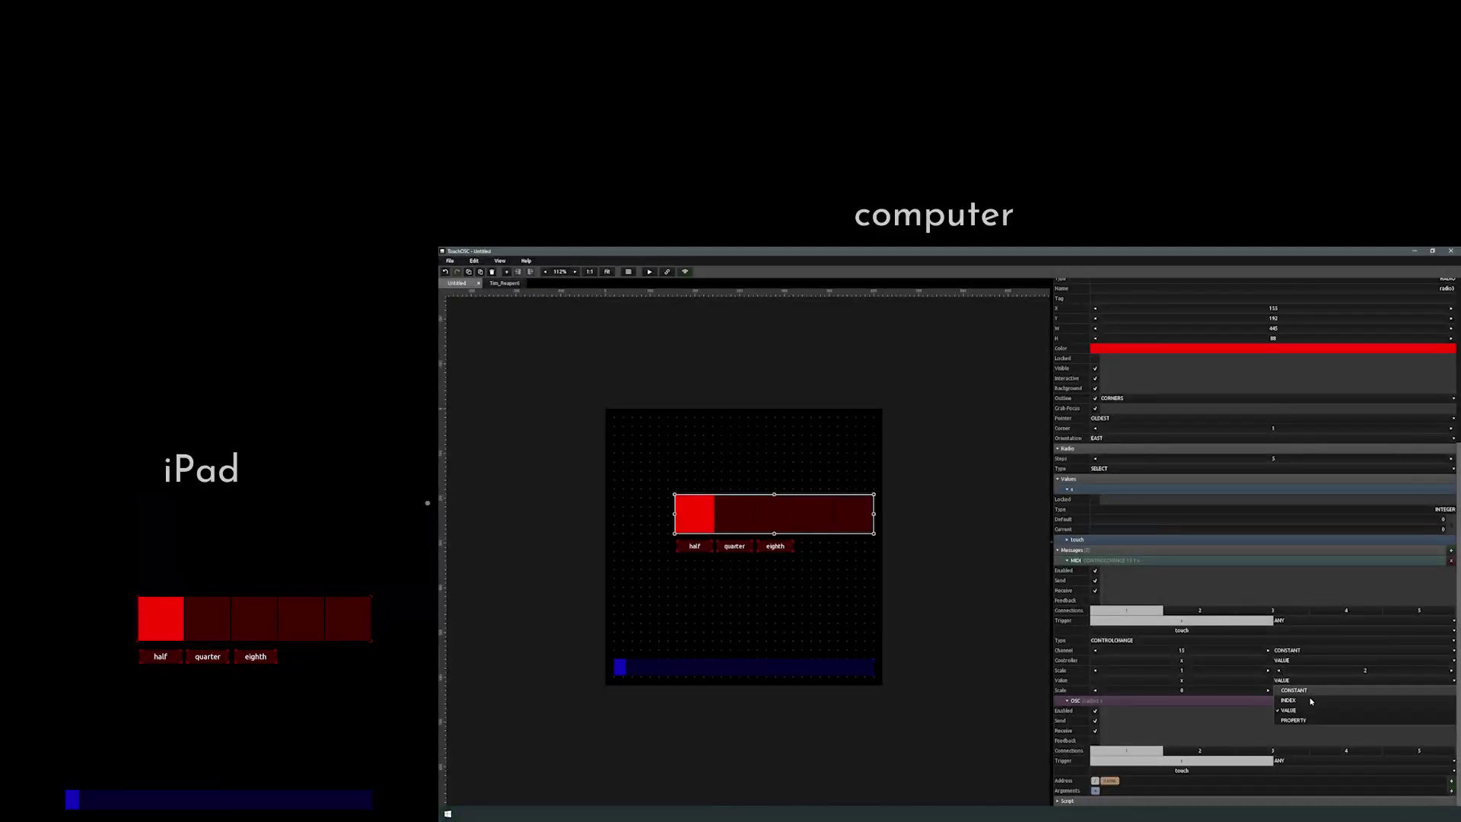
pyautogui.click(1294, 720)
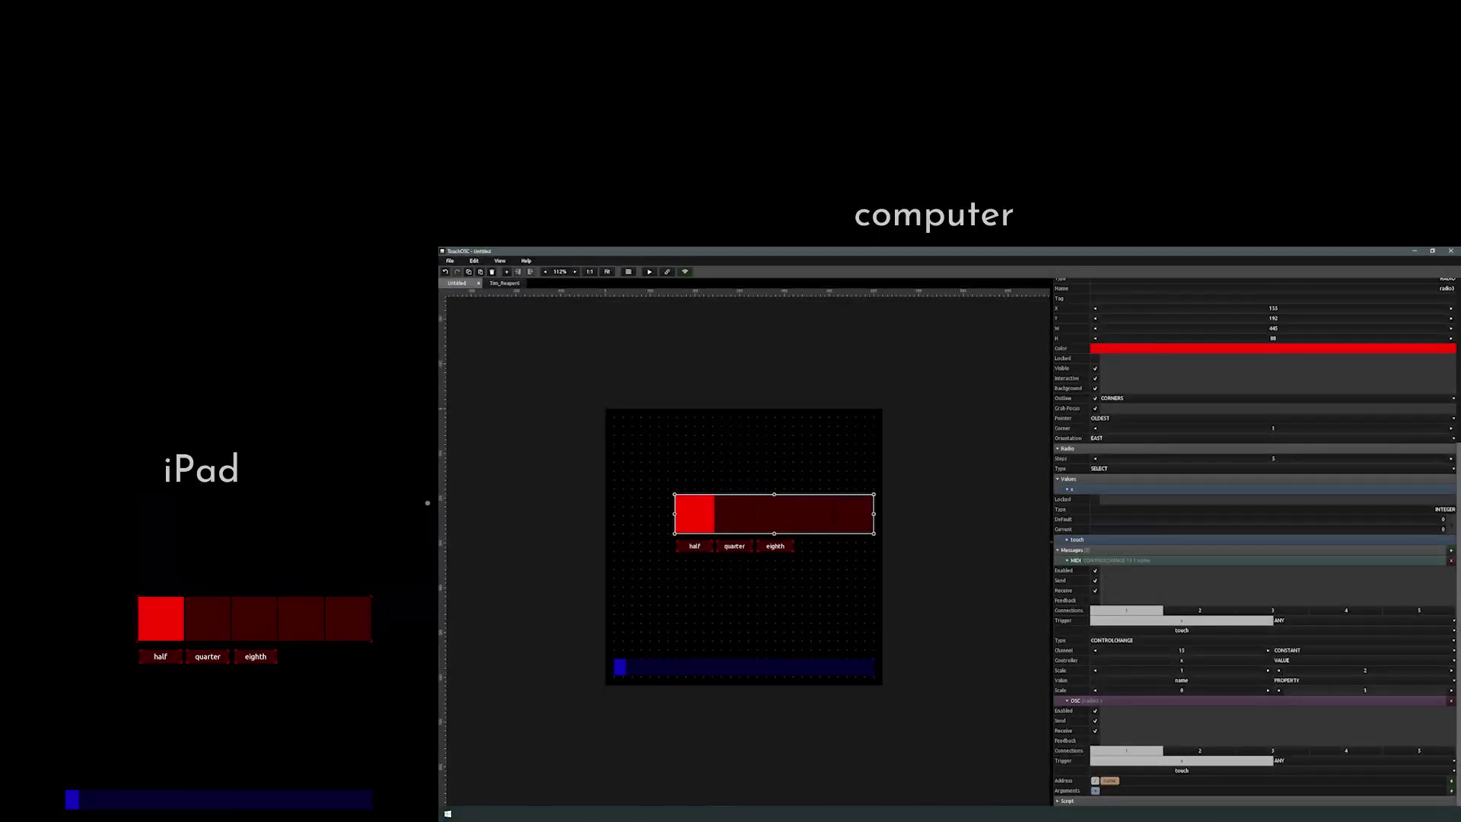
pyautogui.click(1365, 691)
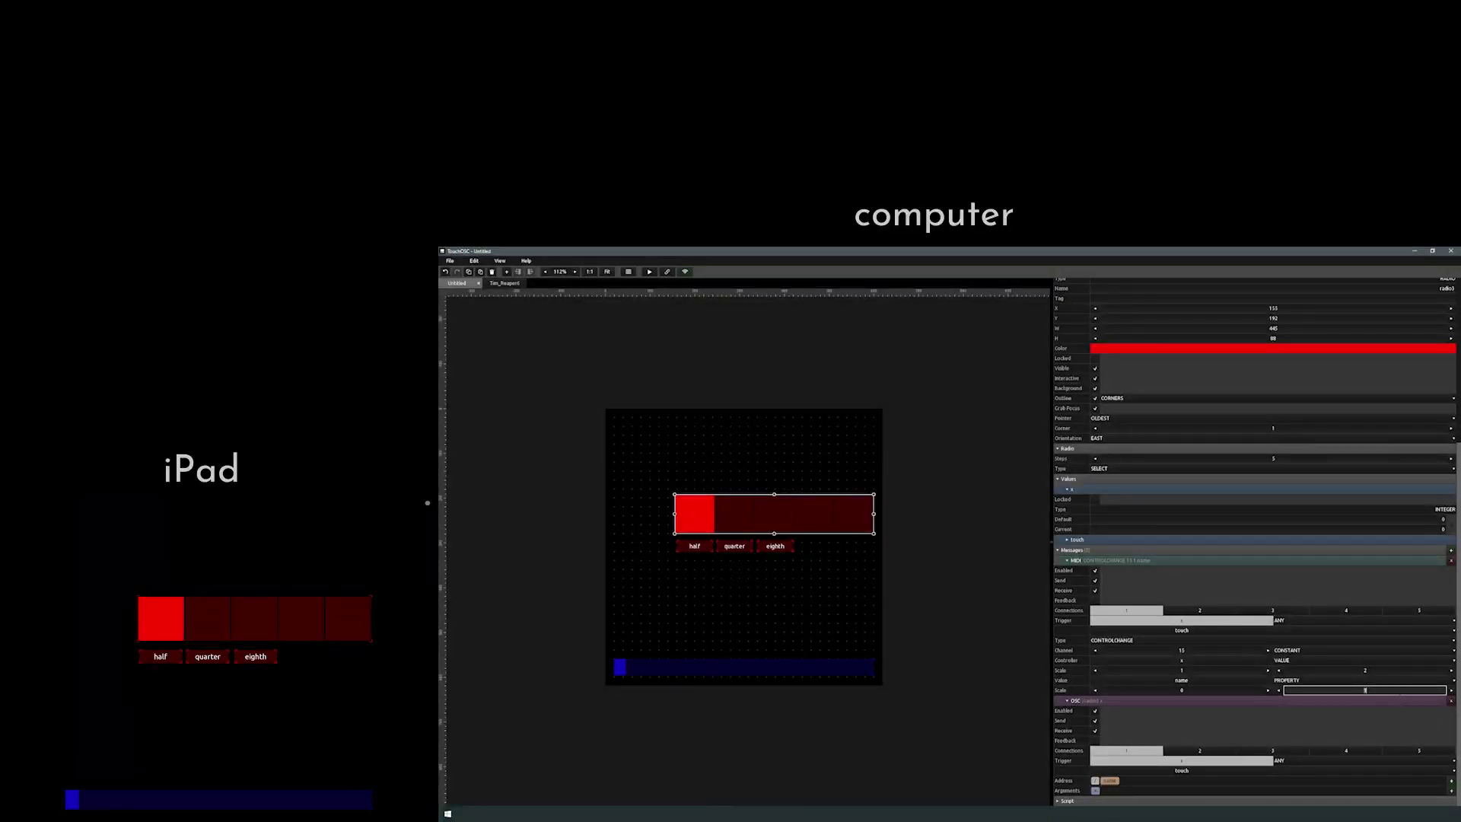
pyautogui.click(992, 588)
# - Reselect the radio control and scroll through its MIDI message settings to check them
pyautogui.click(855, 515)
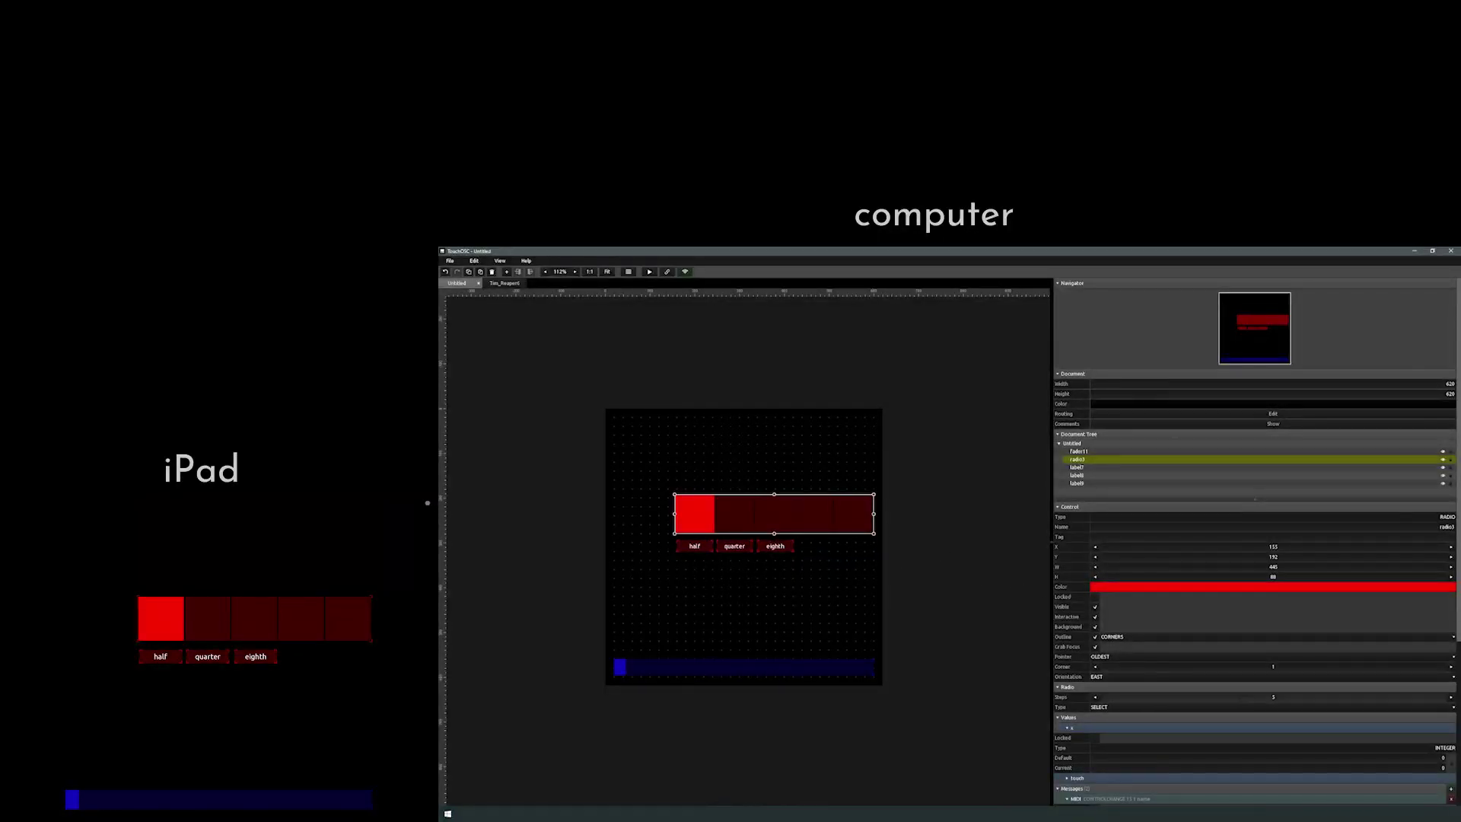
pyautogui.scroll(-5, 1163, 725)
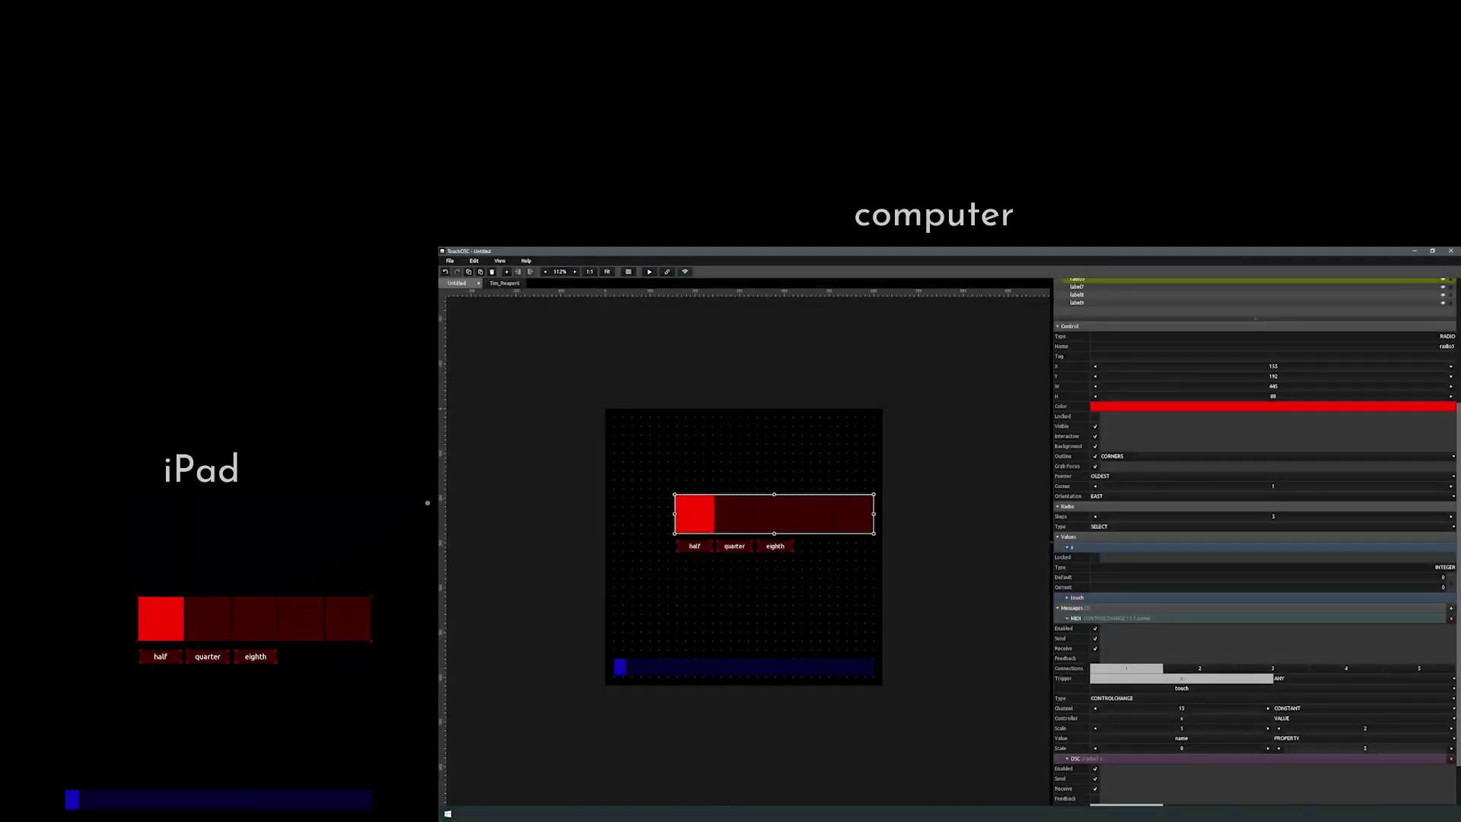
pyautogui.scroll(-1, 1372, 751)
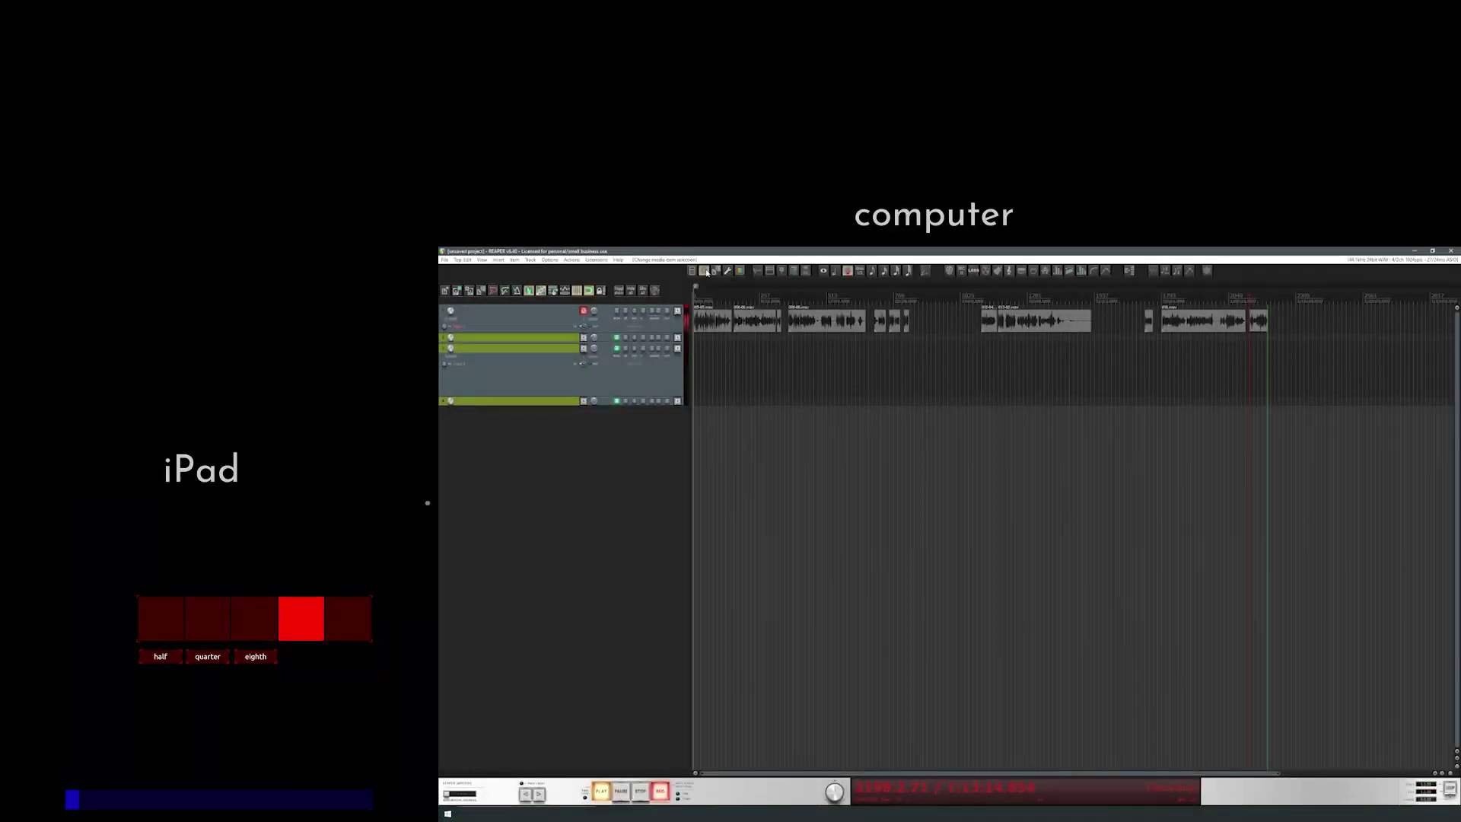
# - Filter the action list for 1/2 and assign the iPad's MIDI message to Grid: Set to 1/2
pyautogui.click(704, 271)
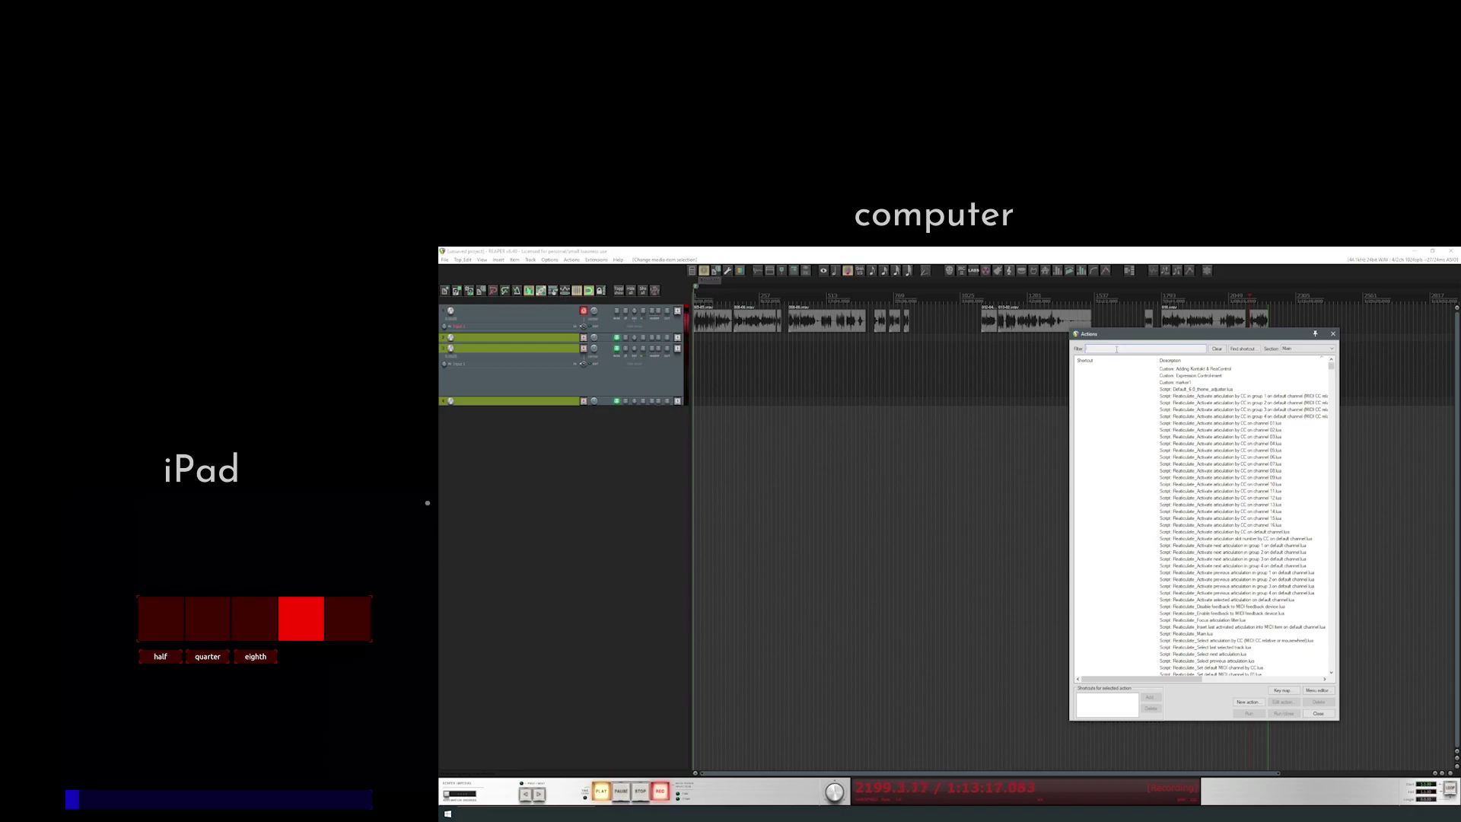
pyautogui.write('1/2')
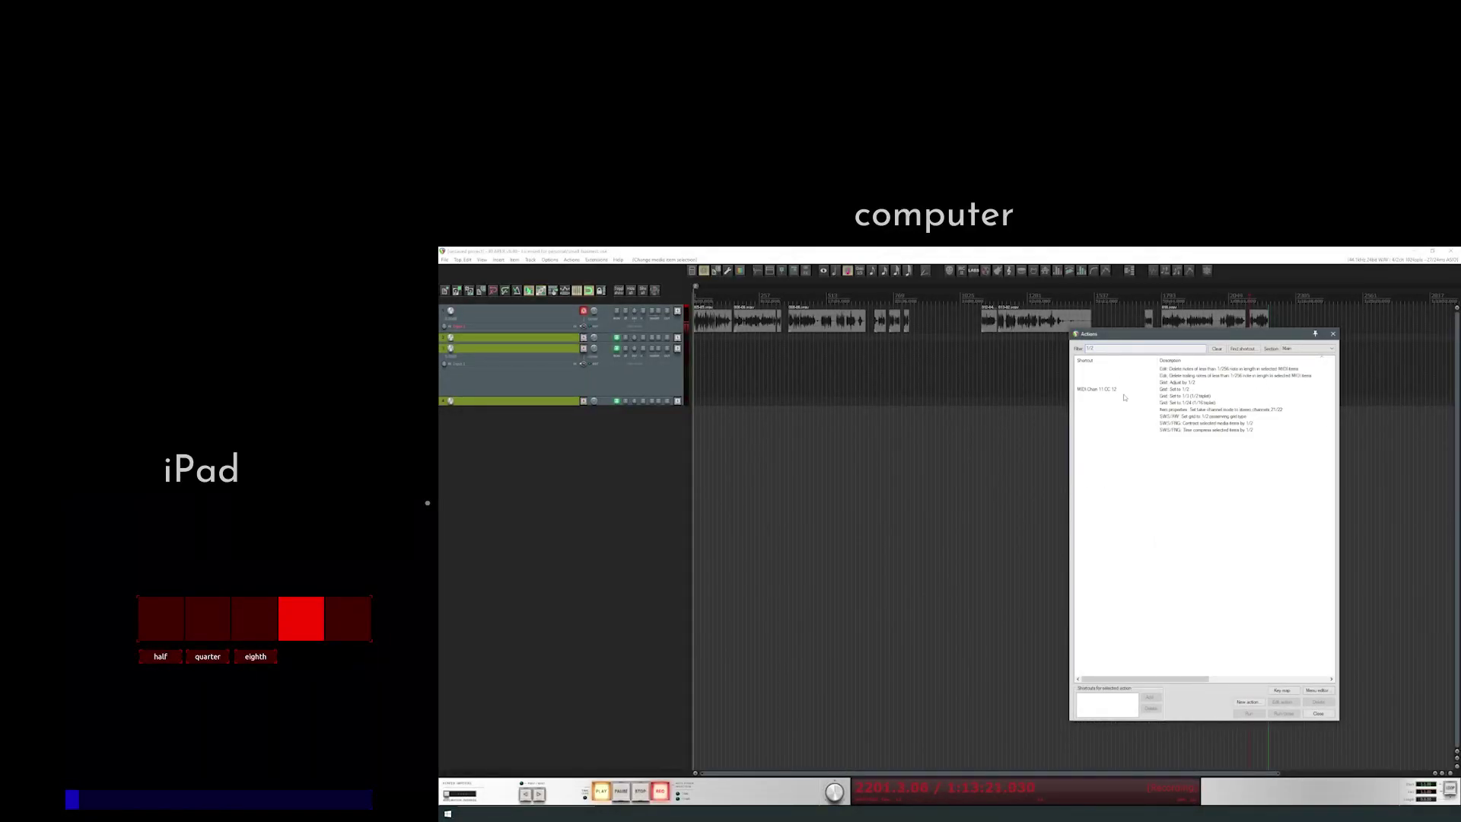
pyautogui.click(1096, 389)
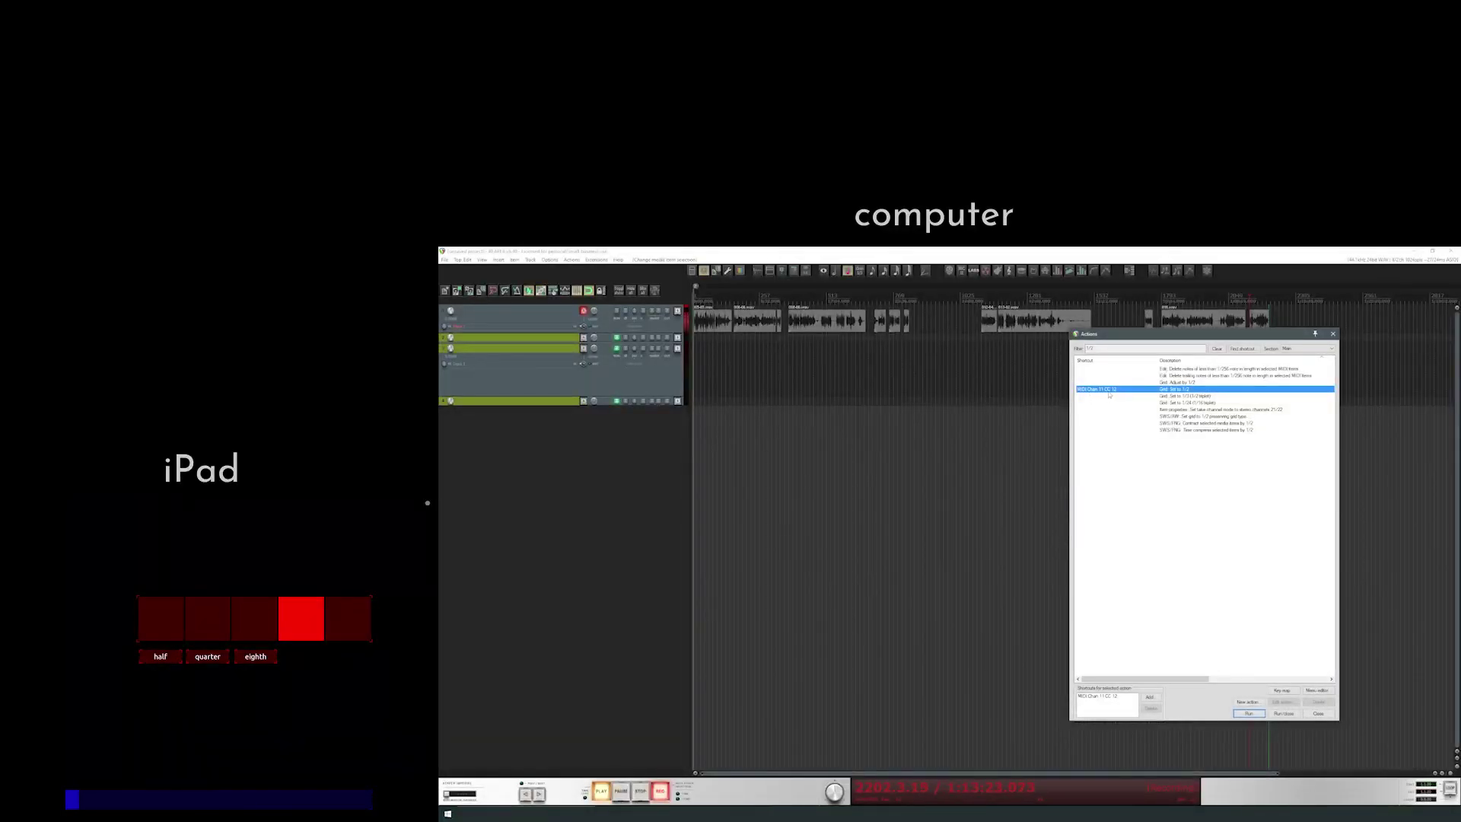
pyautogui.click(1115, 696)
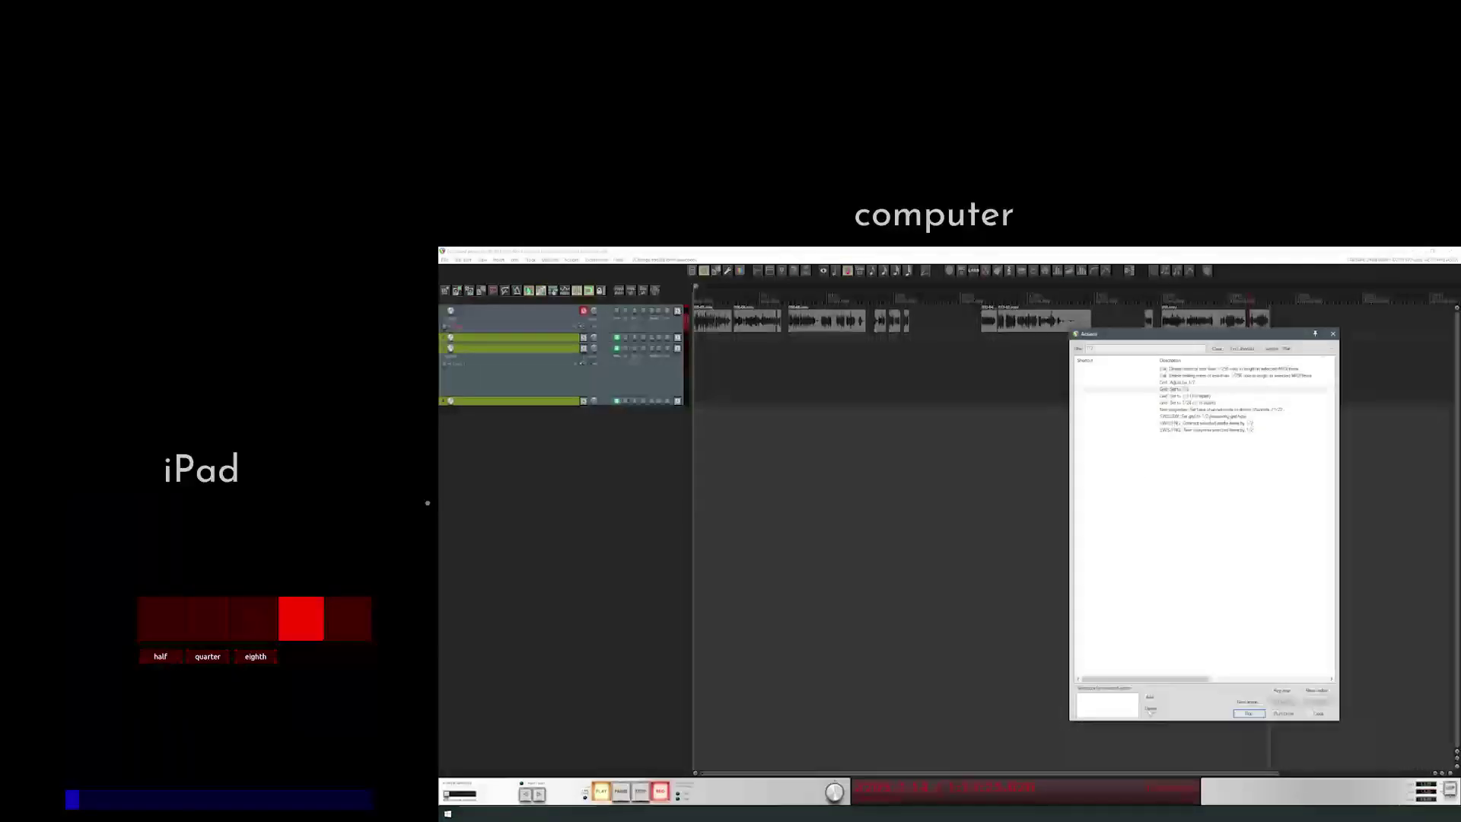
pyautogui.click(1150, 698)
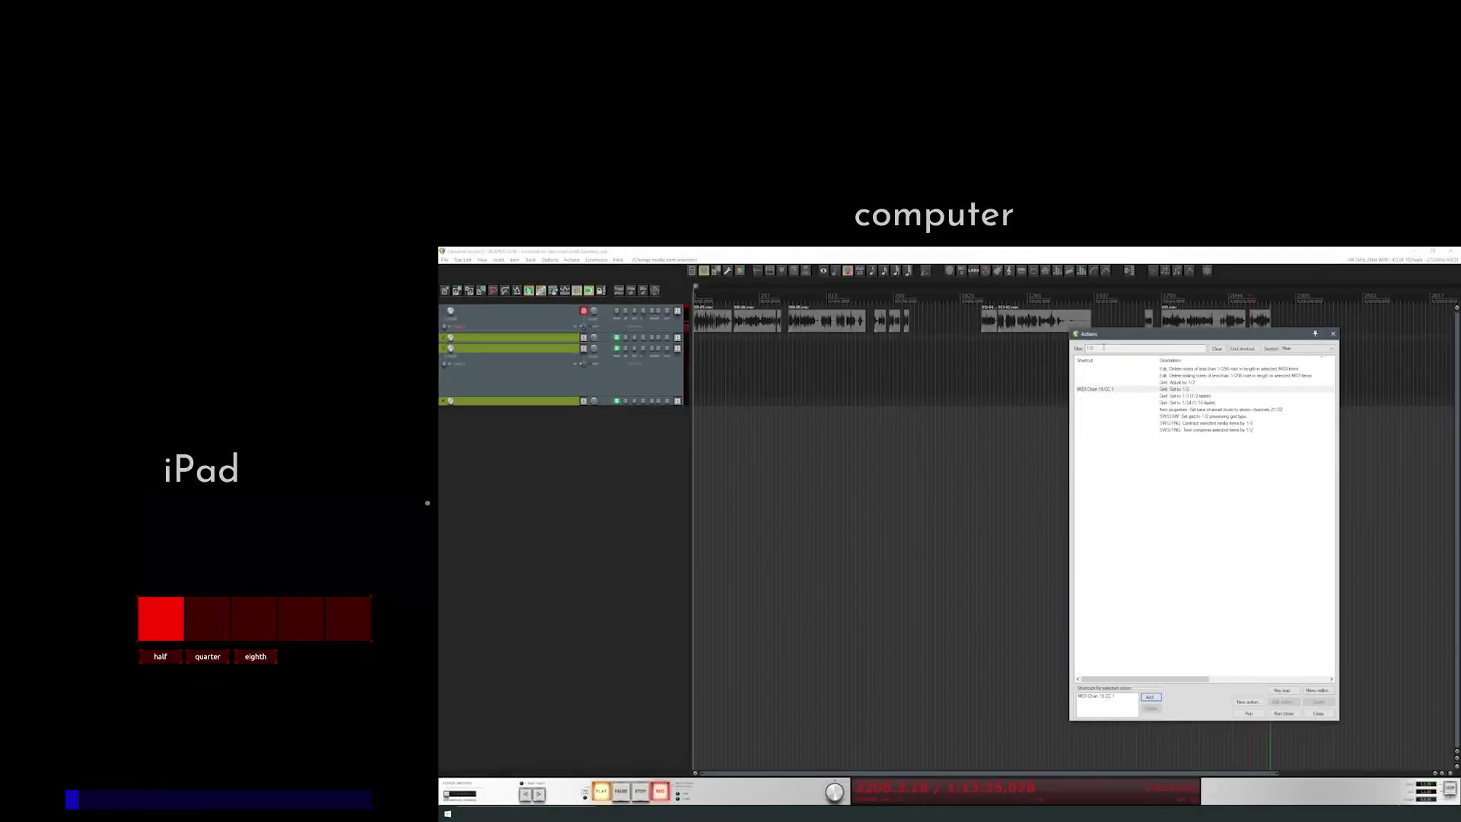
# - Replace Grid: Set to 1/4's old MIDI shortcut with one learned from the iPad
pyautogui.press('BackSpace')
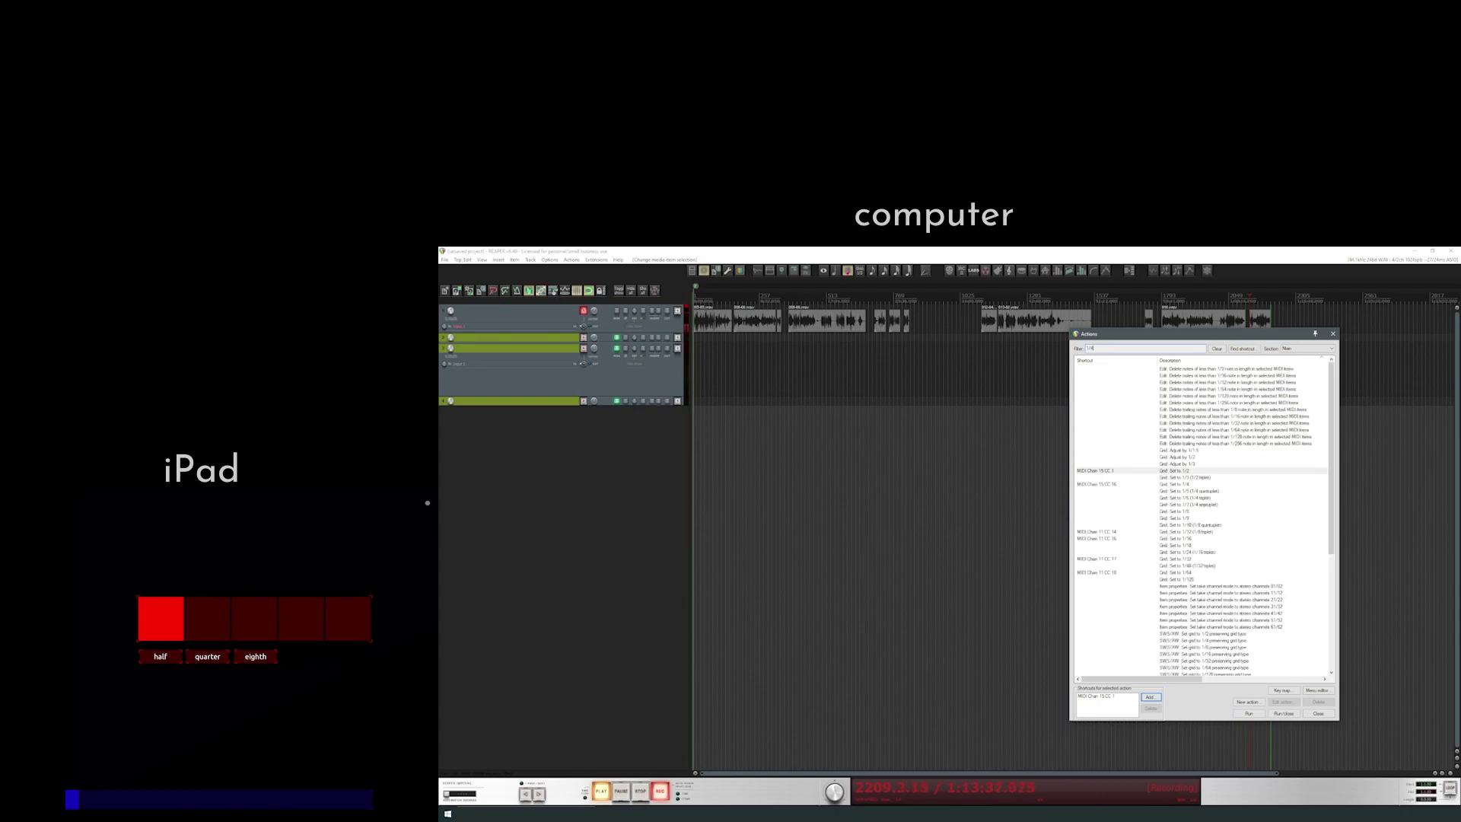
pyautogui.write('4')
pyautogui.click(1103, 371)
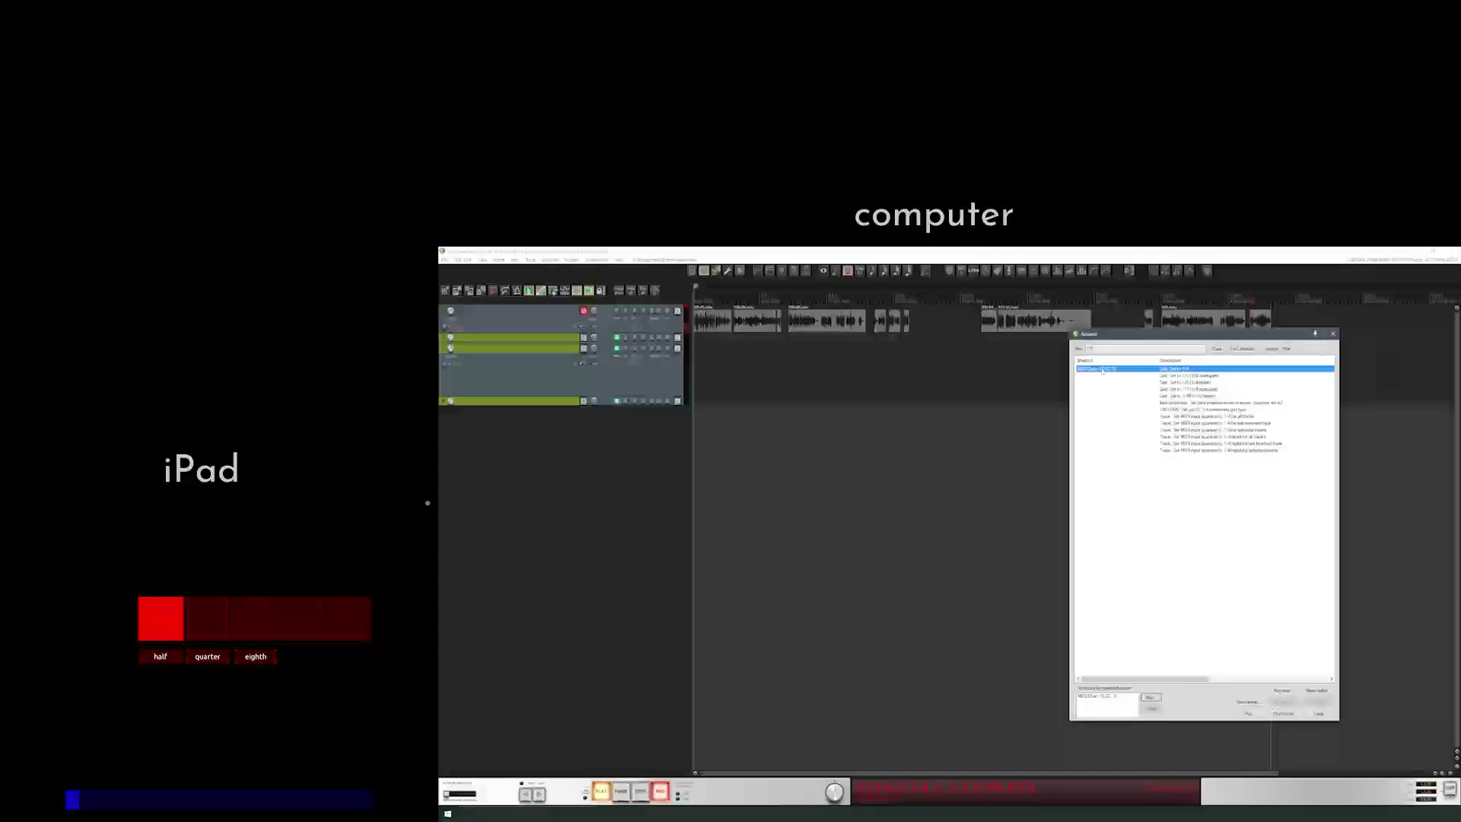
pyautogui.click(1119, 698)
pyautogui.click(1152, 707)
pyautogui.click(1151, 698)
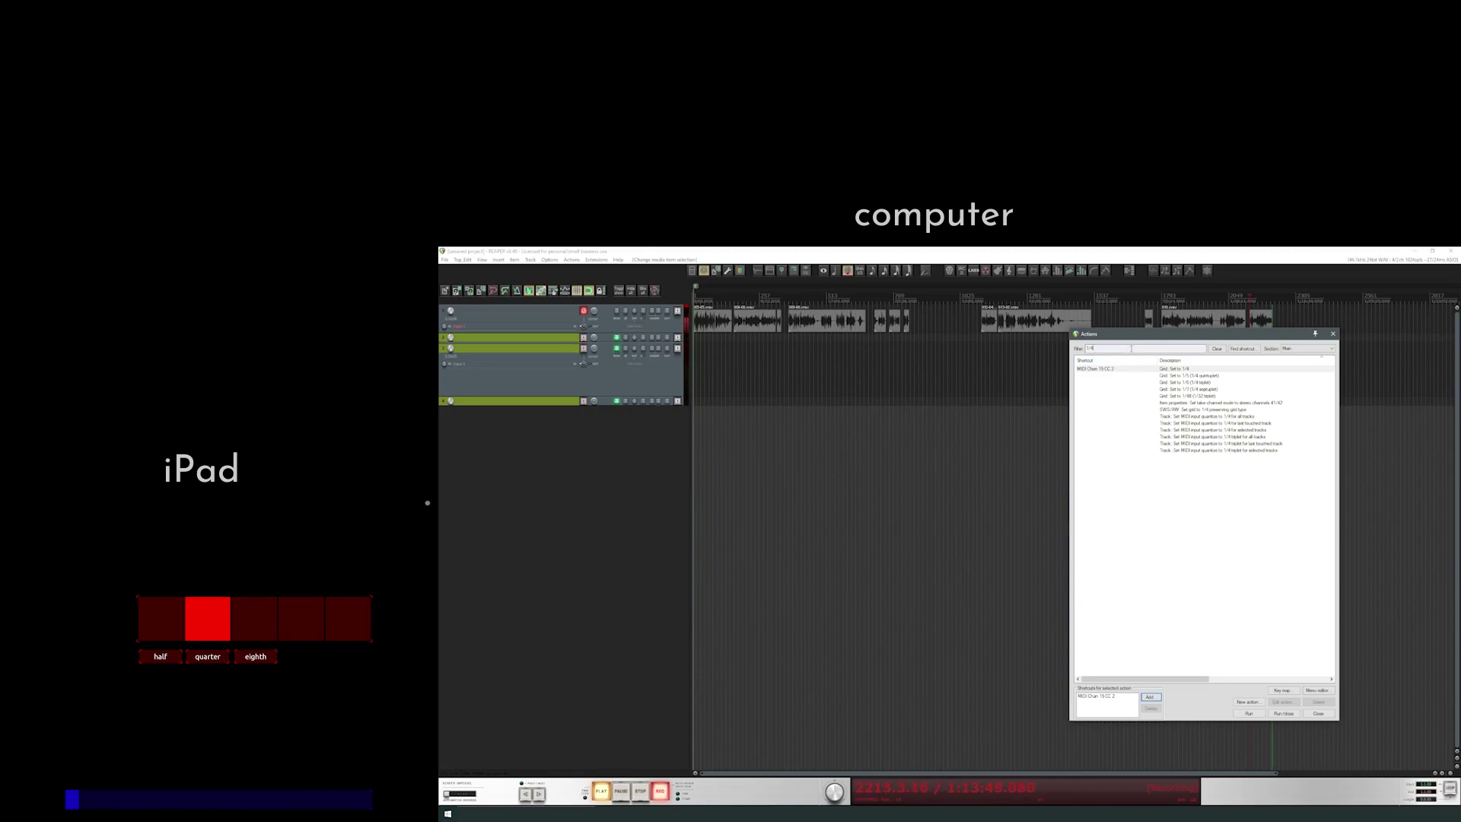
# - Assign an iPad MIDI shortcut to Grid: Set to 1/8 and close the action list
pyautogui.press('BackSpace')
pyautogui.write('8')
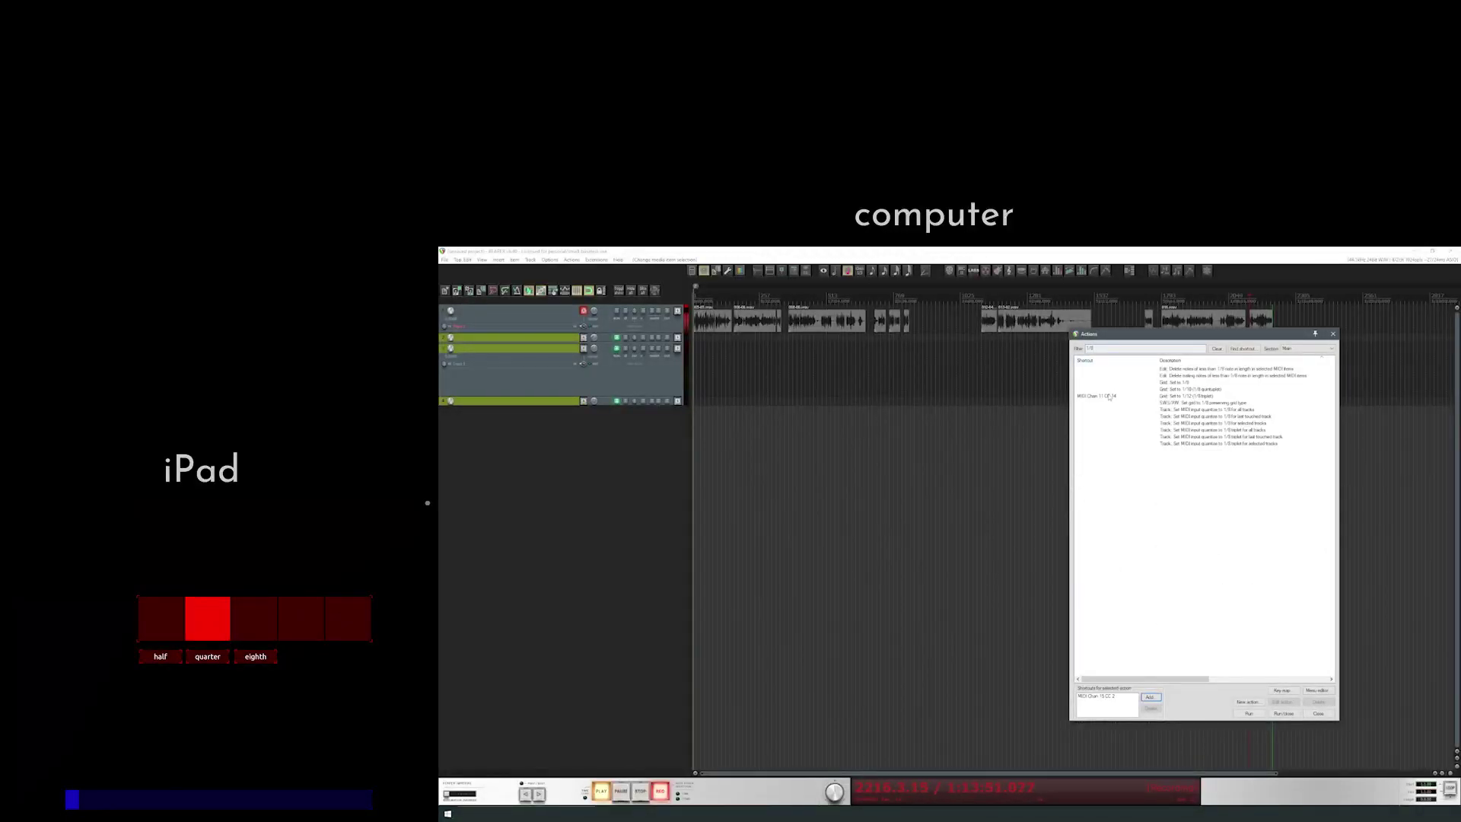
pyautogui.click(1112, 382)
pyautogui.click(1150, 698)
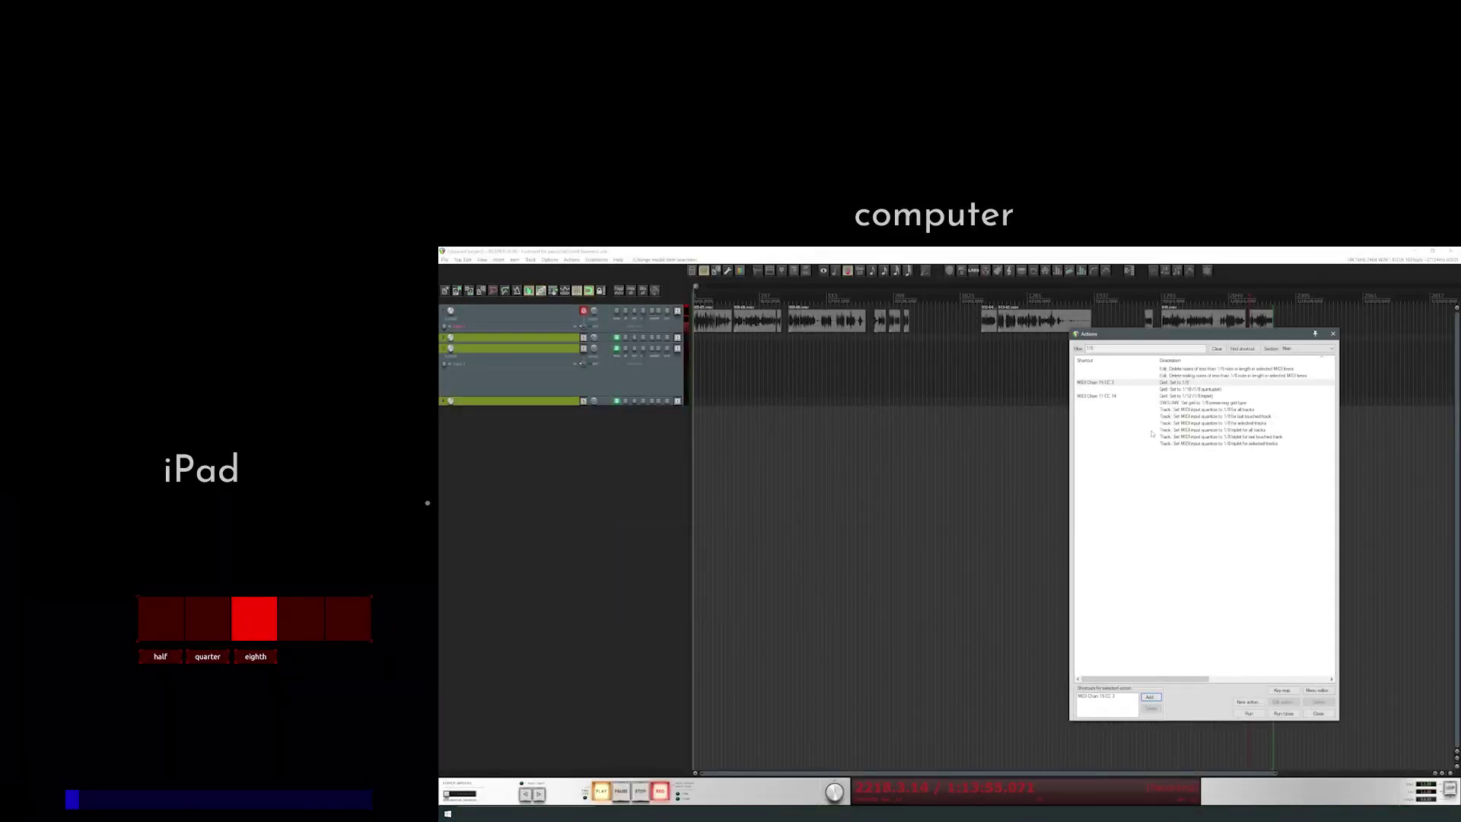
pyautogui.click(1318, 714)
# - Zoom the arrange view in and out while switching the grid between 1/2, 1/4 and 1/8 from the iPad
pyautogui.press('=')
pyautogui.press('=')
pyautogui.press('=')
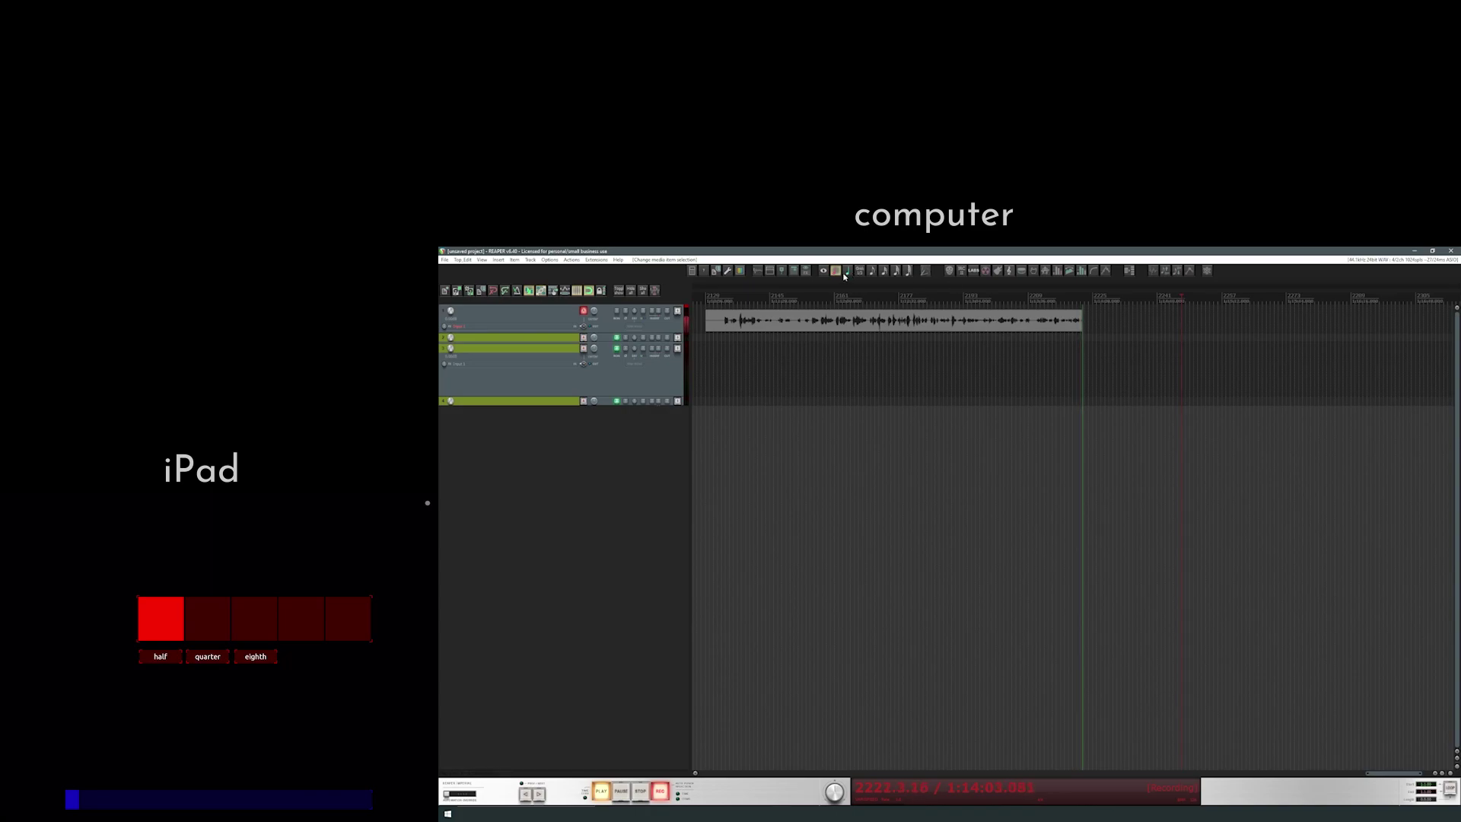
pyautogui.press('=')
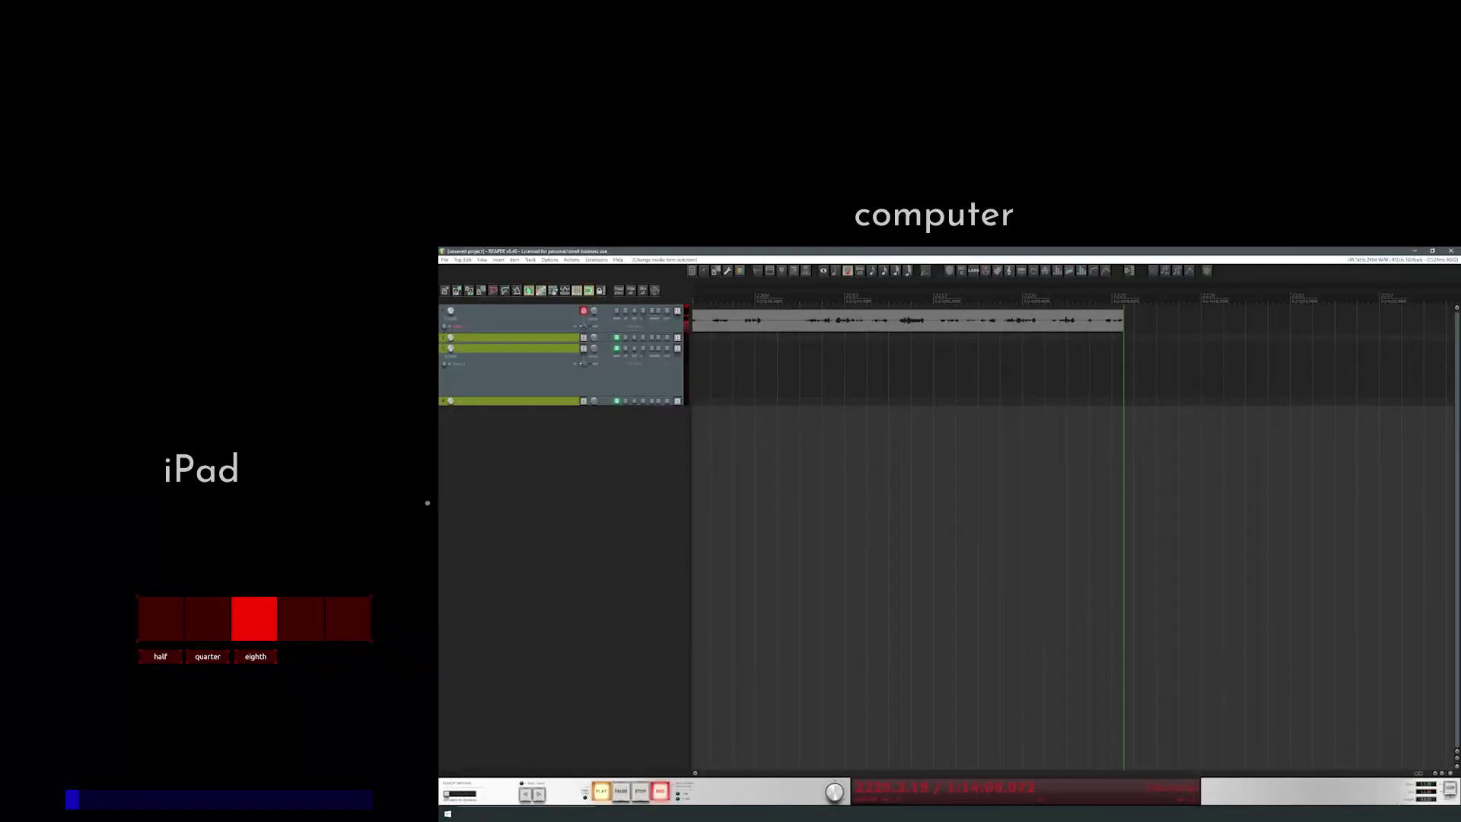
pyautogui.press('=')
pyautogui.press('=')
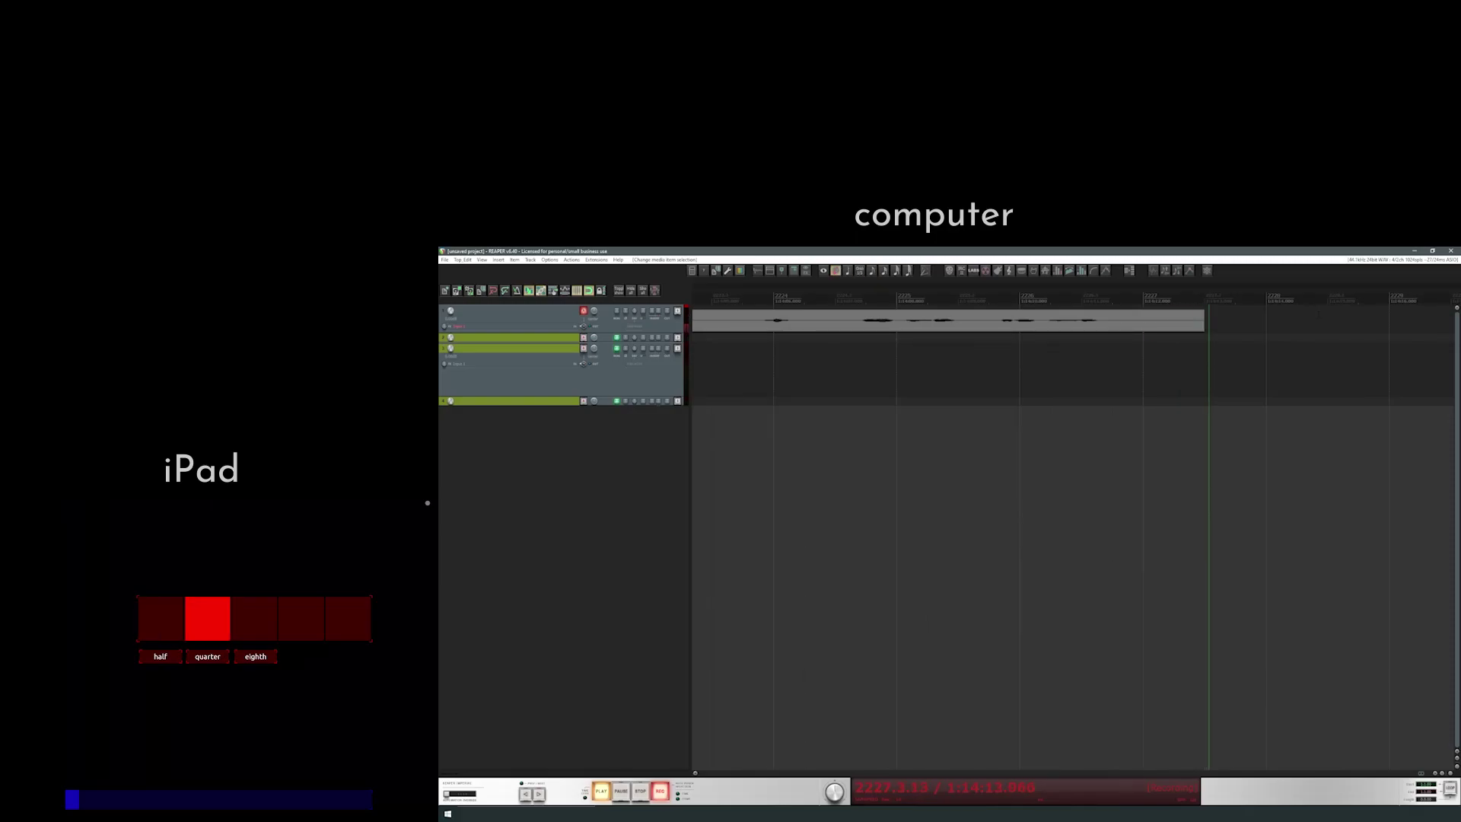
pyautogui.press('-')
pyautogui.press('-')
pyautogui.press('-')
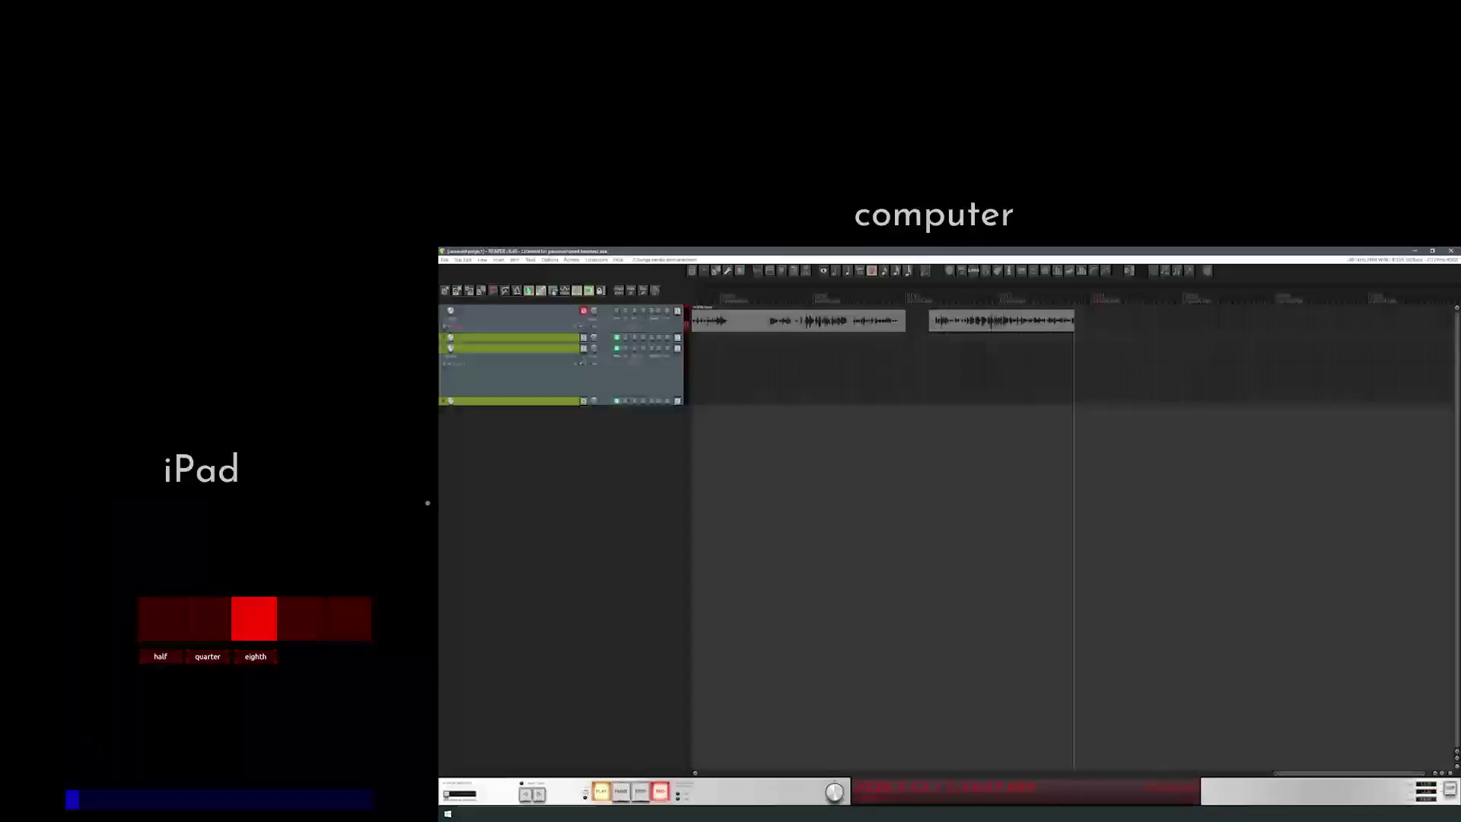
pyautogui.press('-')
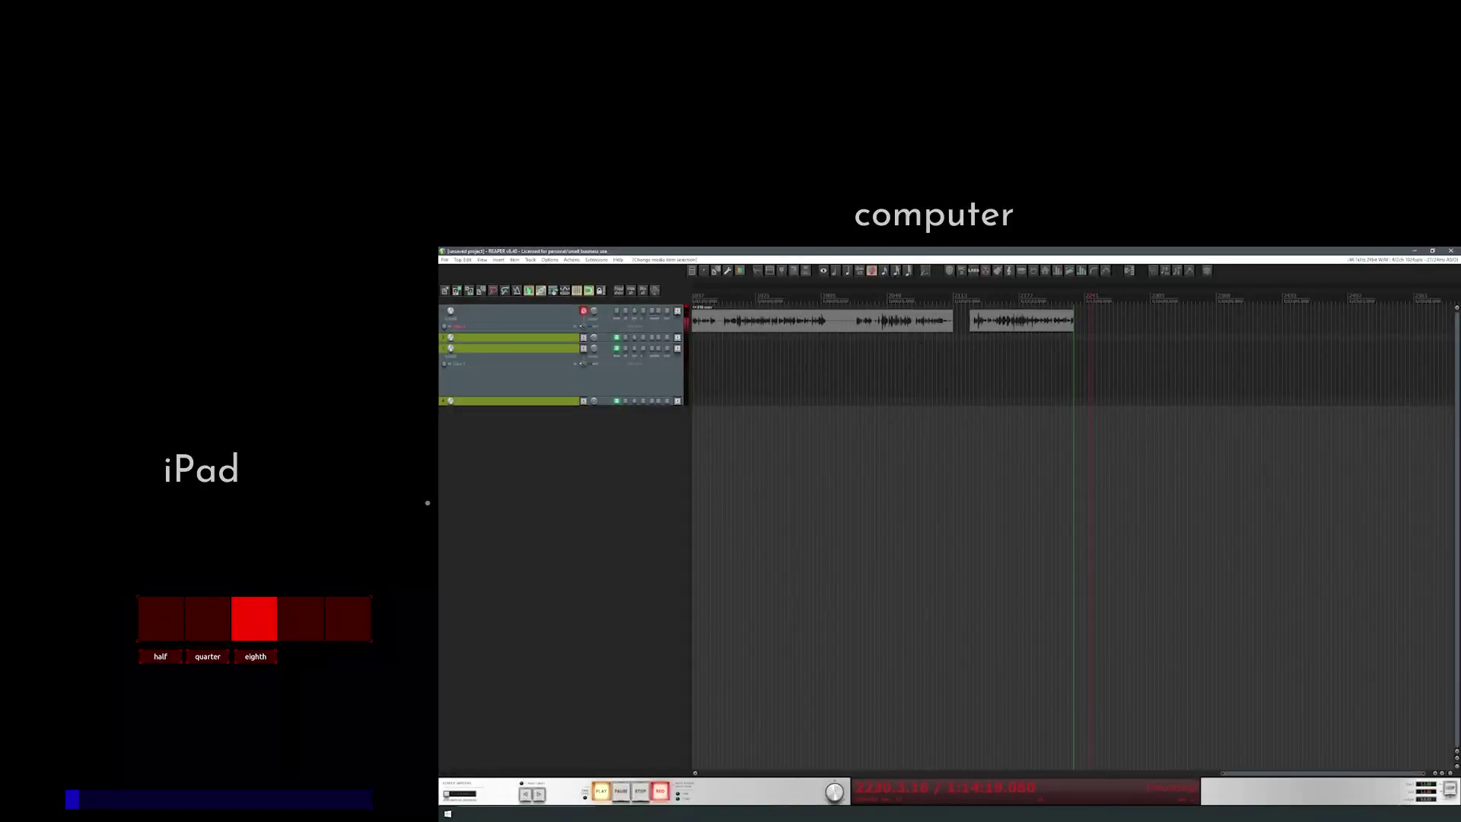